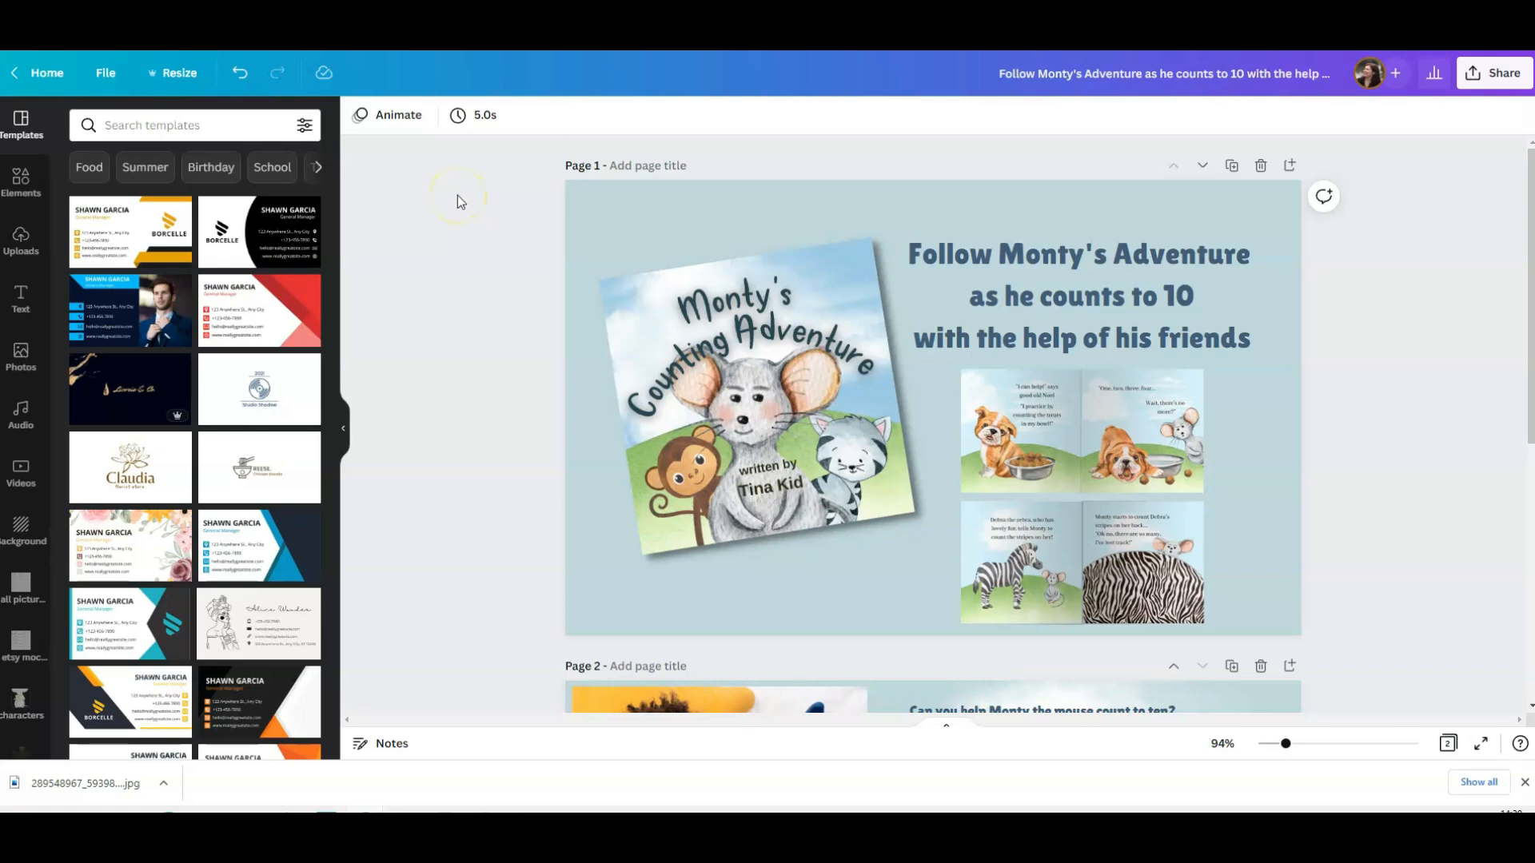
Download both pages of the Monty's Adventure design as PNG images at size 1.5 (1455 × 900 px)
click(1479, 416)
scroll(1435, 401, down, 3)
scroll(1438, 424, down, 3)
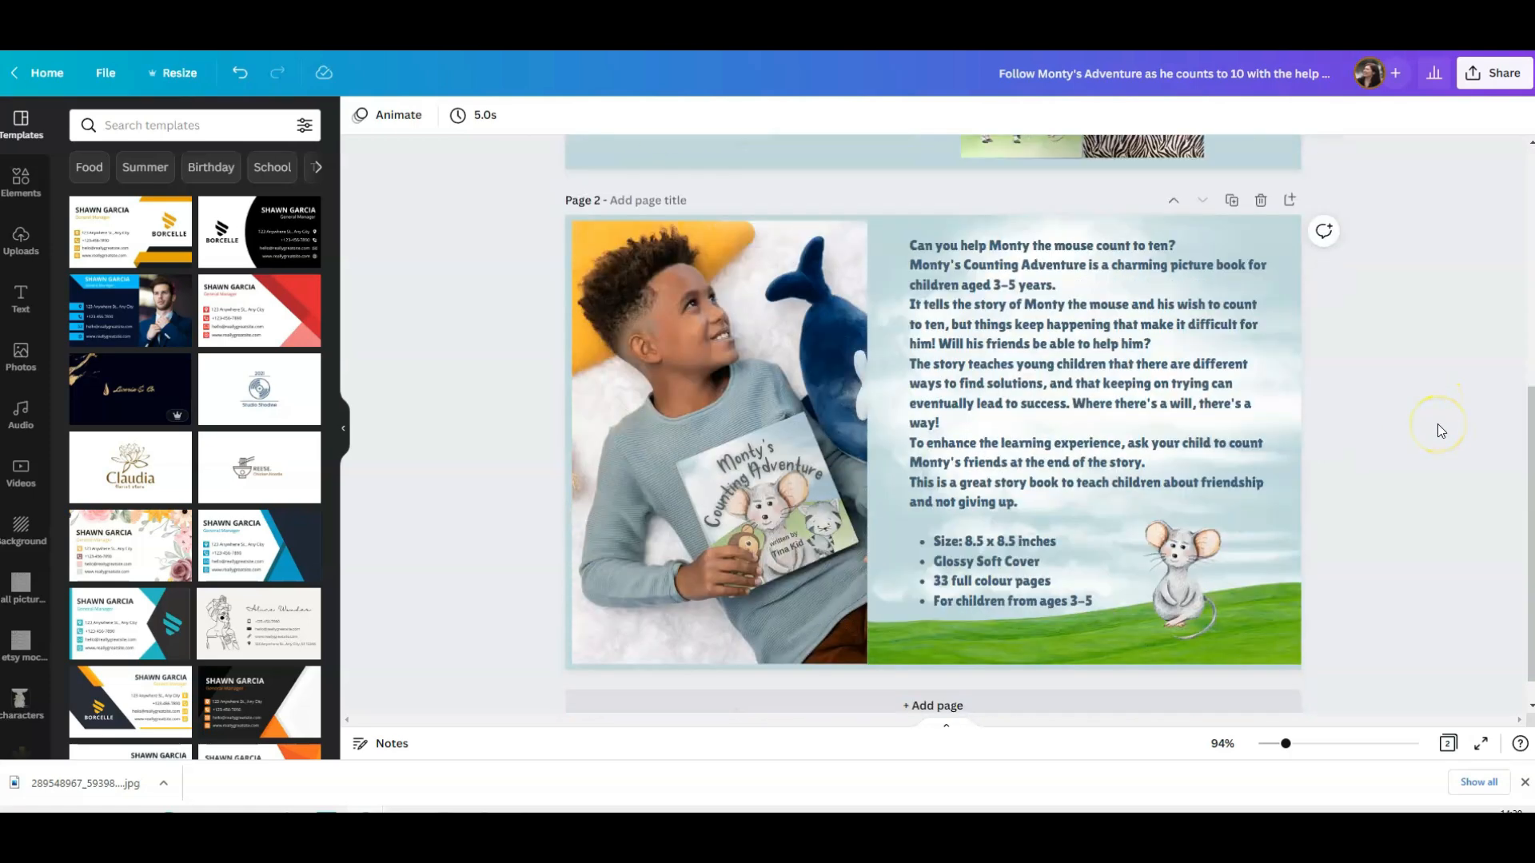
scroll(1436, 424, up, 6)
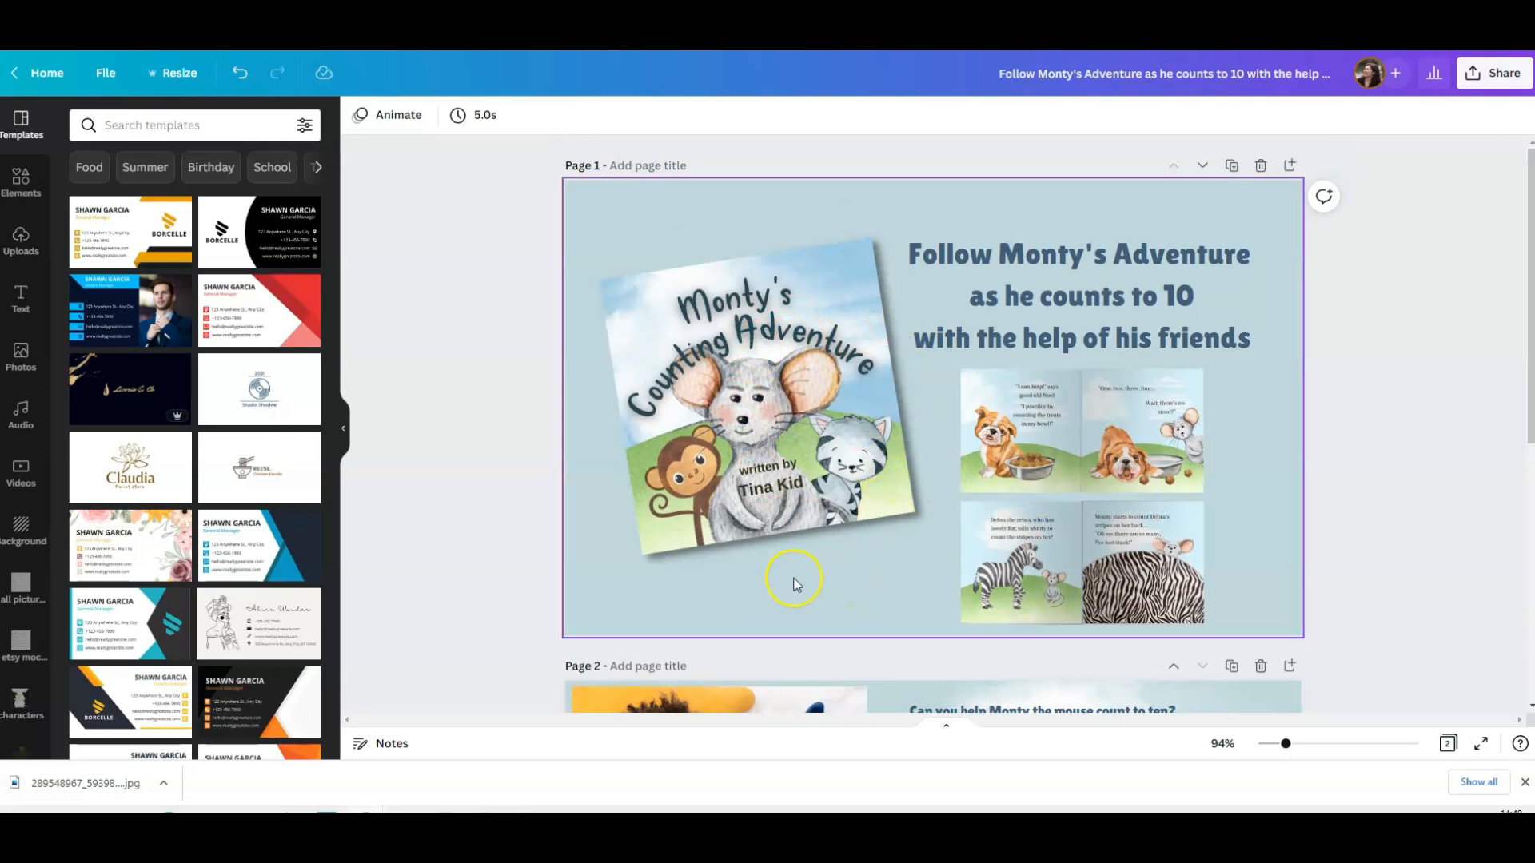
scroll(1401, 537, down, 6)
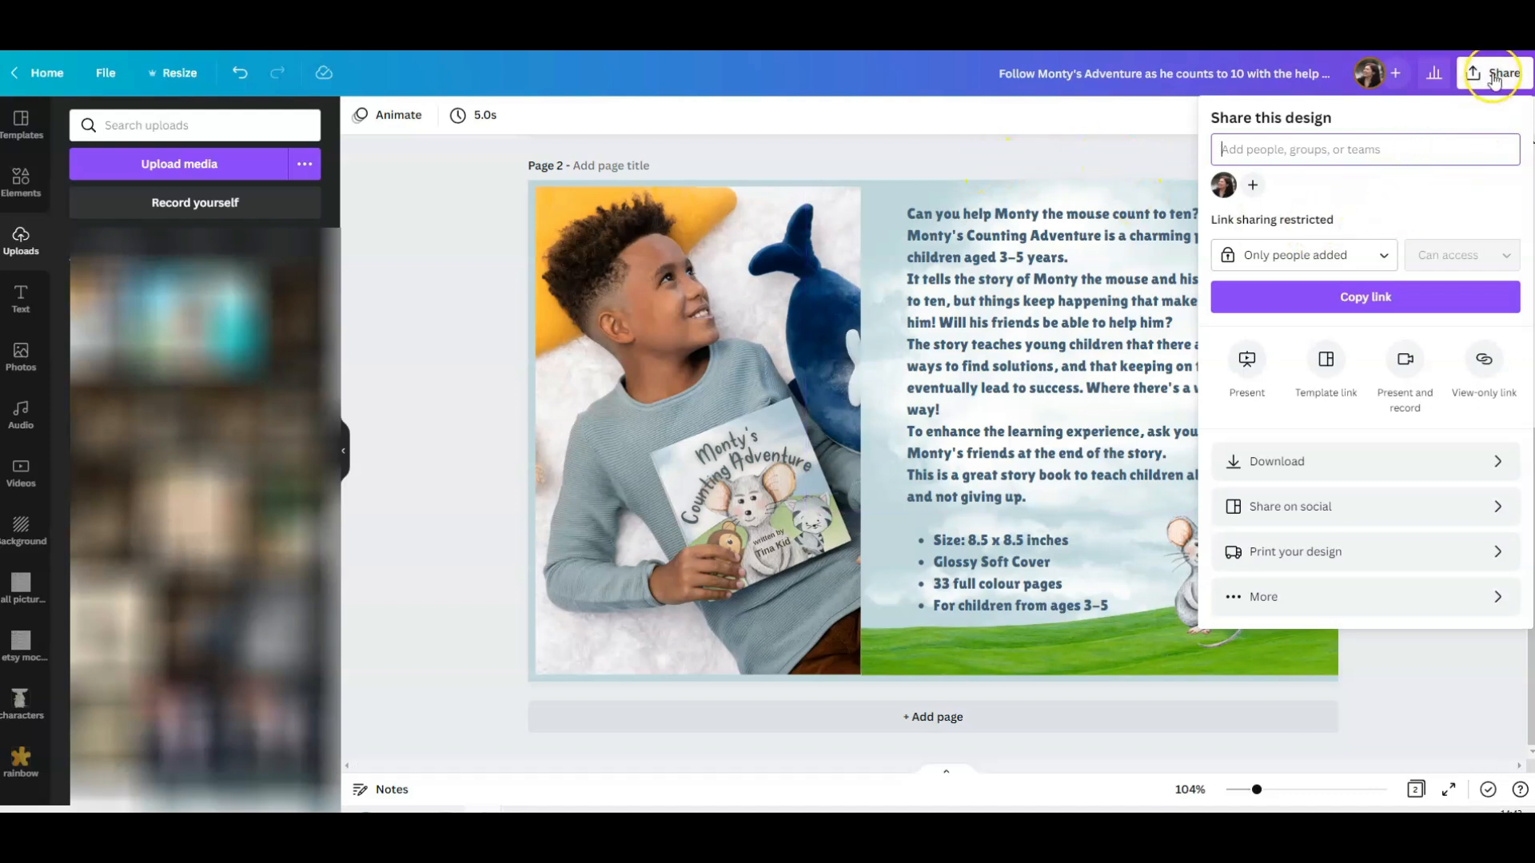
click(1340, 467)
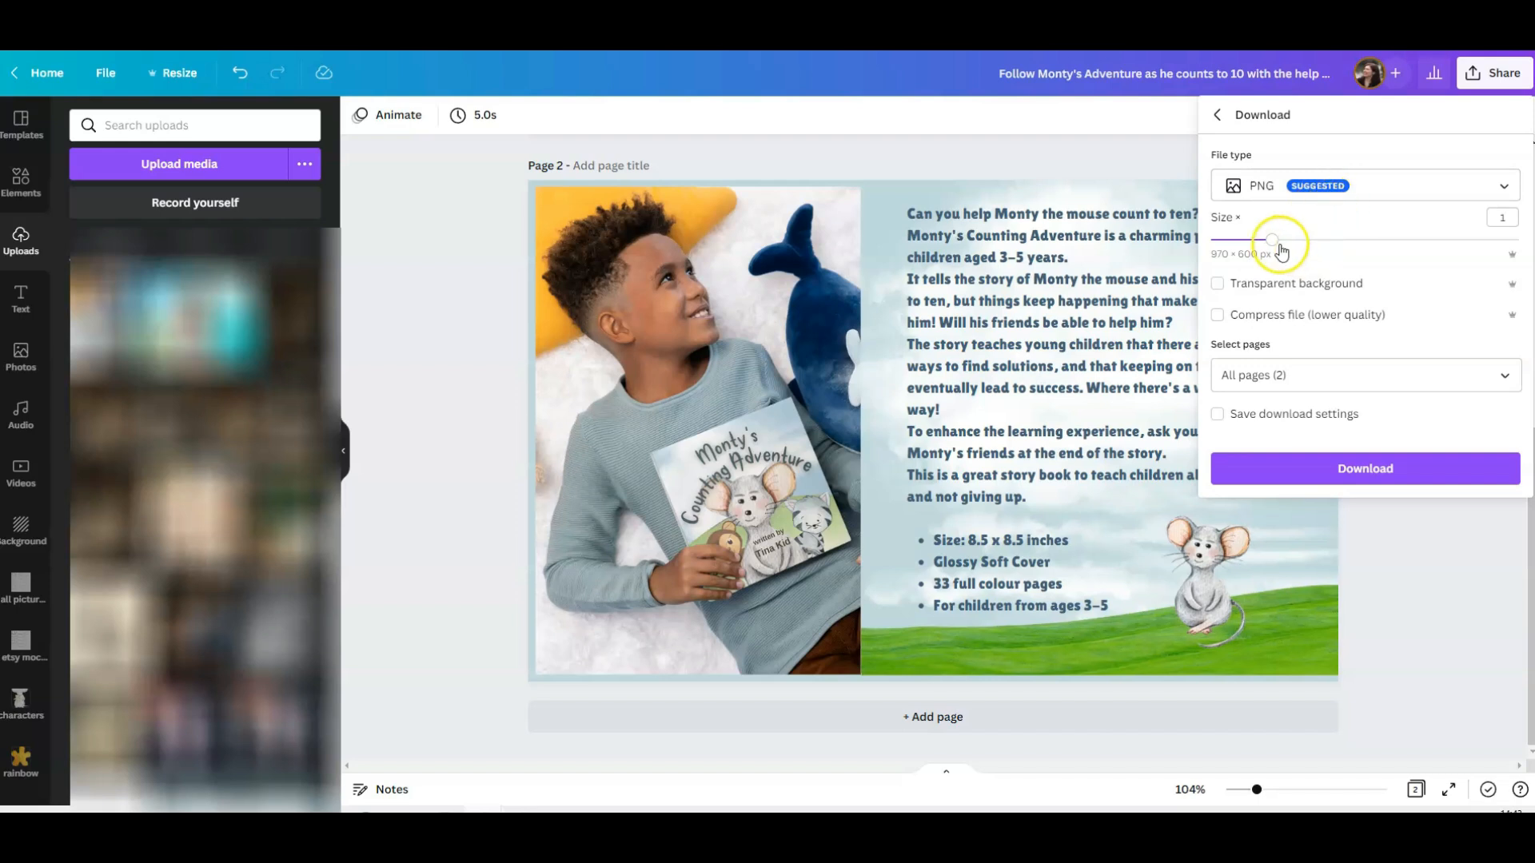
drag(1278, 243, 1307, 243)
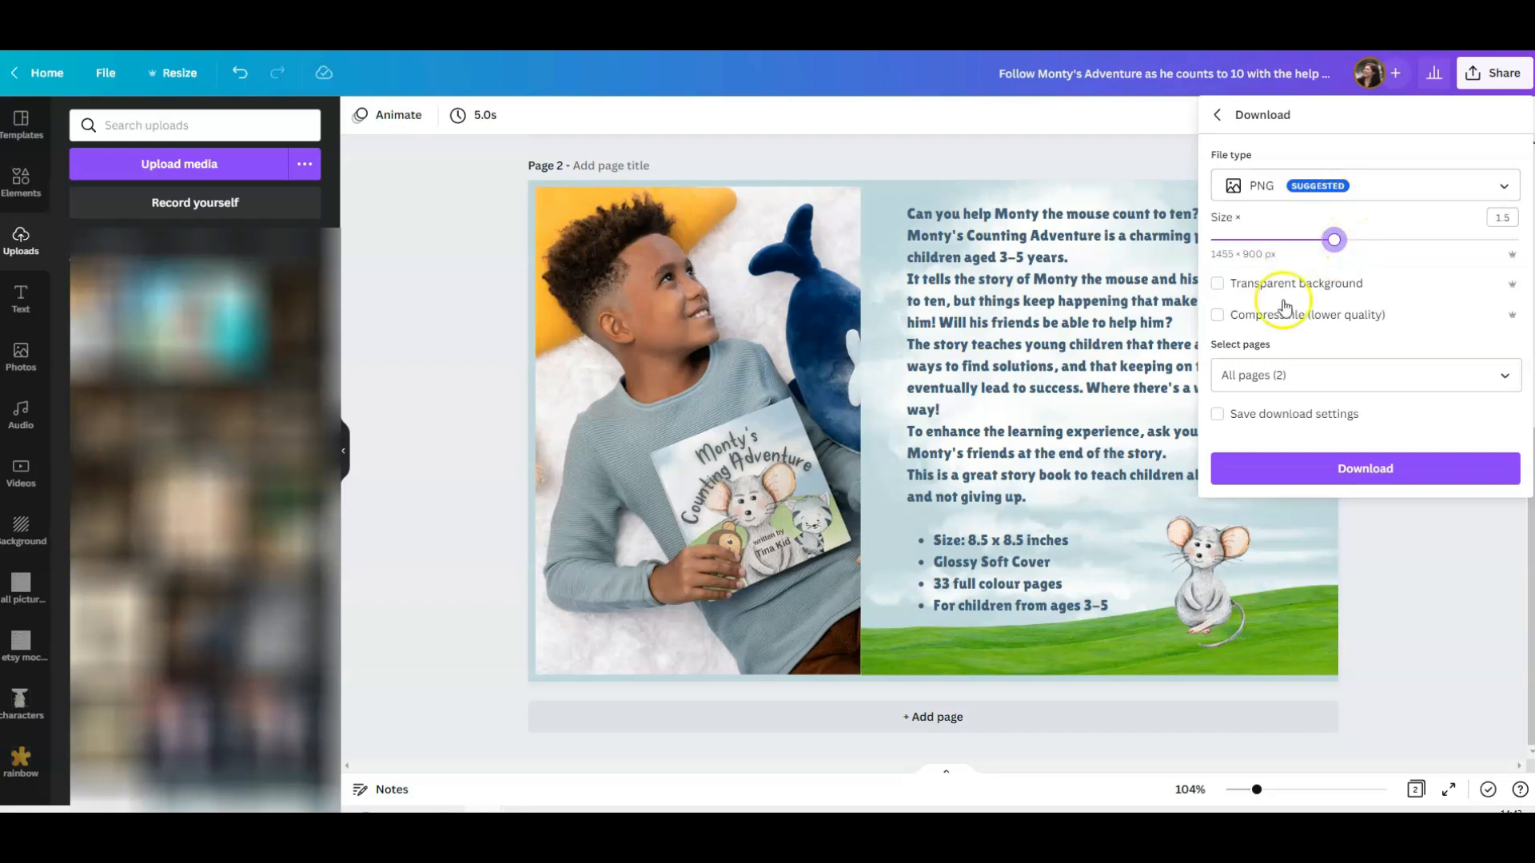
click(1403, 469)
click(1362, 468)
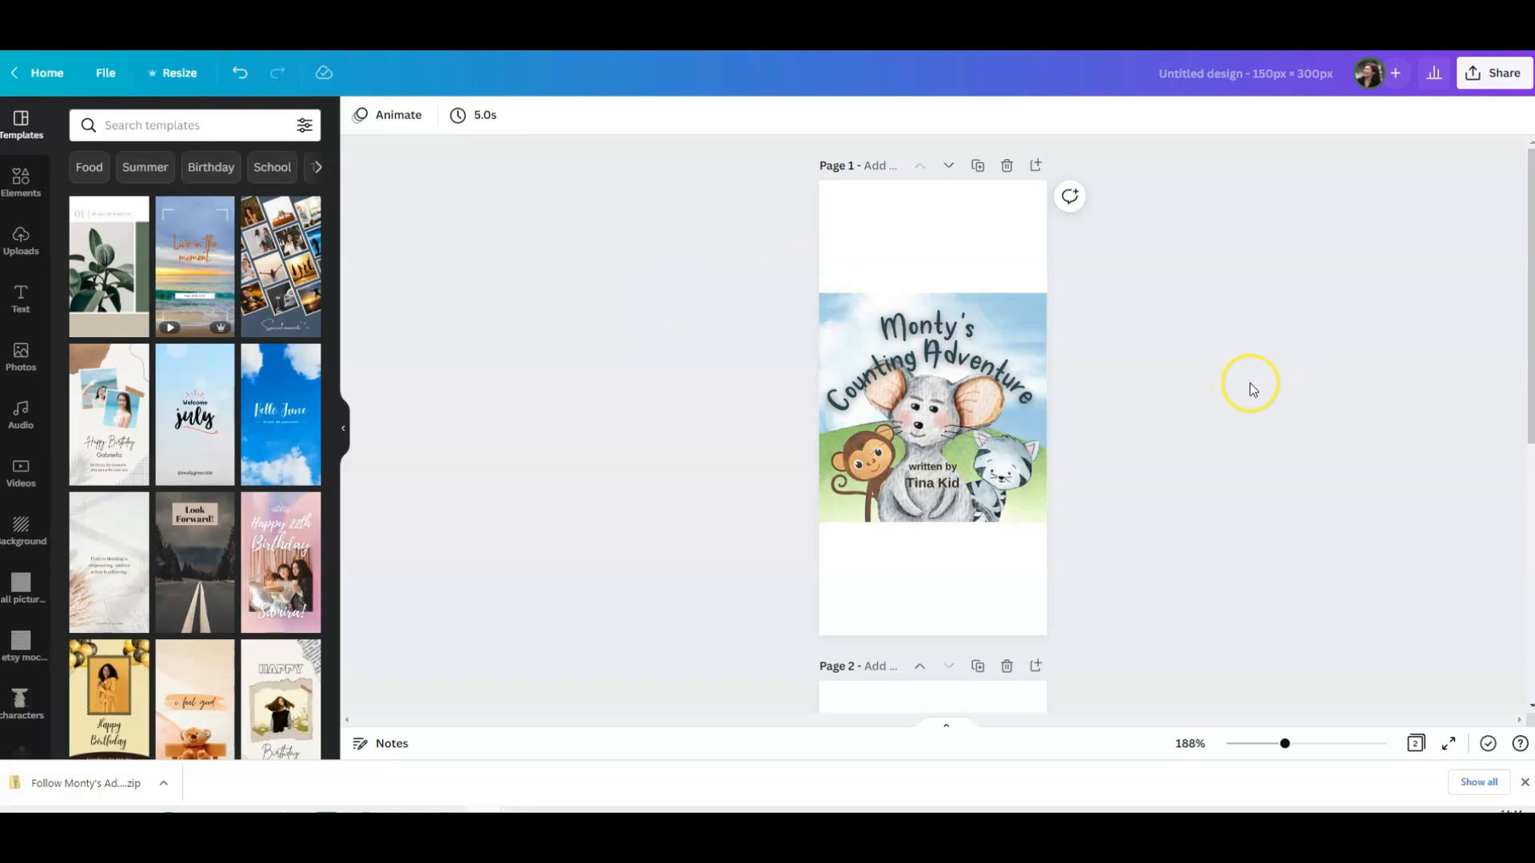
Download both pages of the 150 × 300 px book cover design as PNG images
scroll(1255, 476, down, 2)
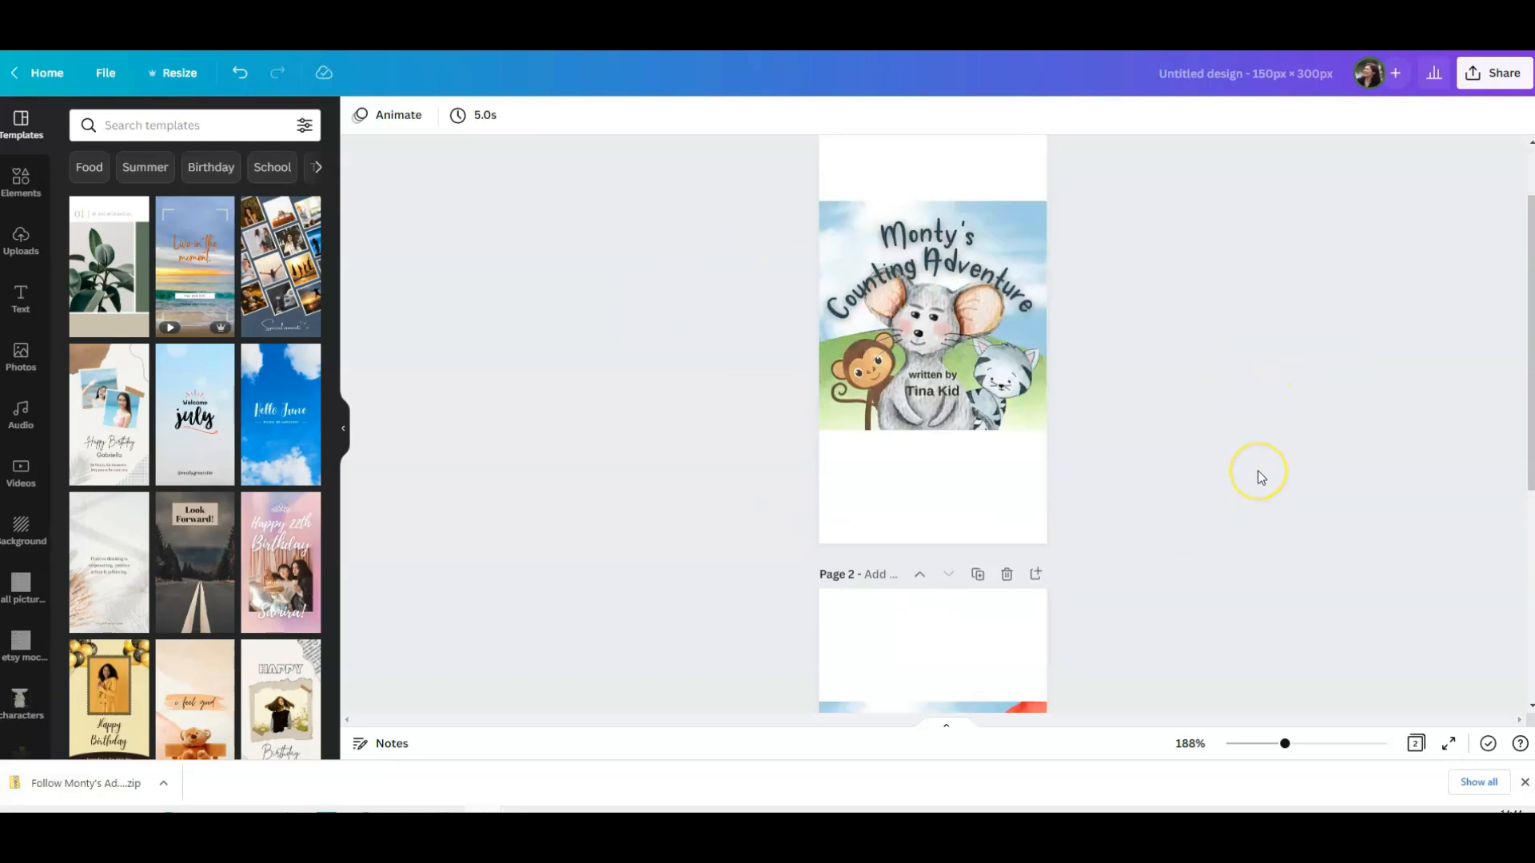
scroll(1259, 476, down, 3)
scroll(1259, 476, up, 4)
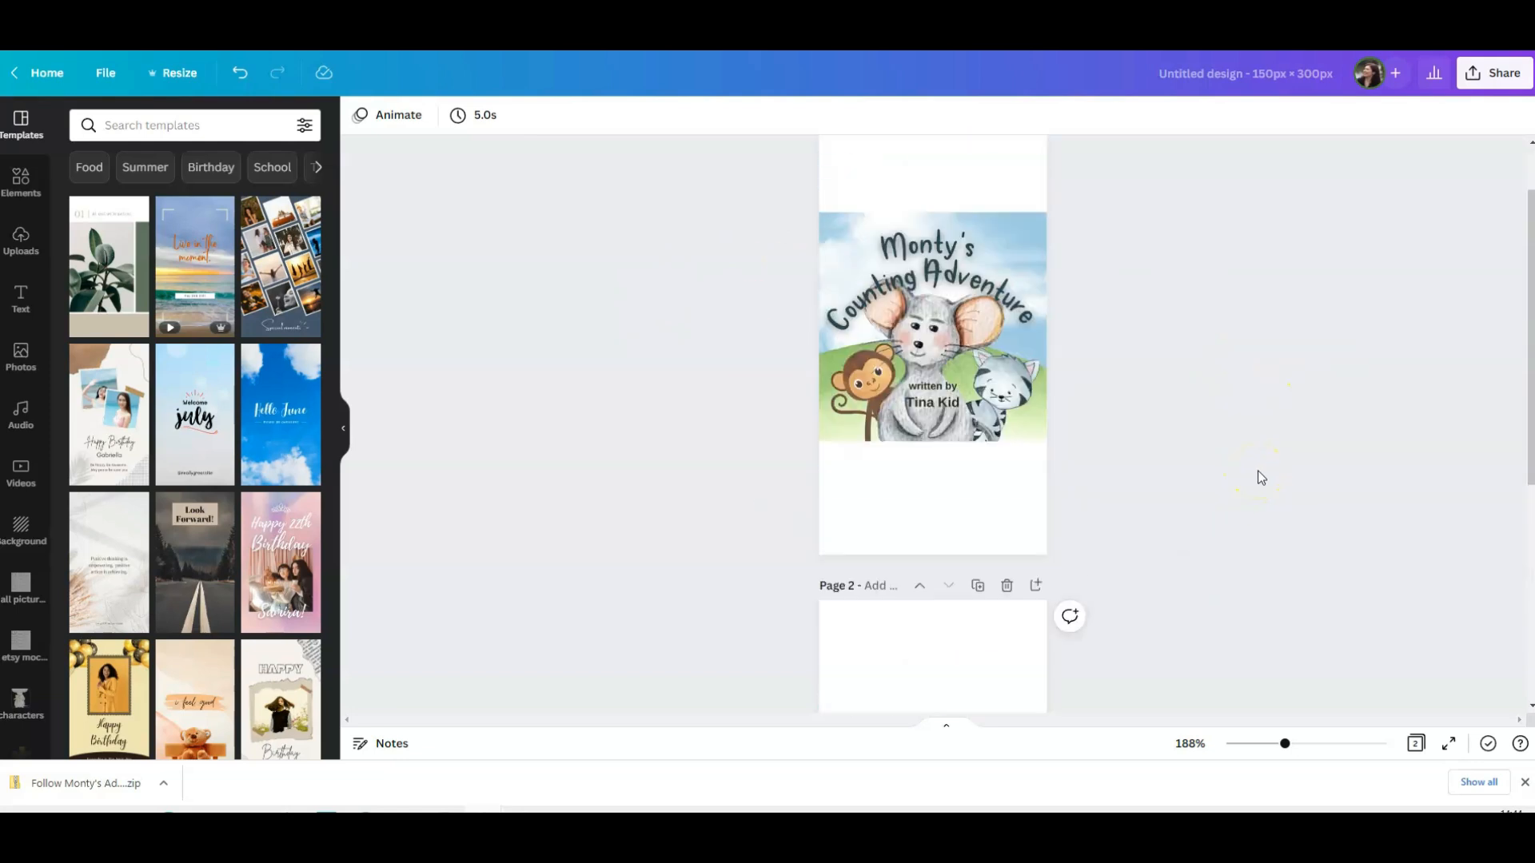
click(1489, 73)
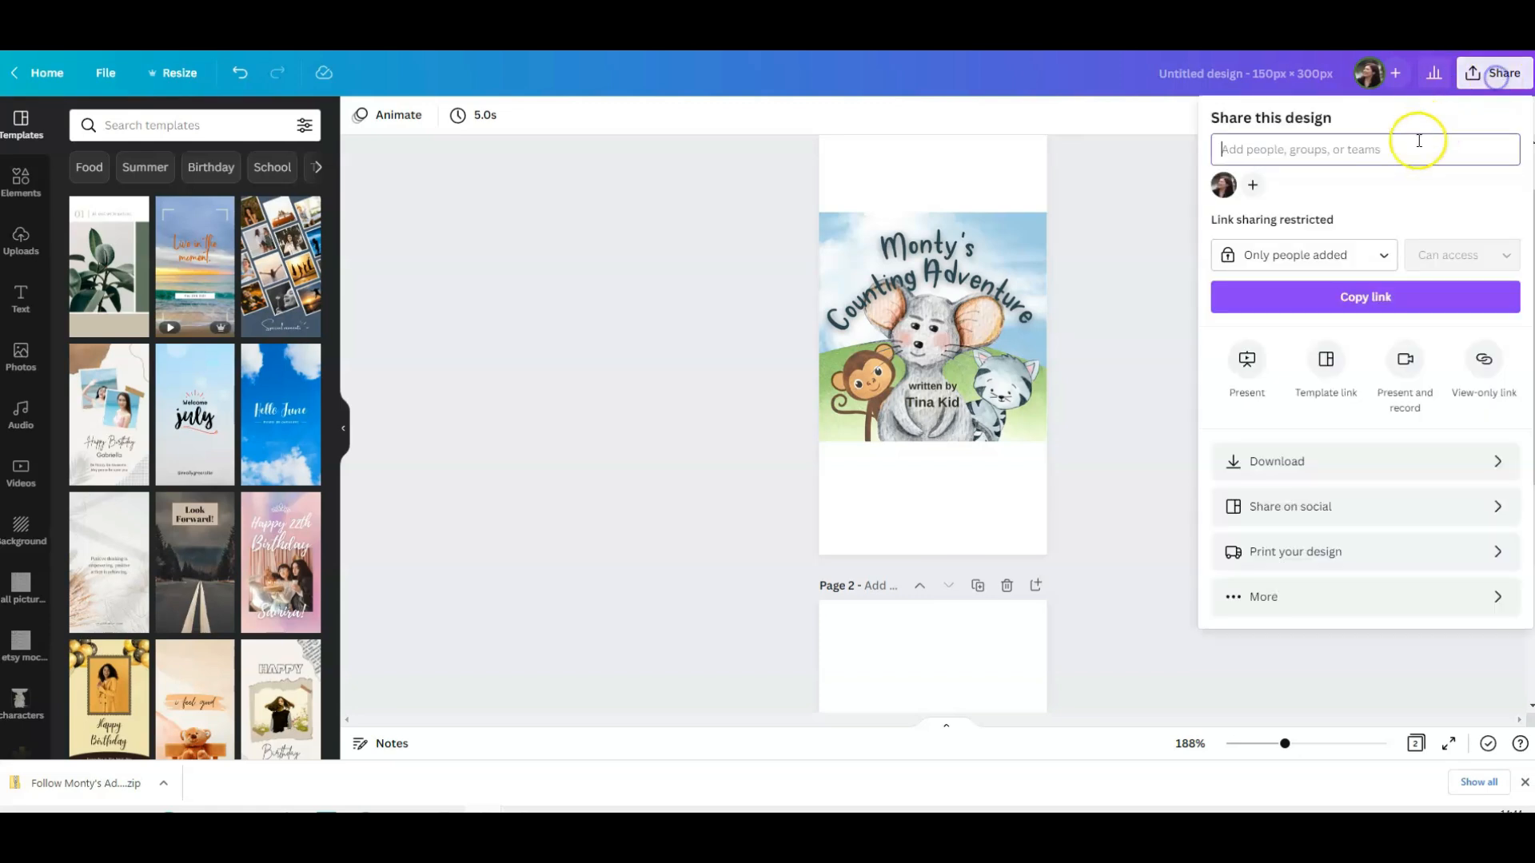
click(1257, 474)
click(1305, 240)
click(1347, 472)
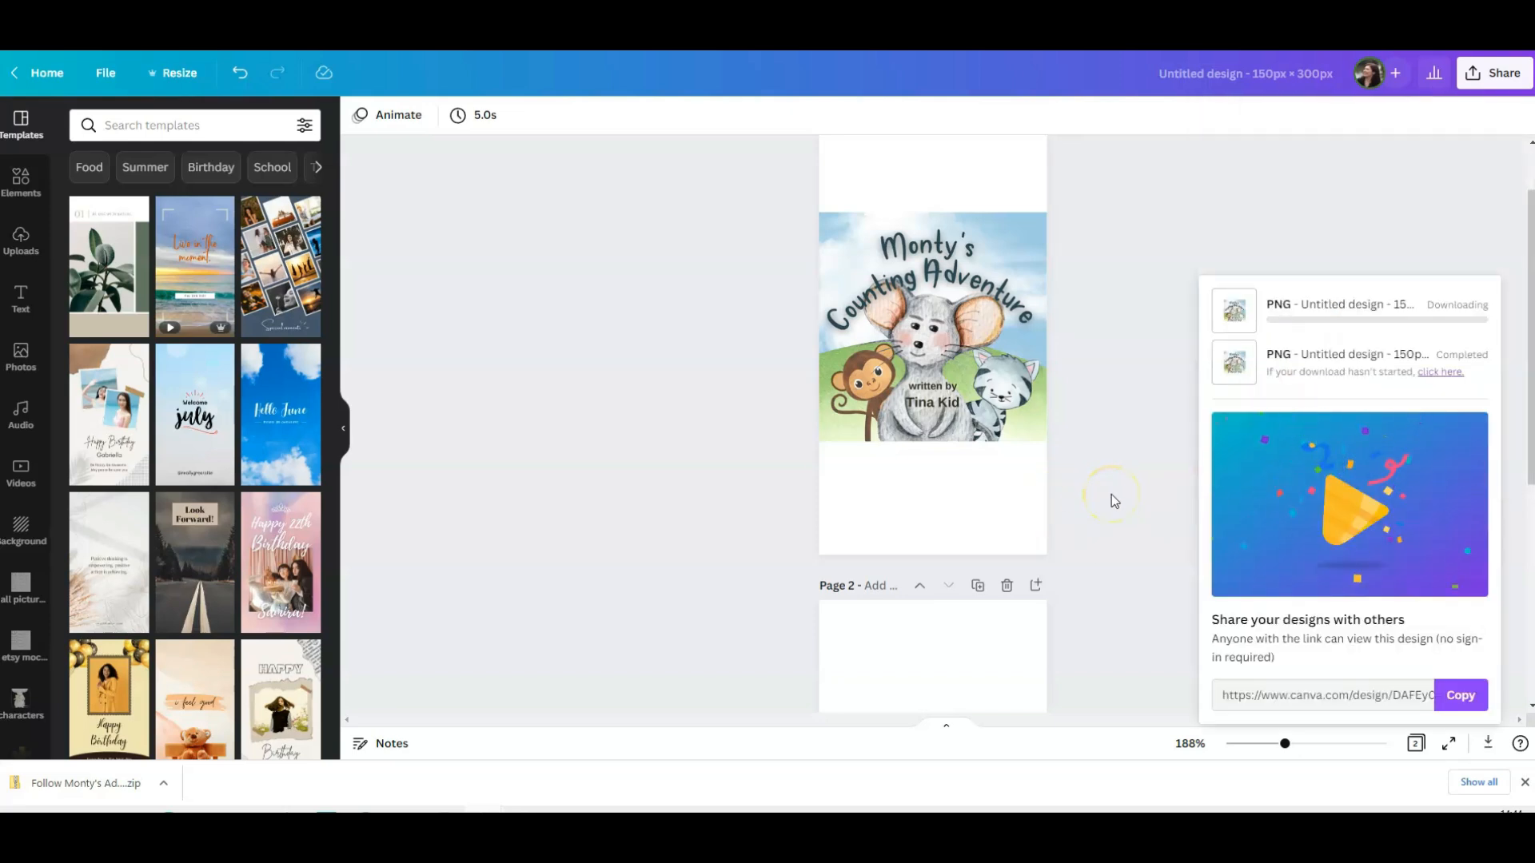
Switch to the Kindle Direct Publishing marketing page and open the A+ Content Manager for the Amazon.com marketplace
click(1023, 503)
click(543, 714)
click(104, 142)
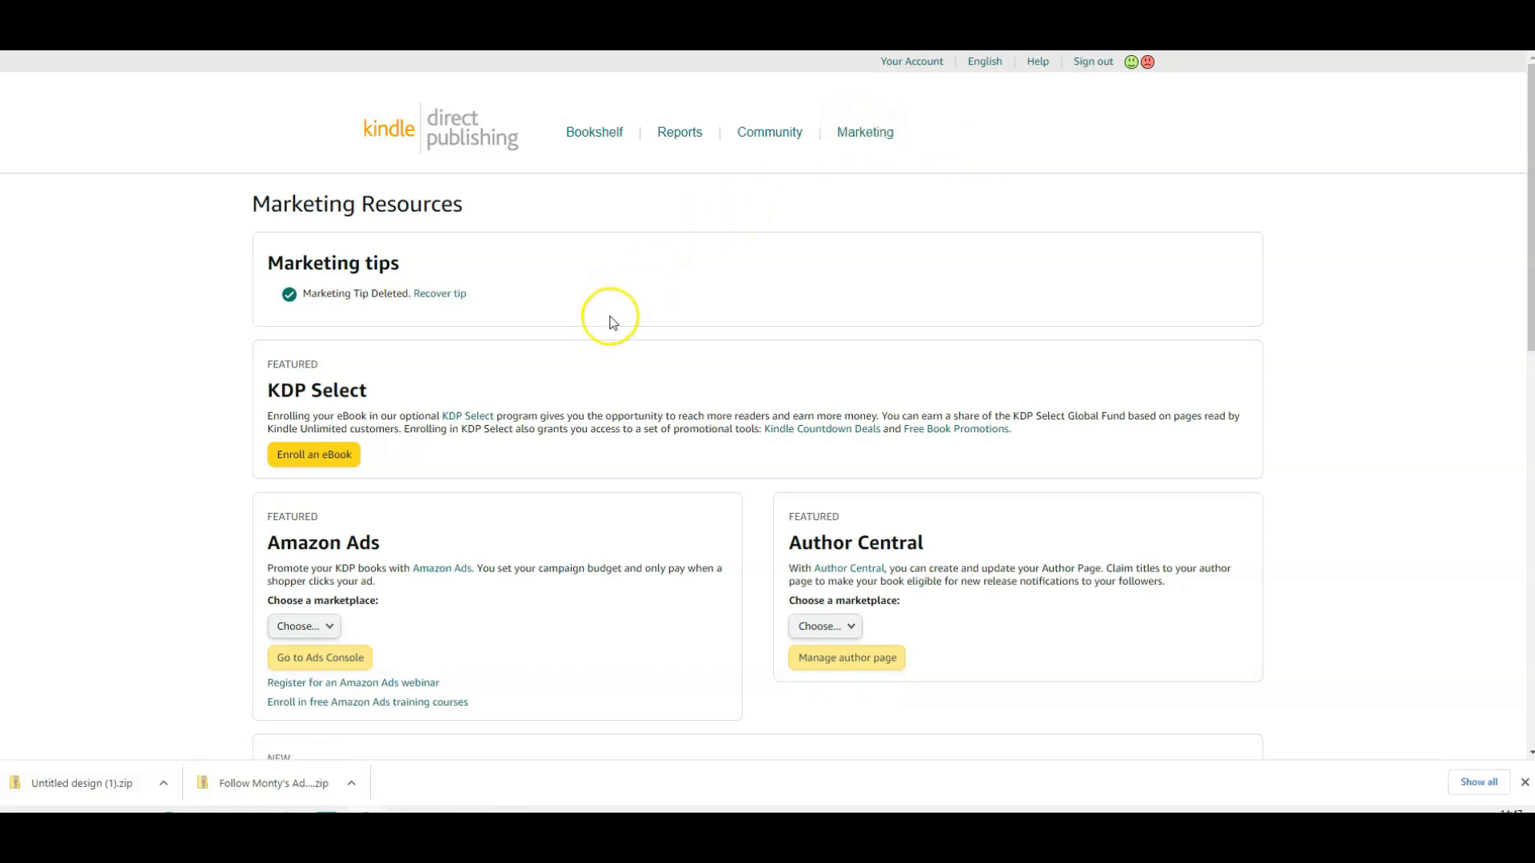
scroll(612, 317, down, 2)
scroll(614, 319, down, 2)
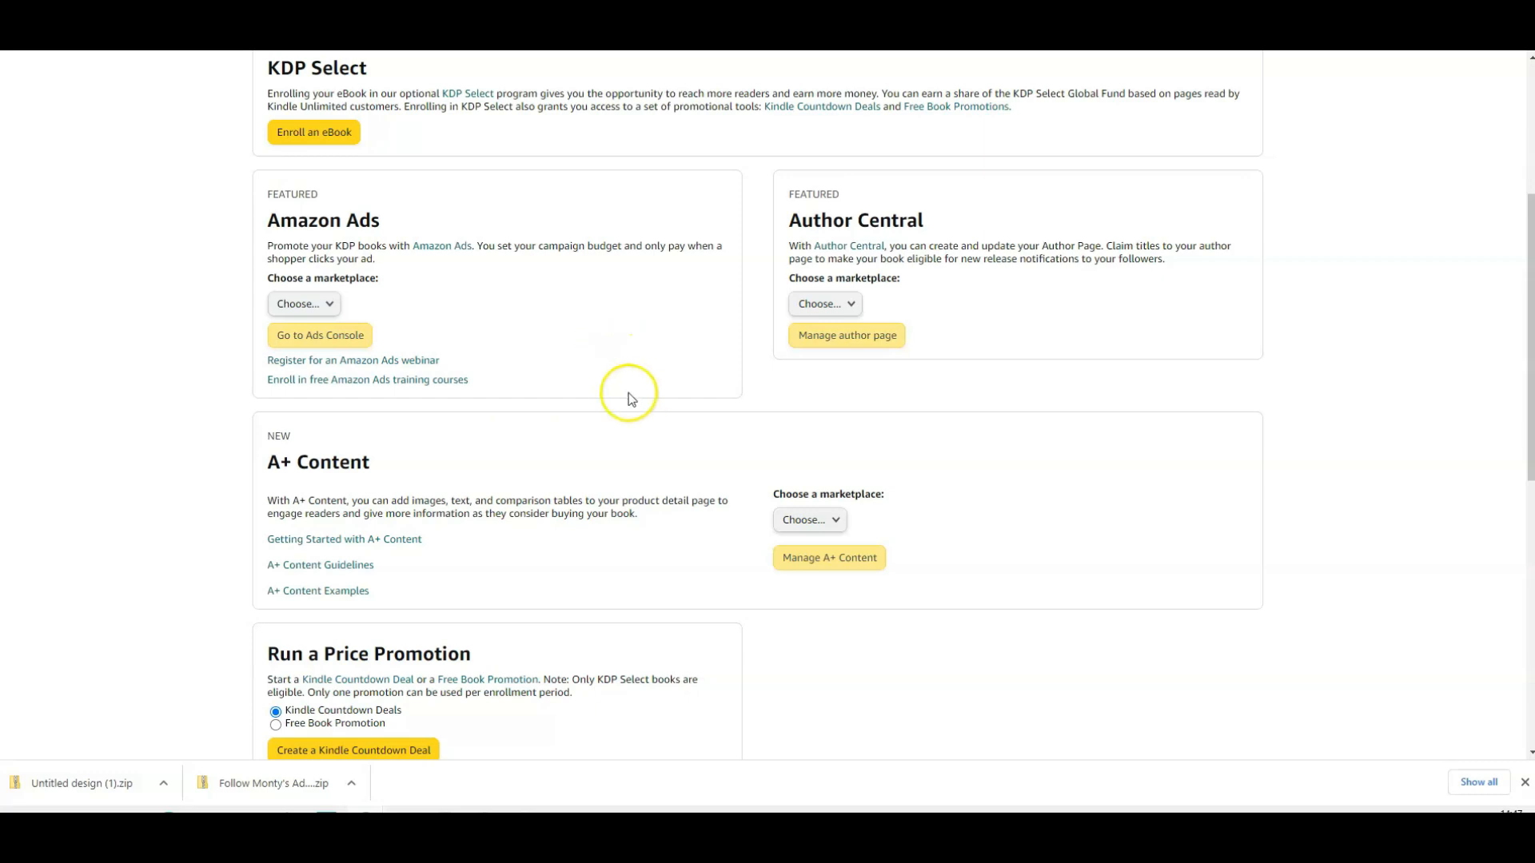
scroll(630, 393, down, 2)
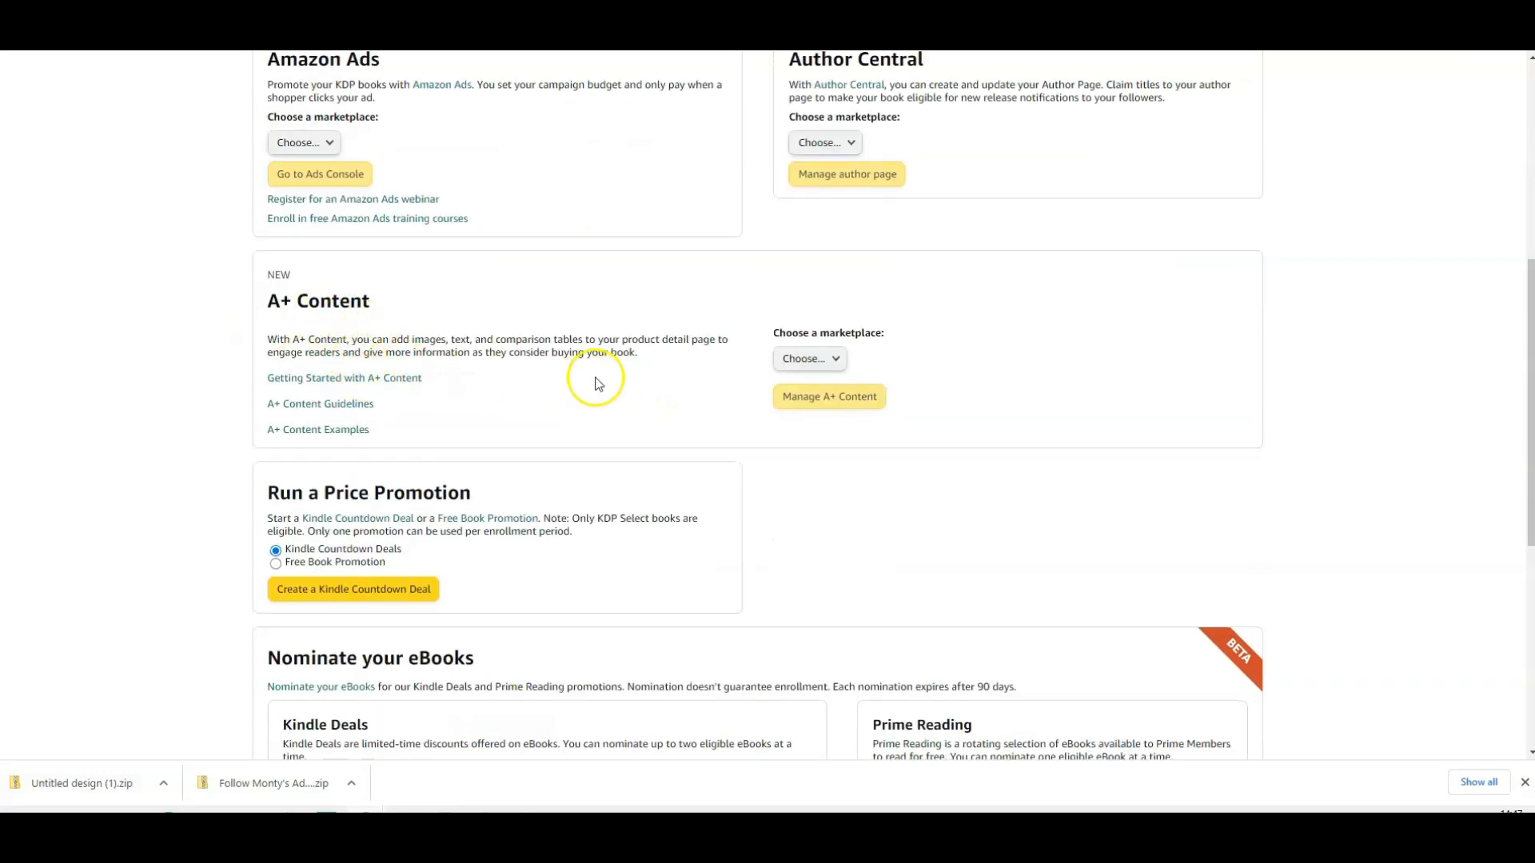
click(834, 360)
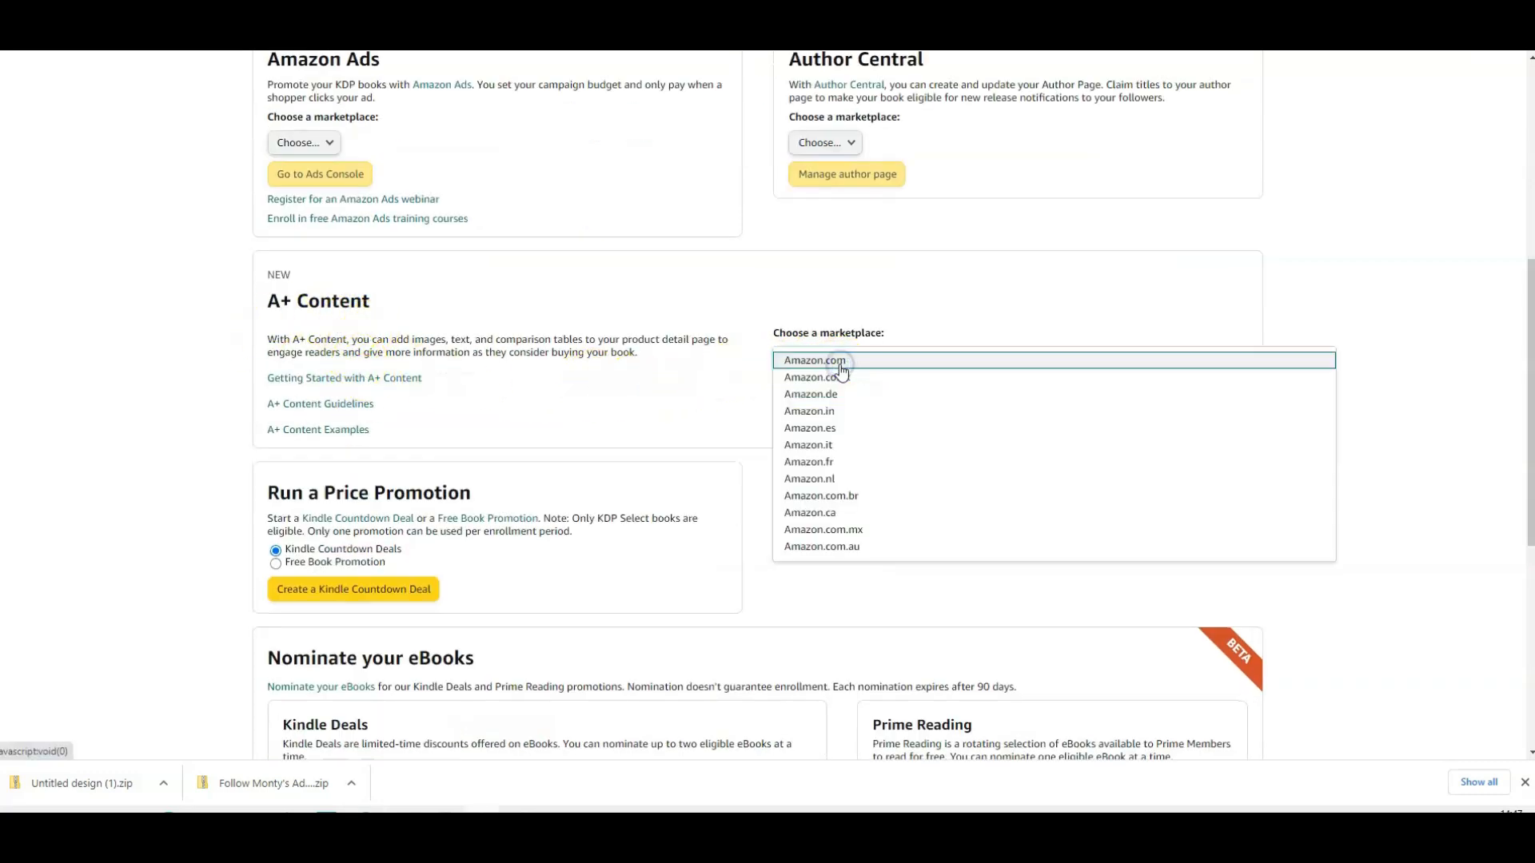
click(884, 364)
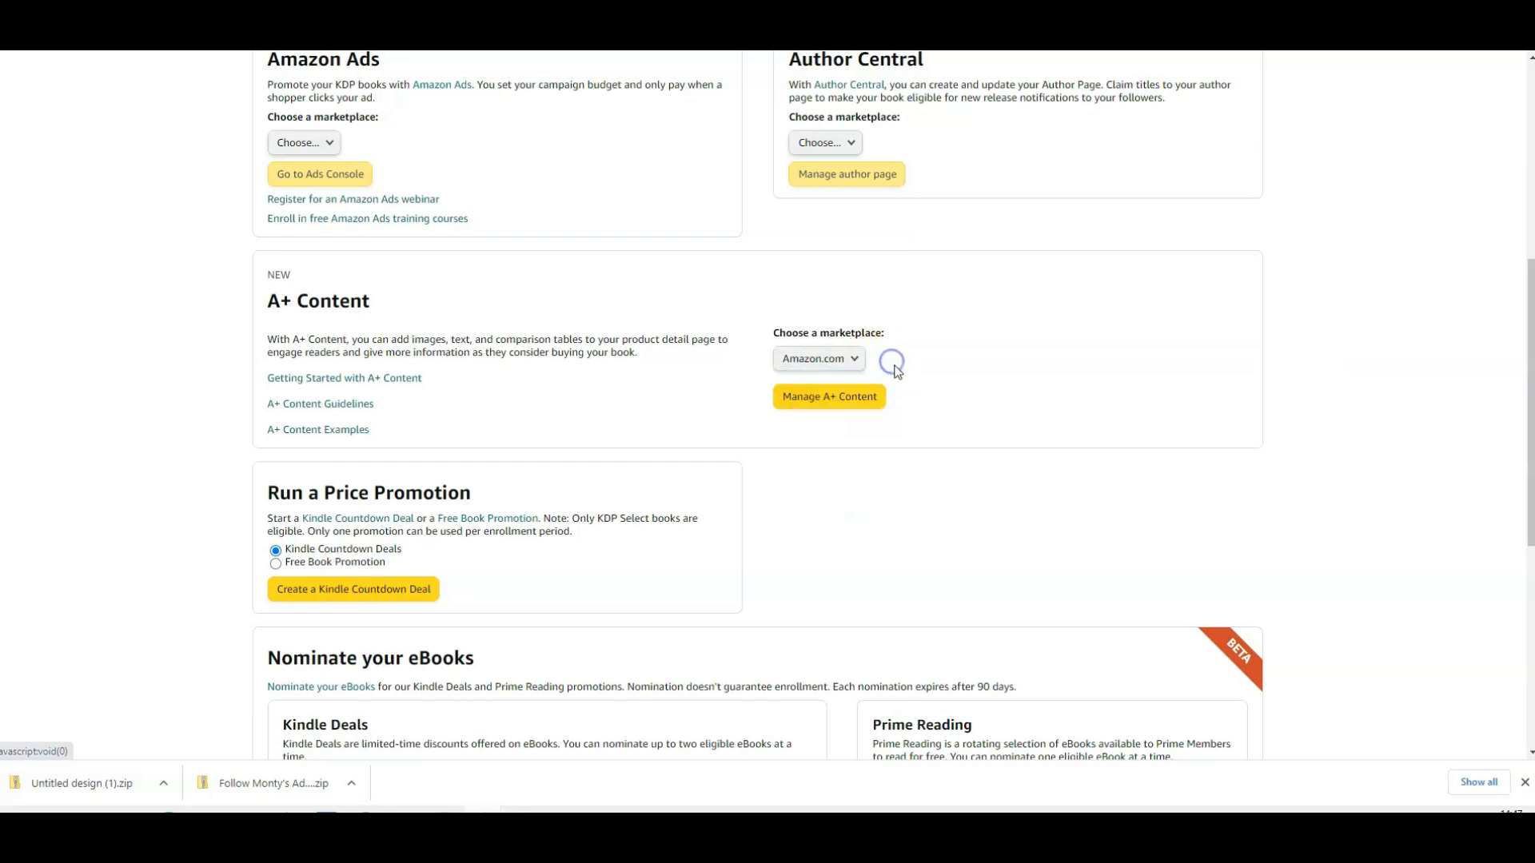
click(855, 409)
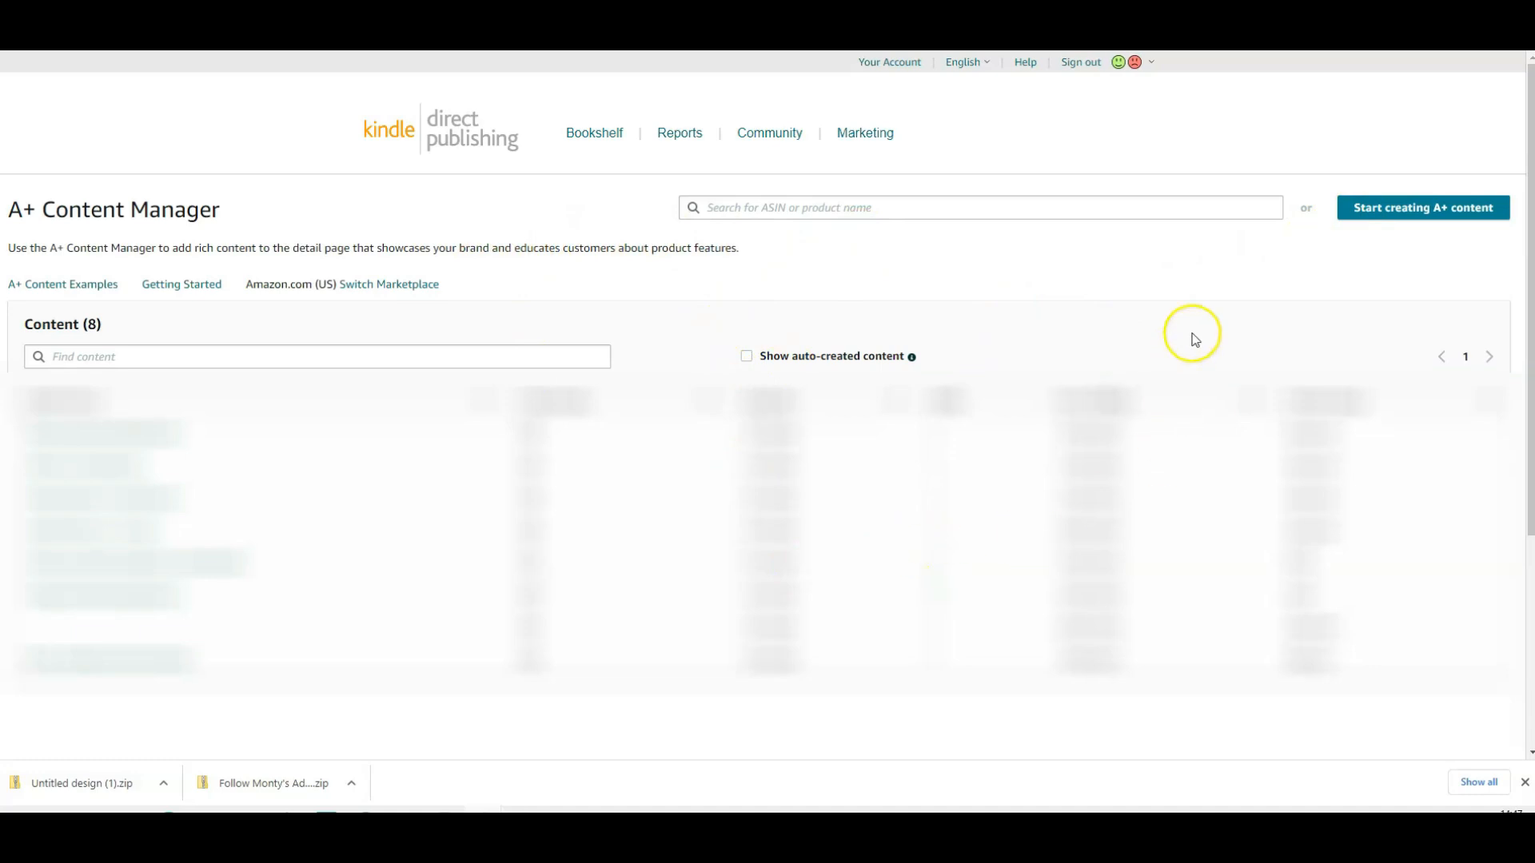
Start new A+ content and add a Standard Image Header With Text module
click(1403, 212)
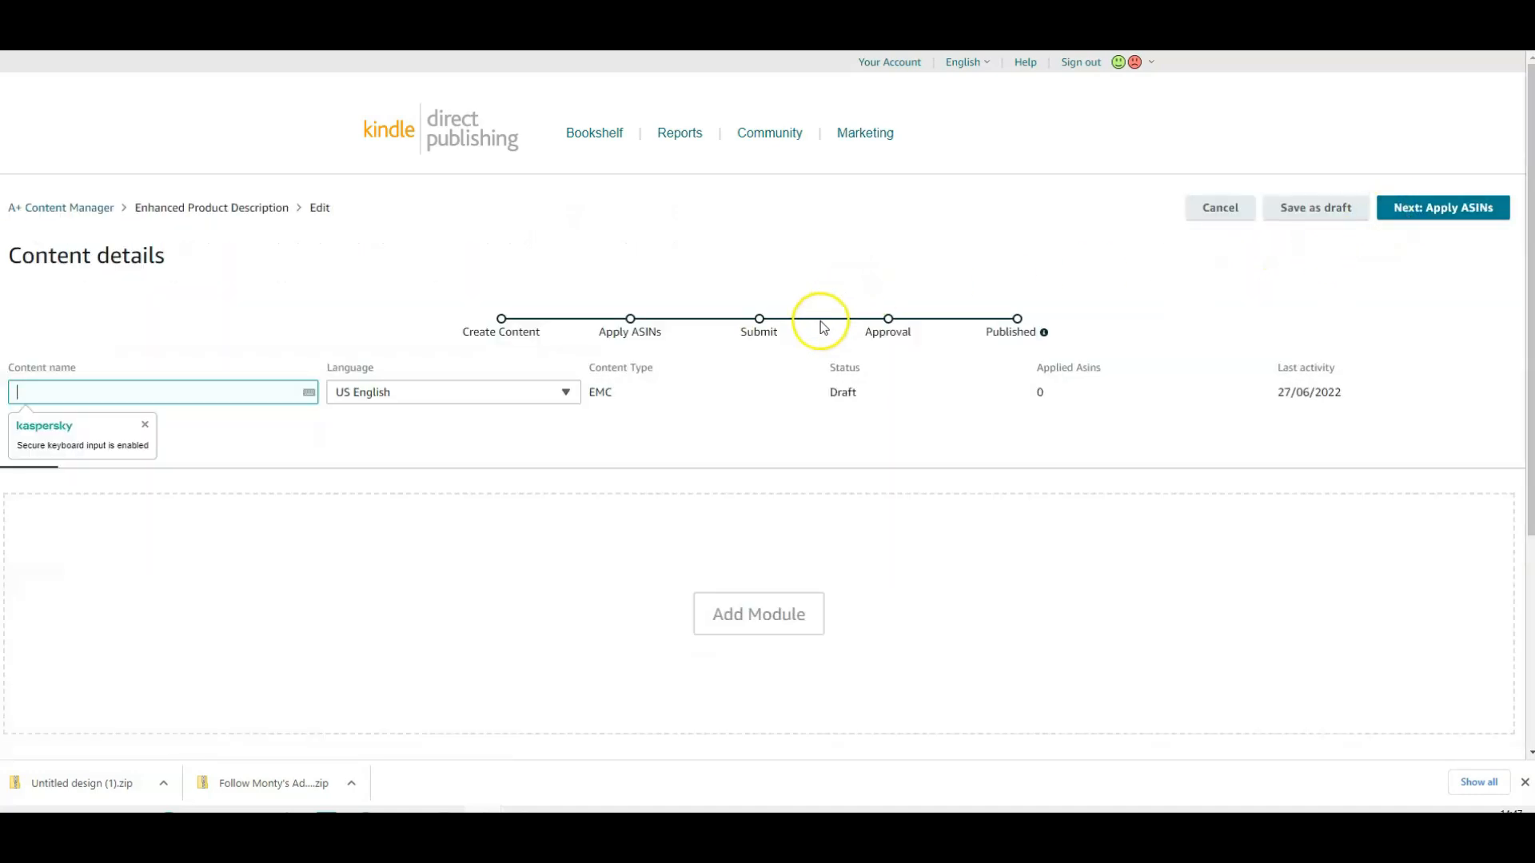
scroll(1235, 528, down, 2)
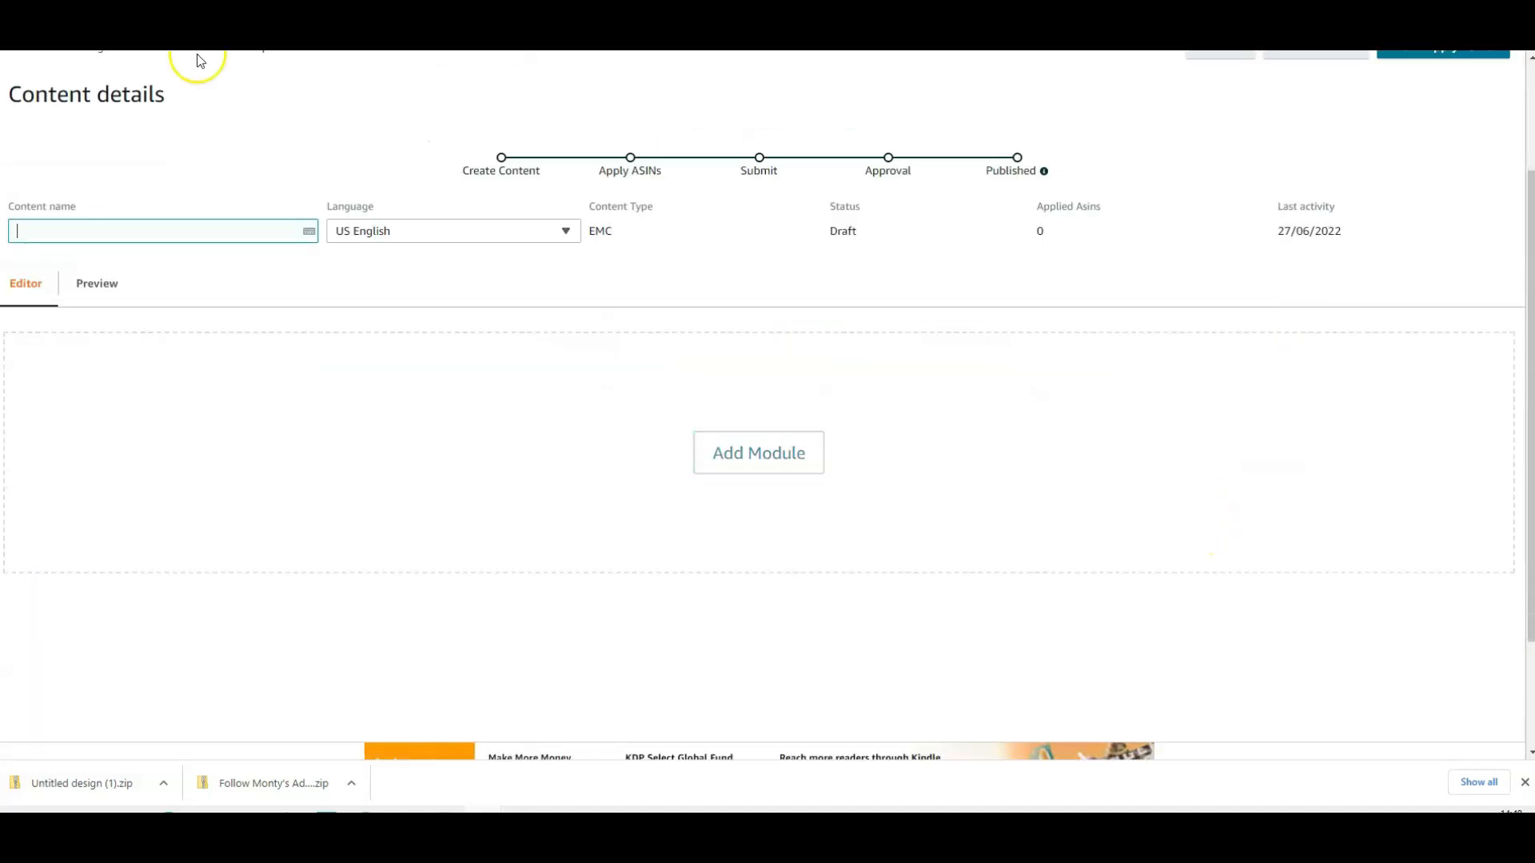
scroll(1455, 592, up, 1)
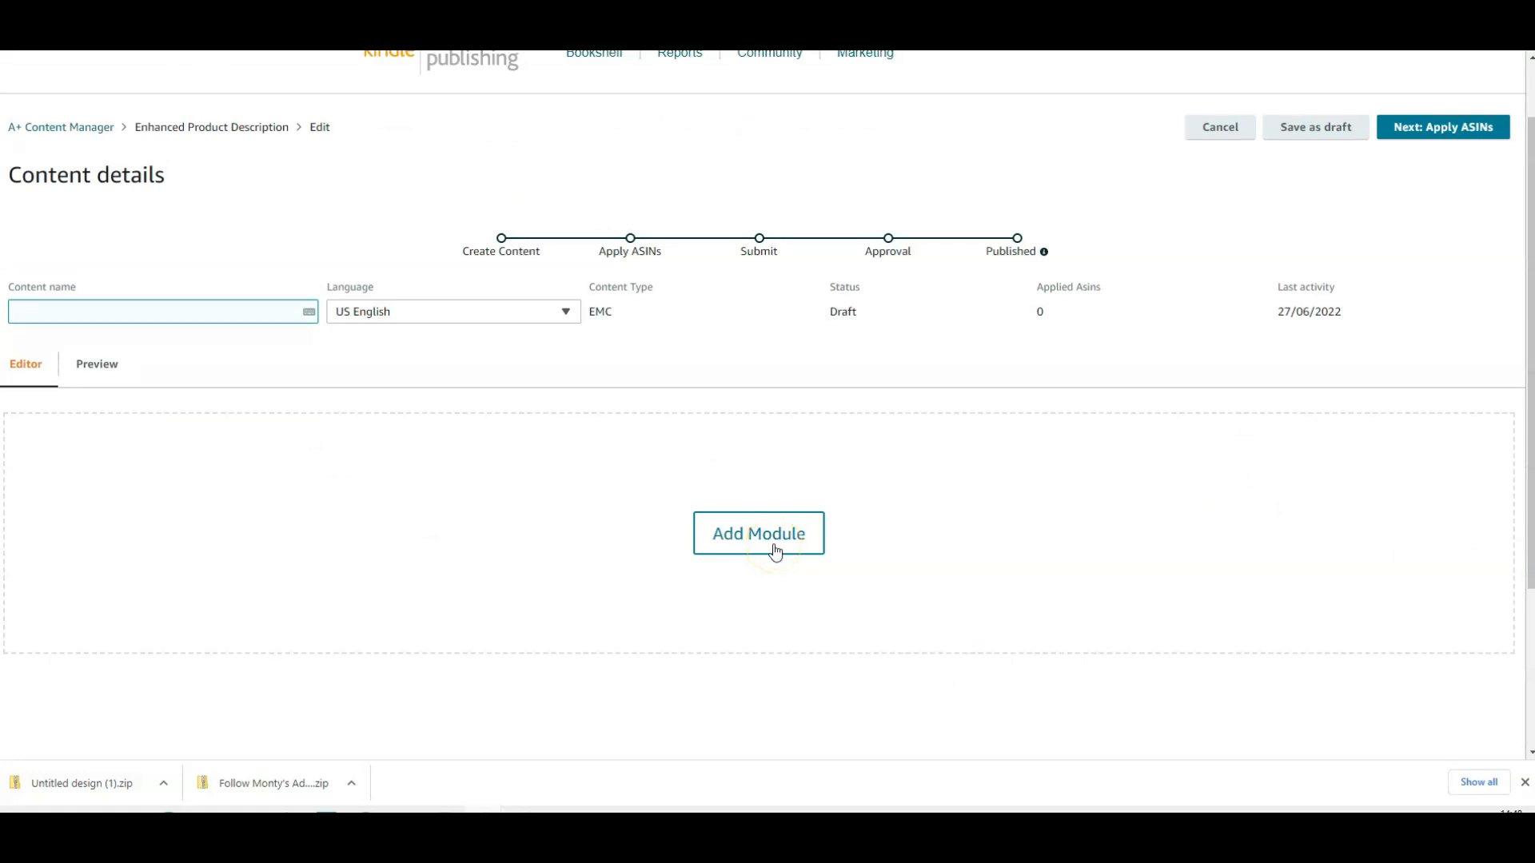
click(772, 547)
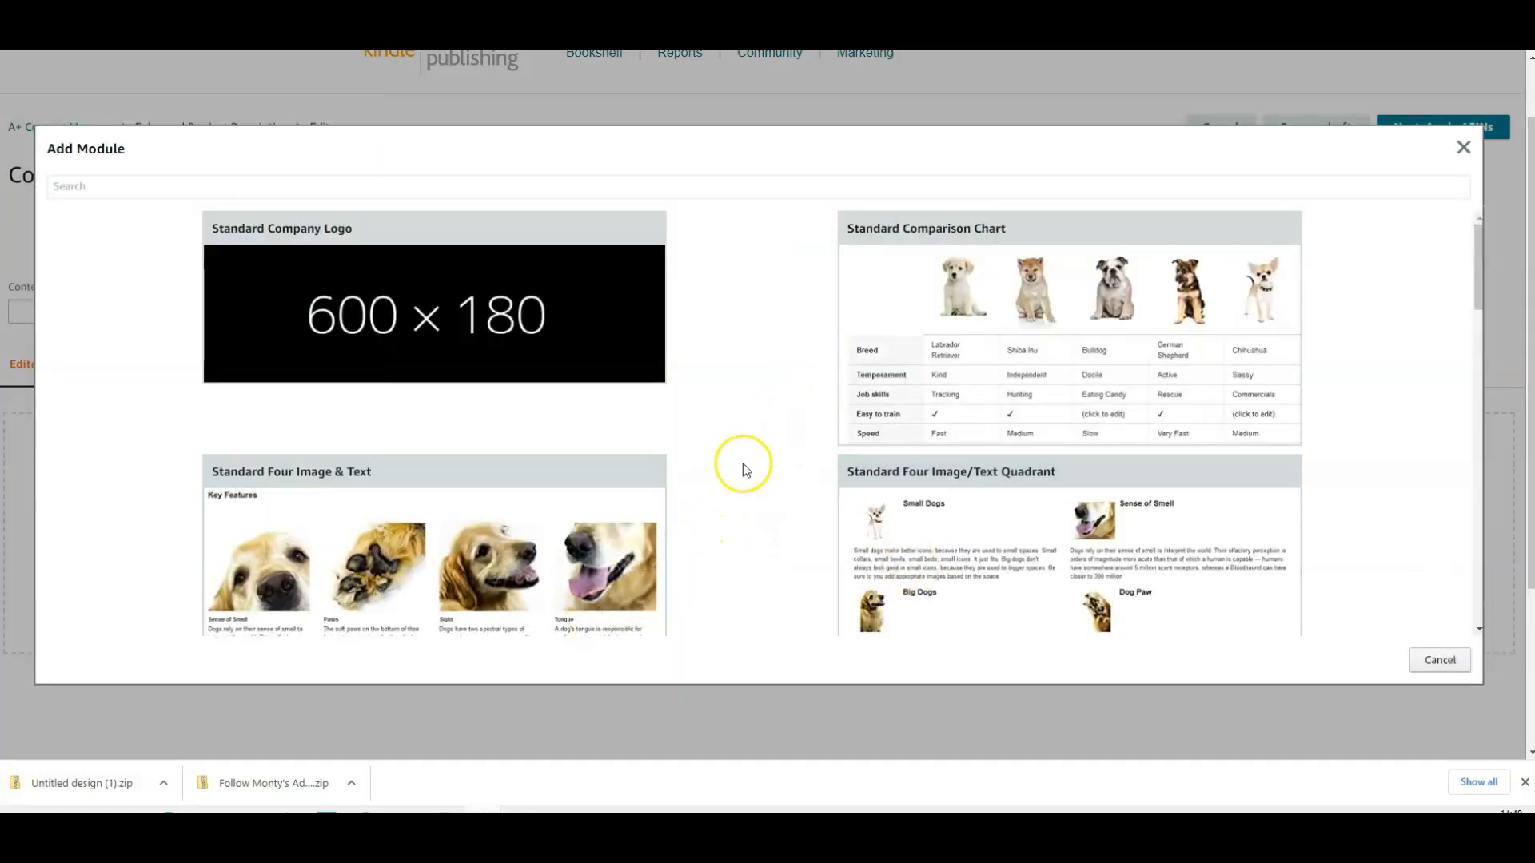
scroll(742, 464, down, 1)
scroll(742, 464, down, 8)
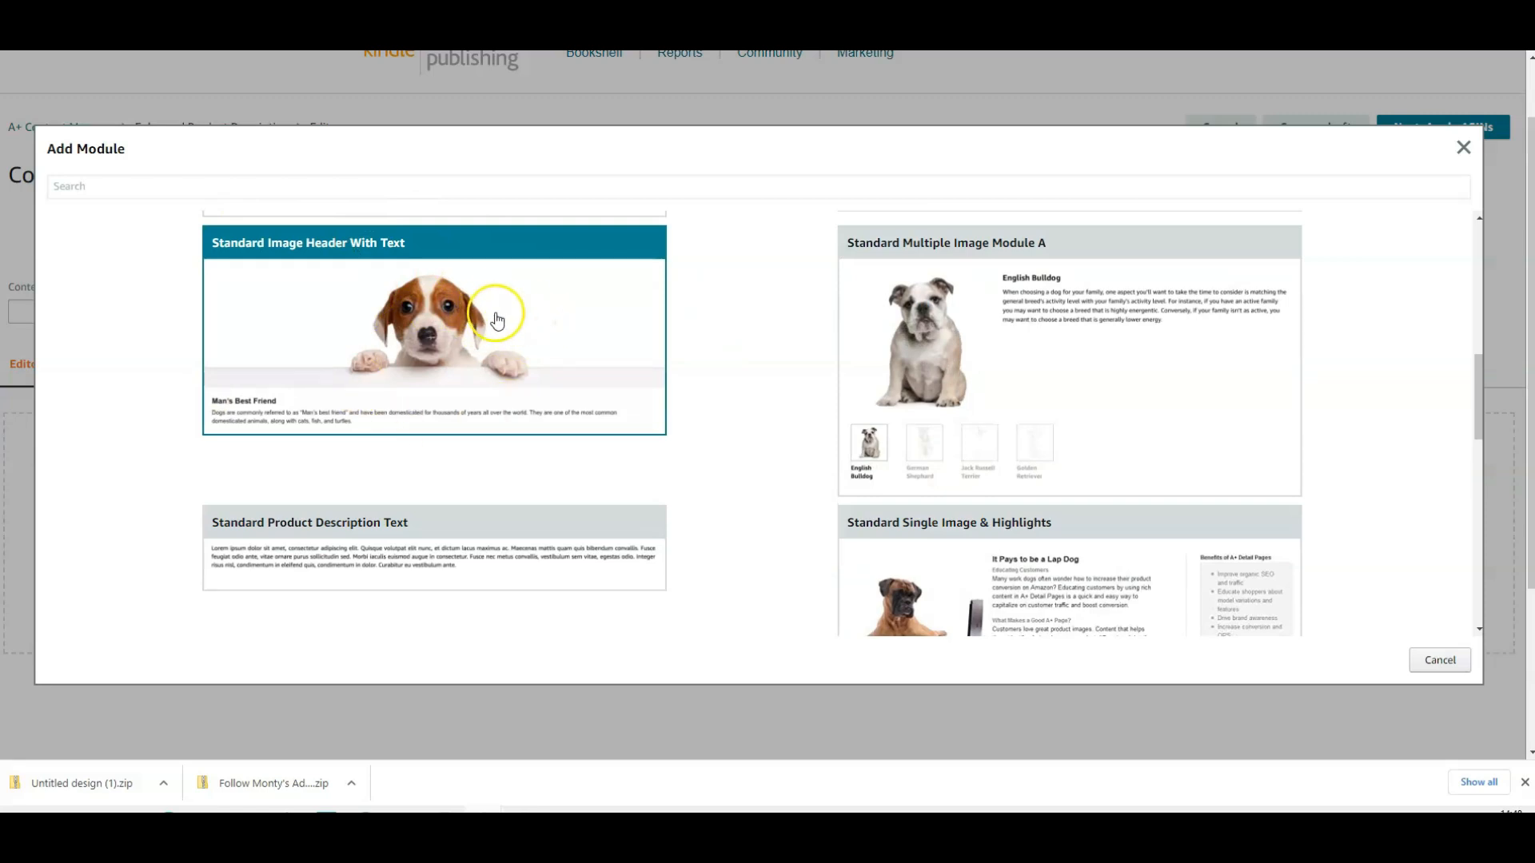
click(436, 335)
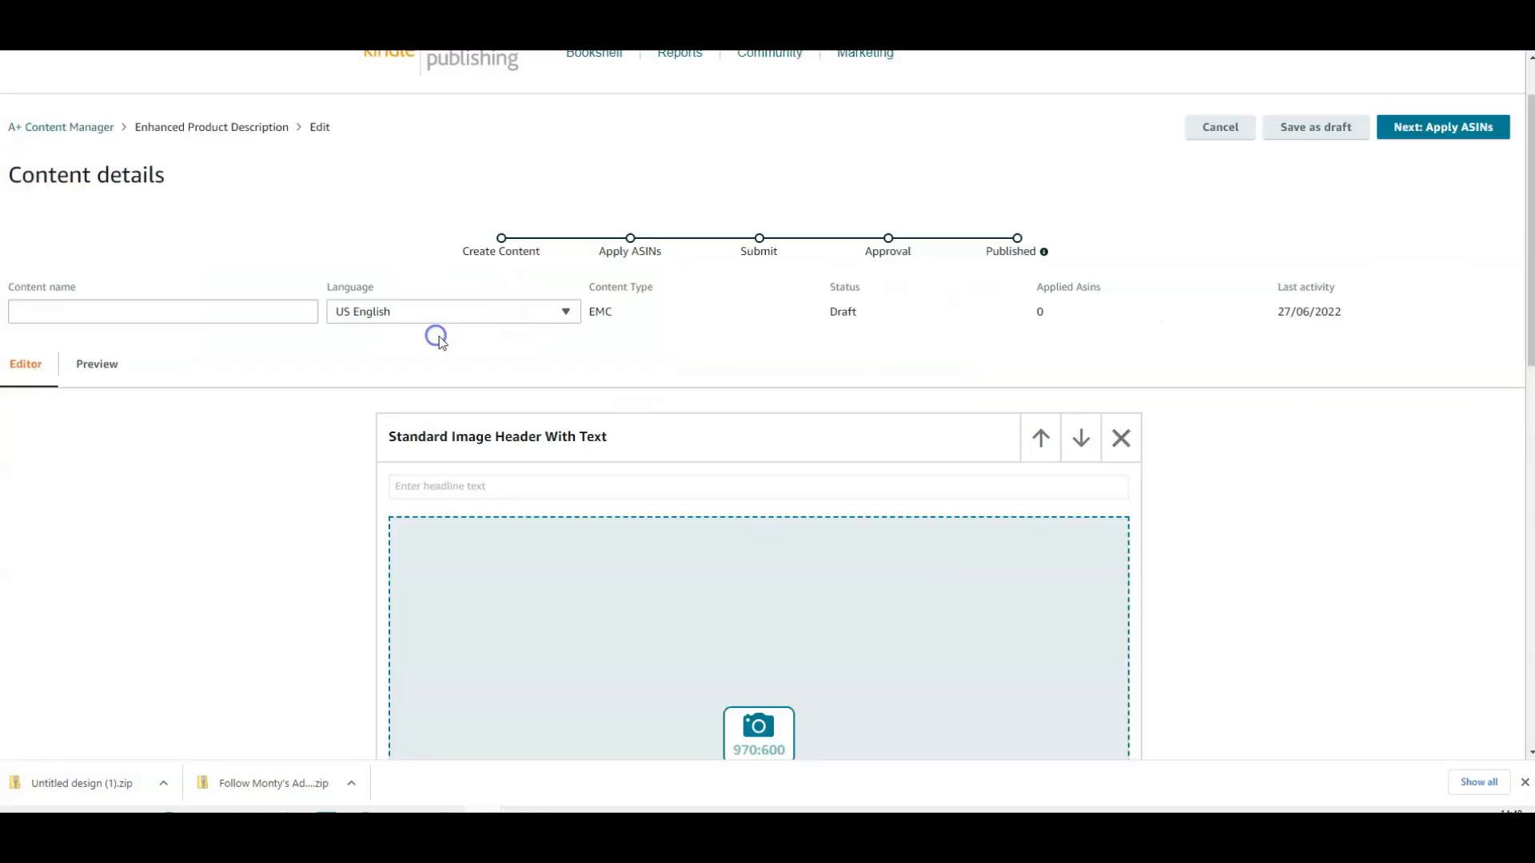
Load 1.png from the Desktop as the header module's 970 × 600 image
scroll(1367, 674, down, 4)
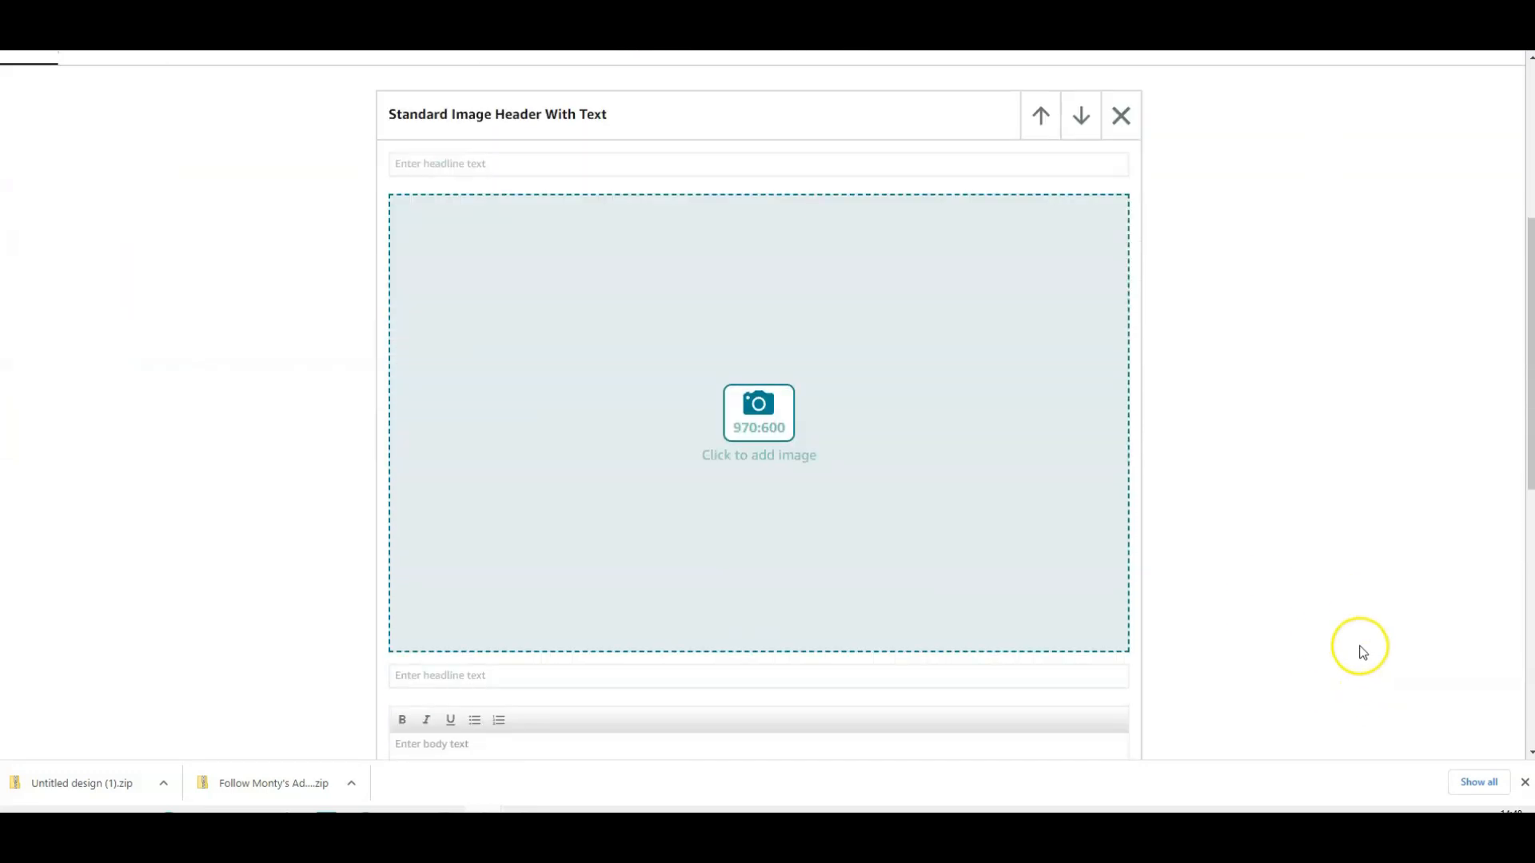
click(762, 431)
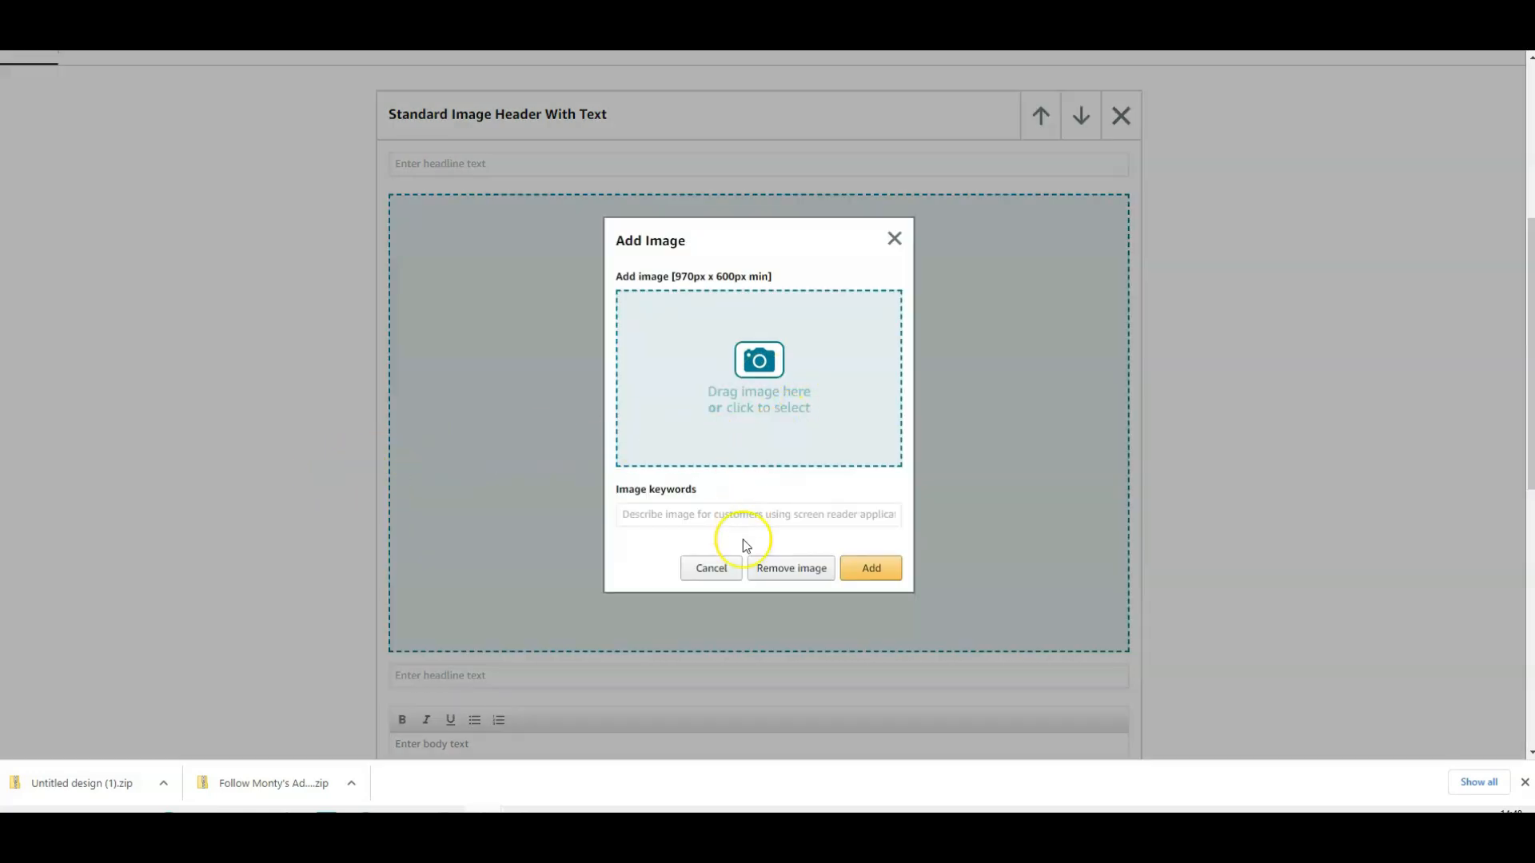
click(765, 399)
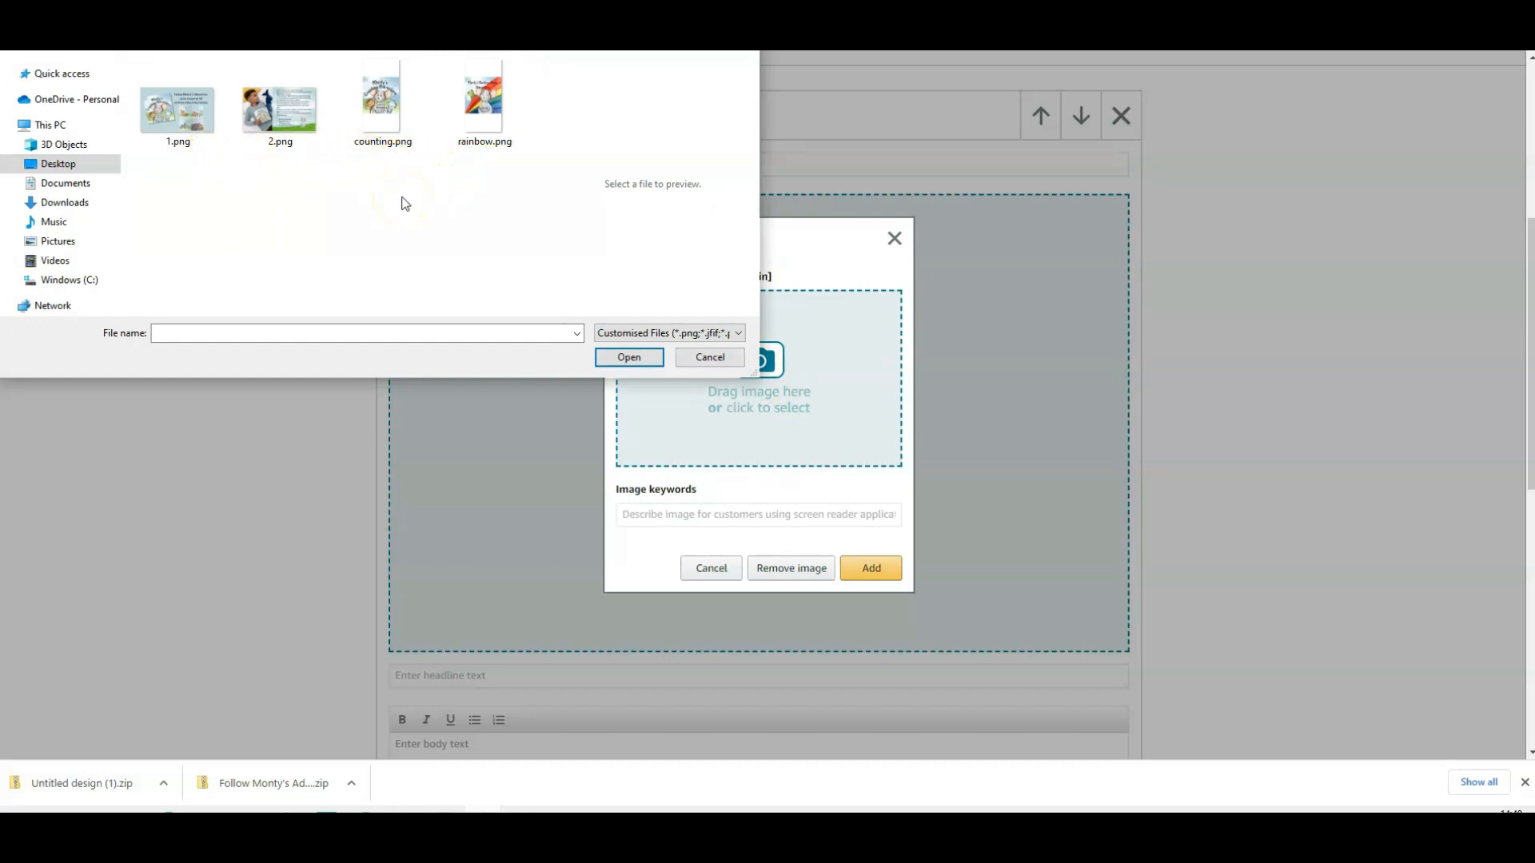
click(176, 120)
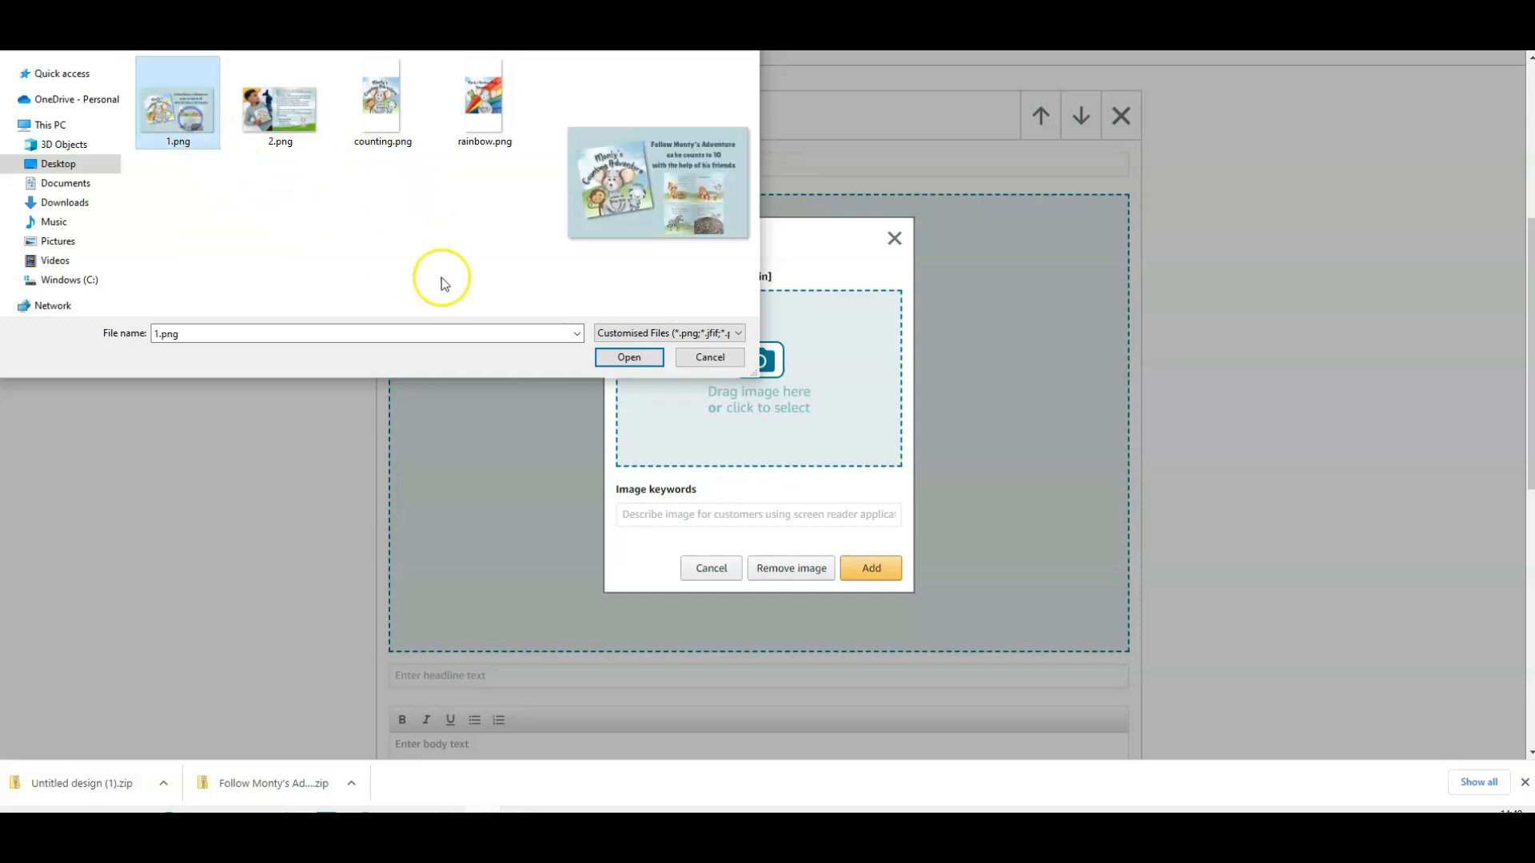
click(622, 357)
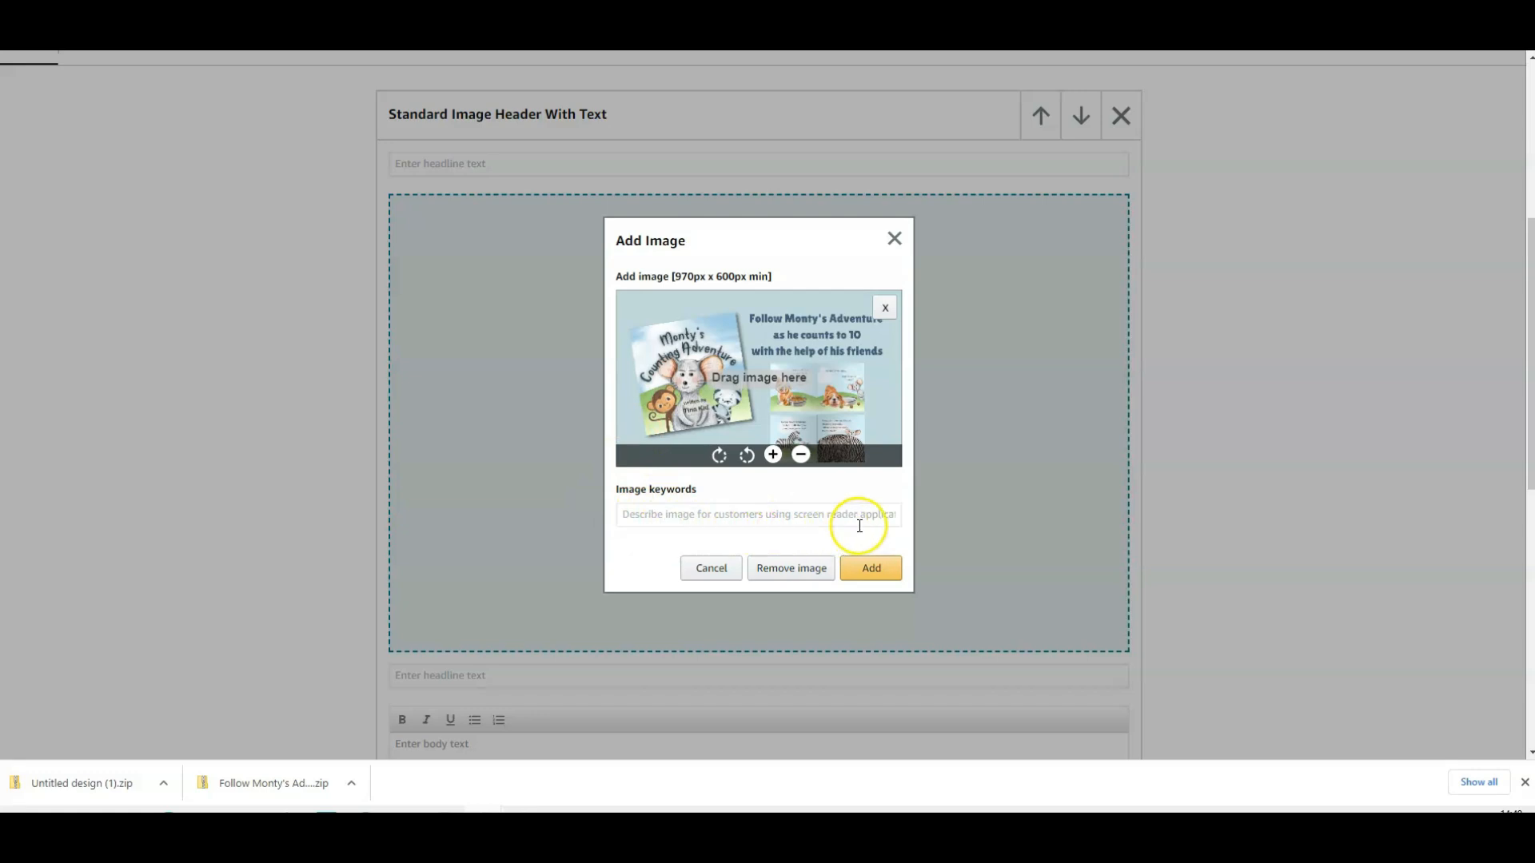
Enter image keywords beginning "Cover Montys'" for the header image and add it to the module
click(654, 518)
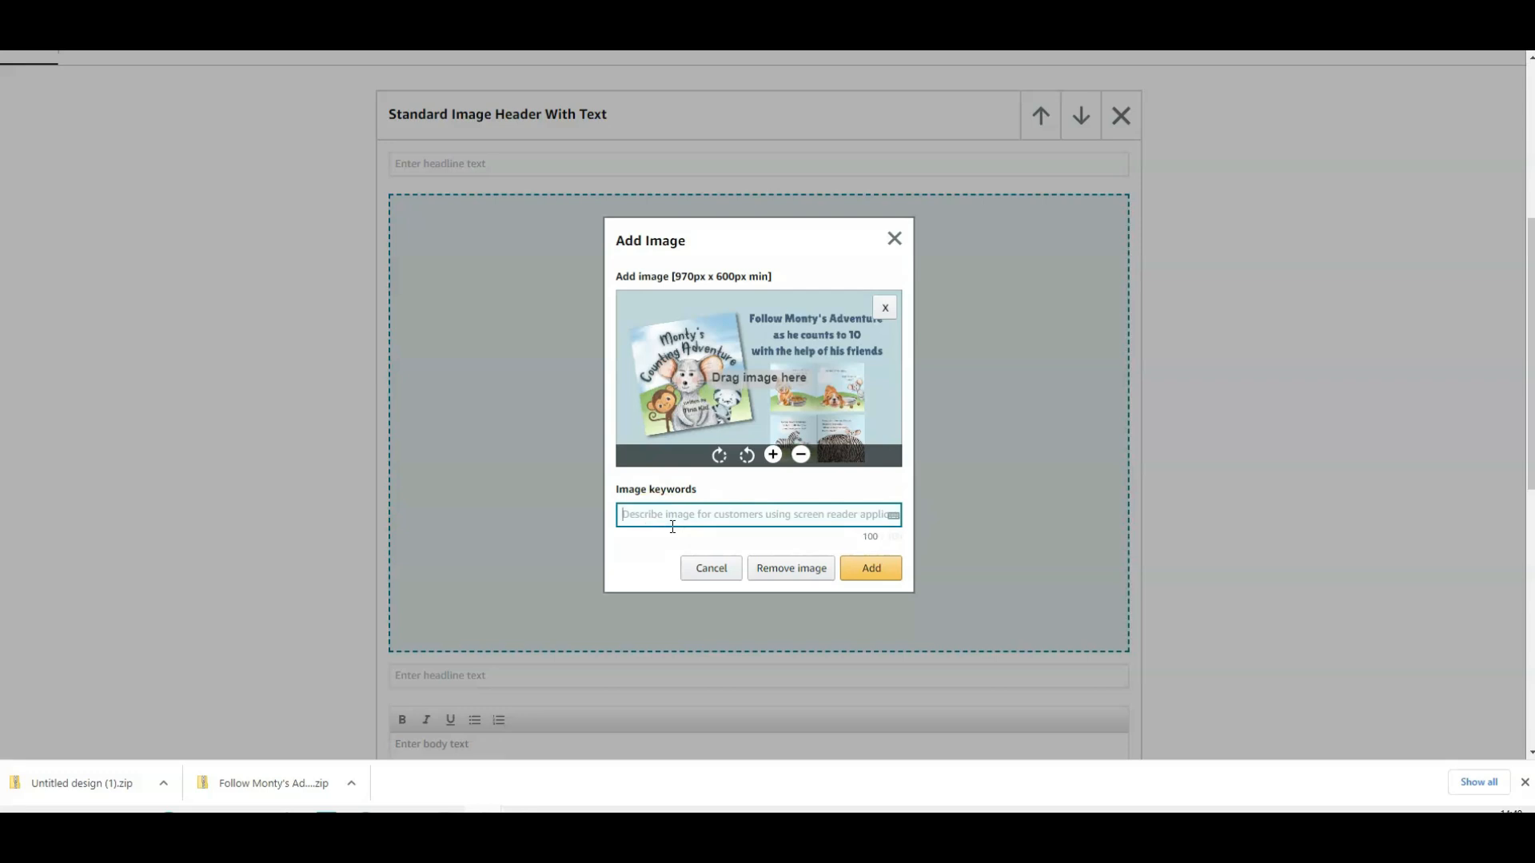
text(C)
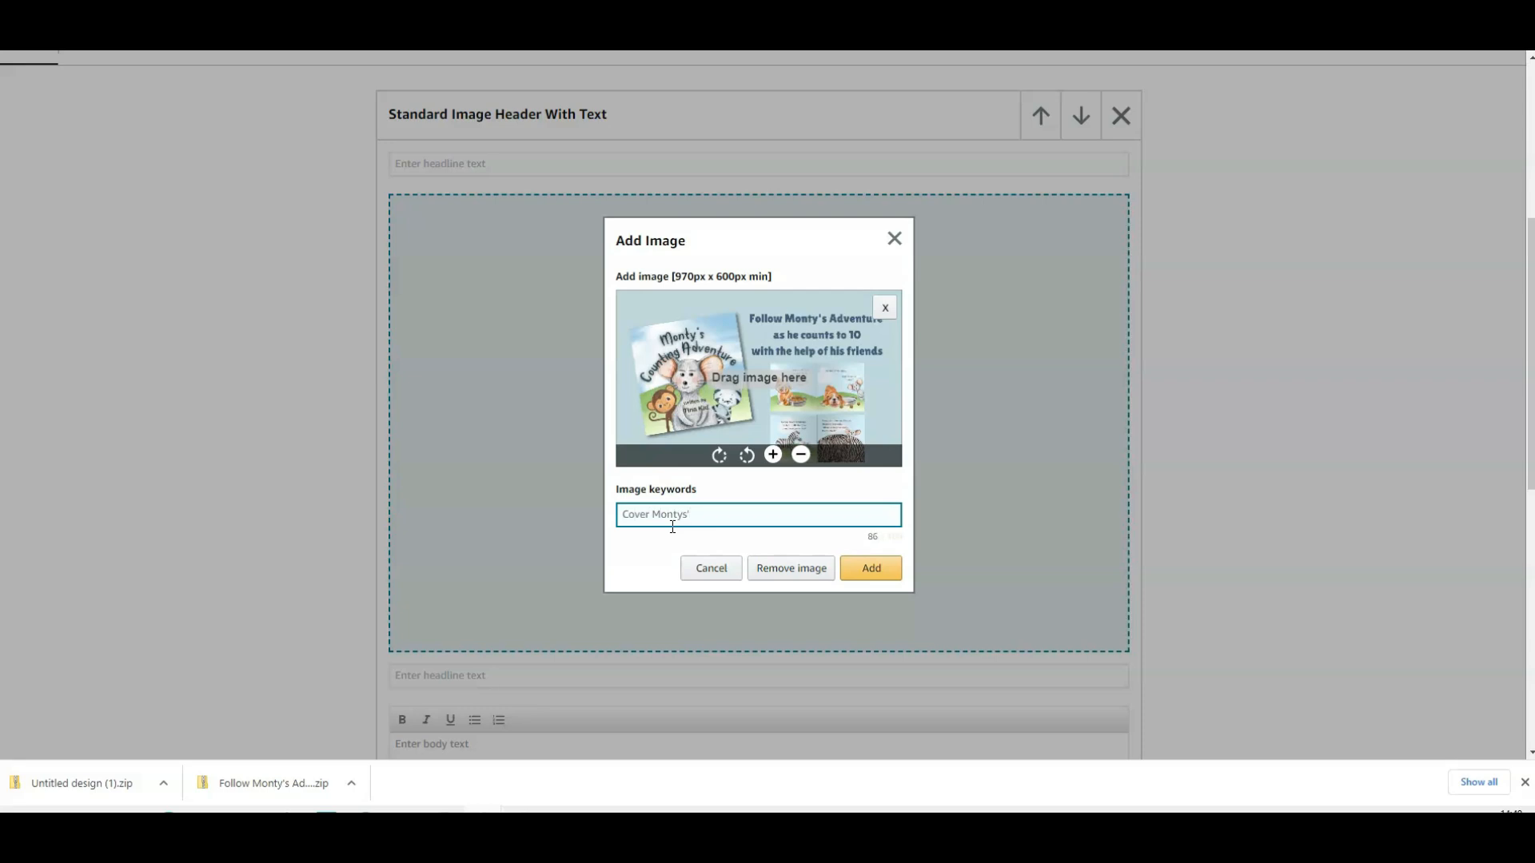
click(869, 568)
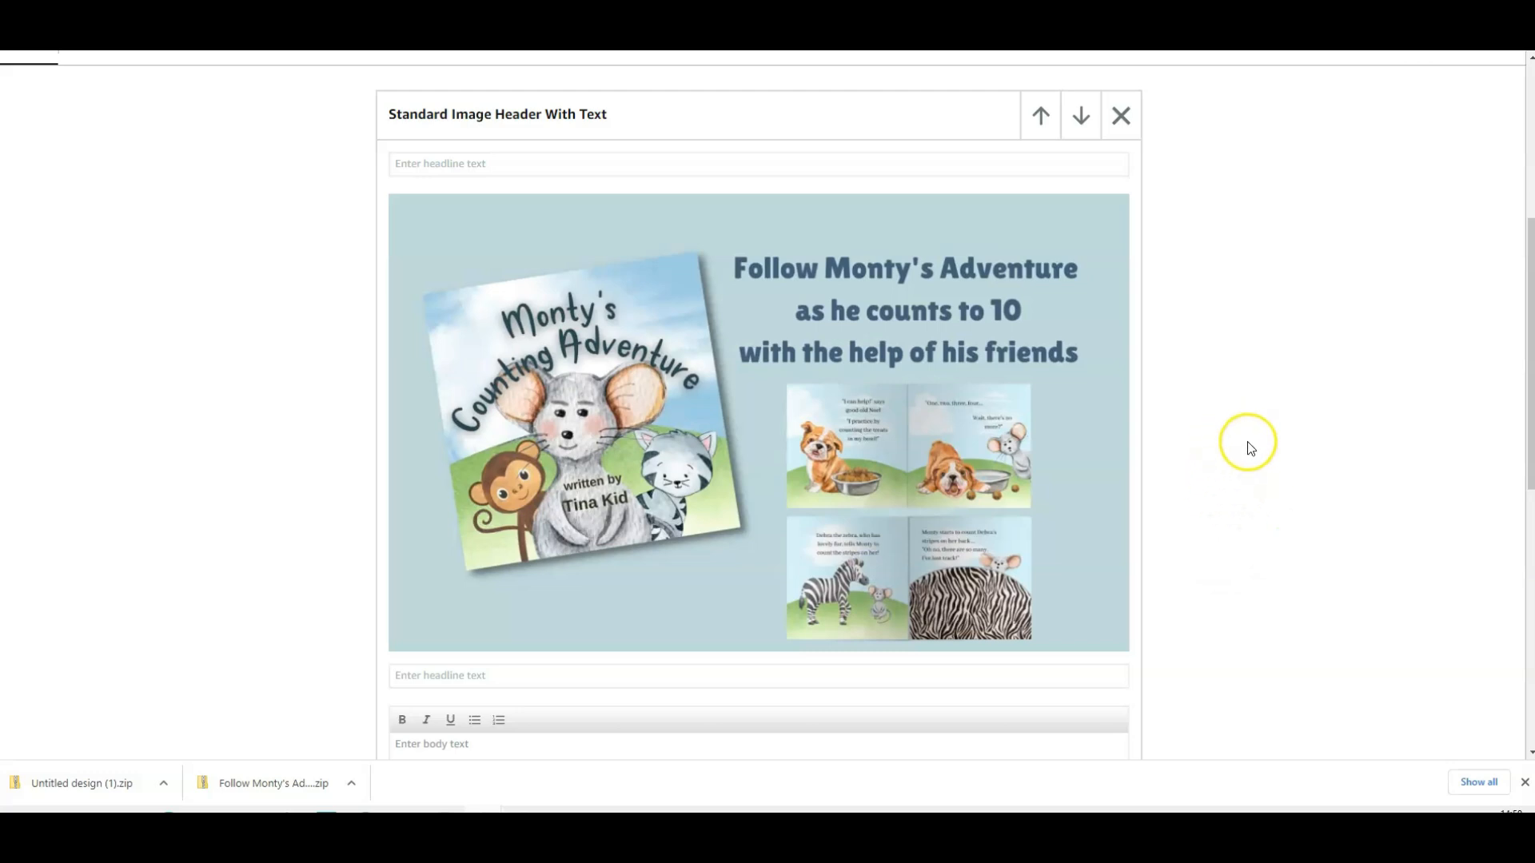
Examine the header module's inserted image and its headline and body text fields
scroll(1261, 411, down, 2)
scroll(1267, 412, up, 2)
scroll(234, 250, down, 4)
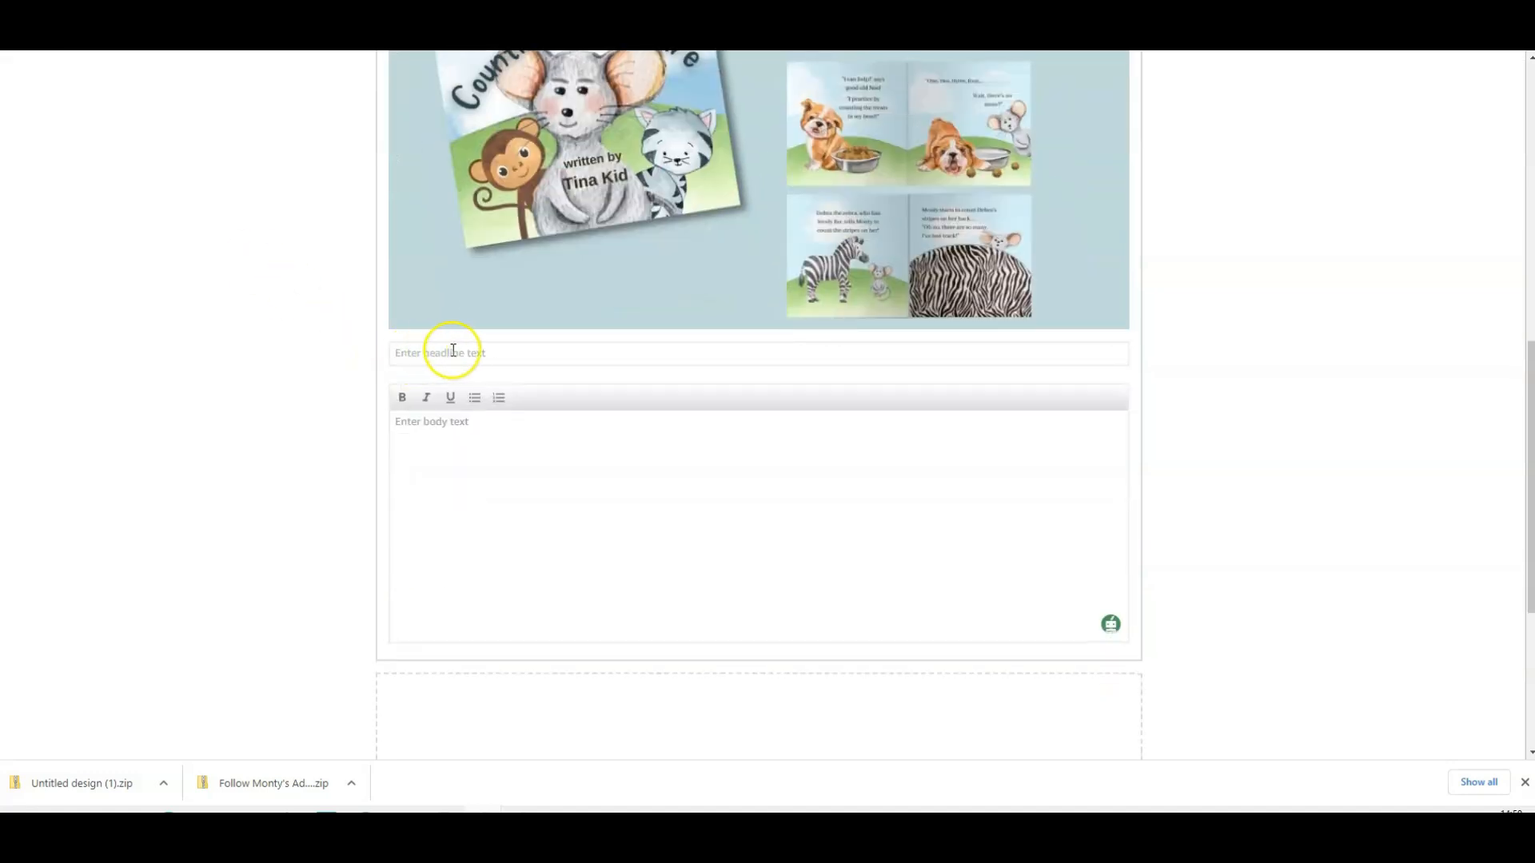
scroll(336, 303, up, 3)
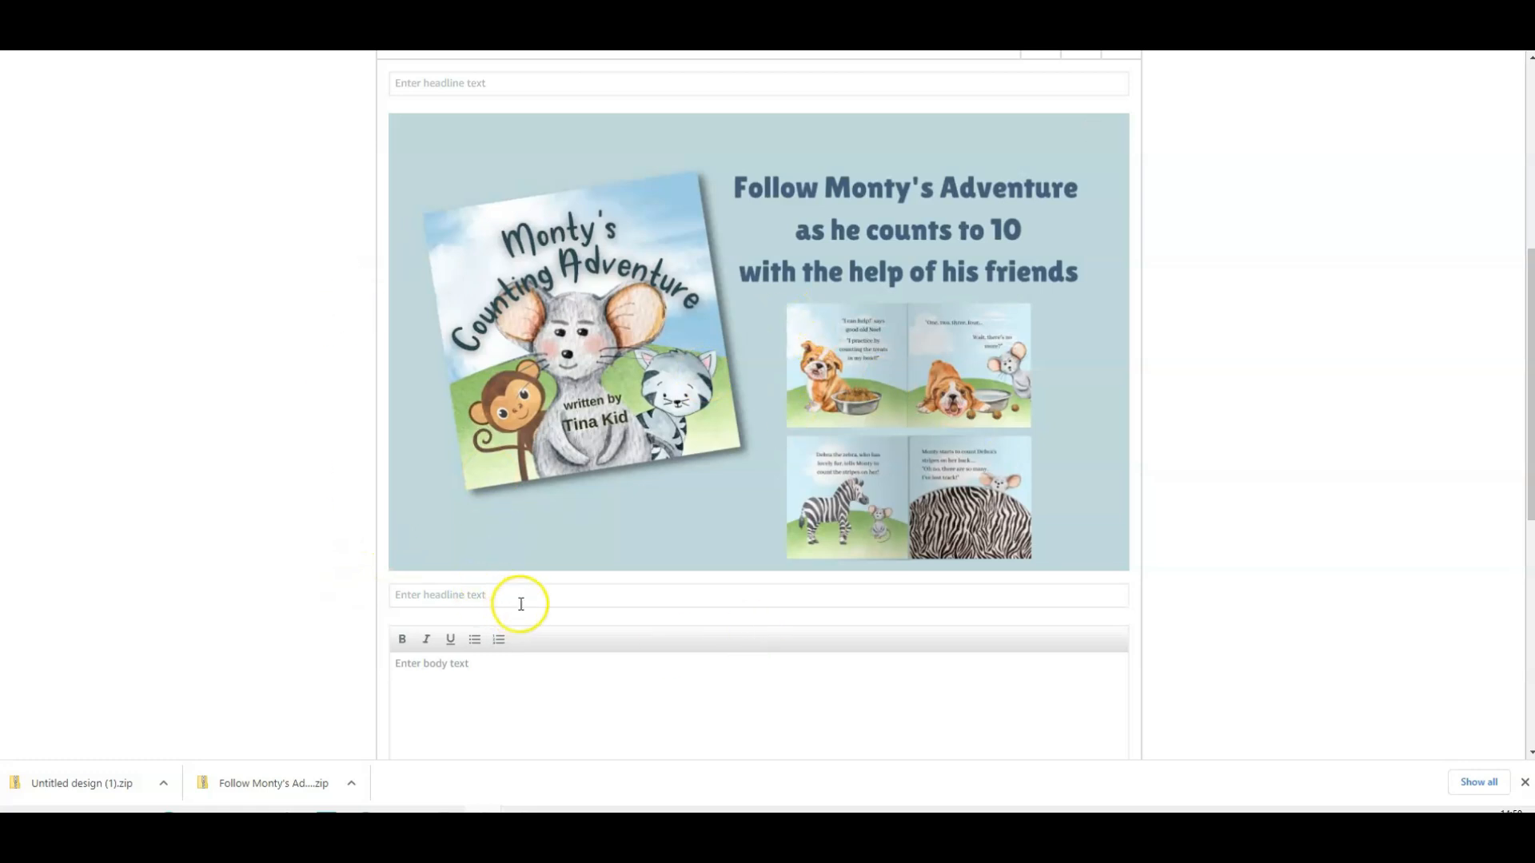
scroll(516, 605, down, 2)
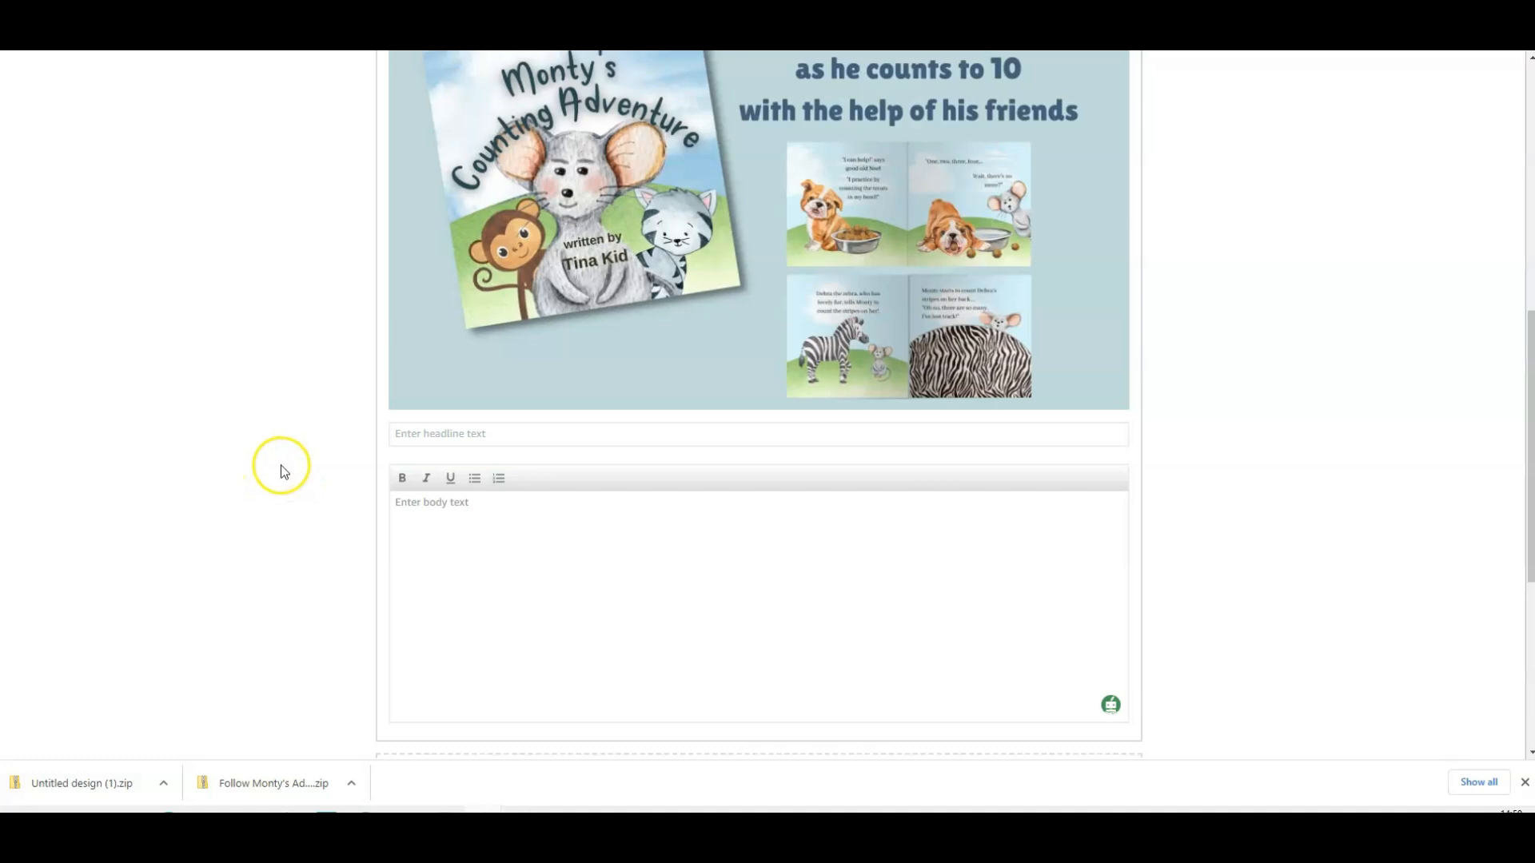
scroll(329, 445, up, 2)
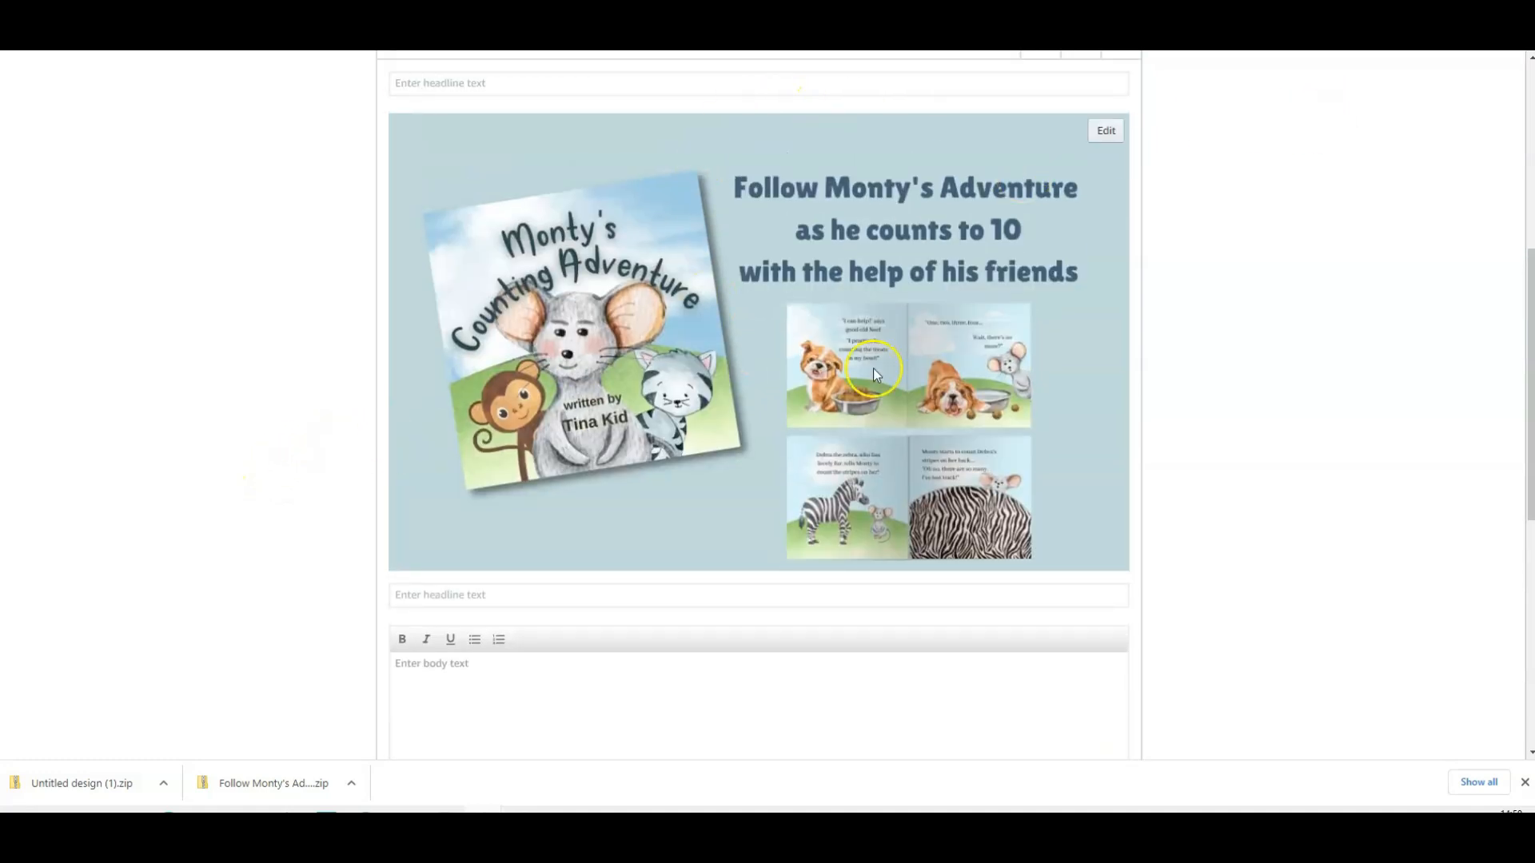
mouse_move(737, 325)
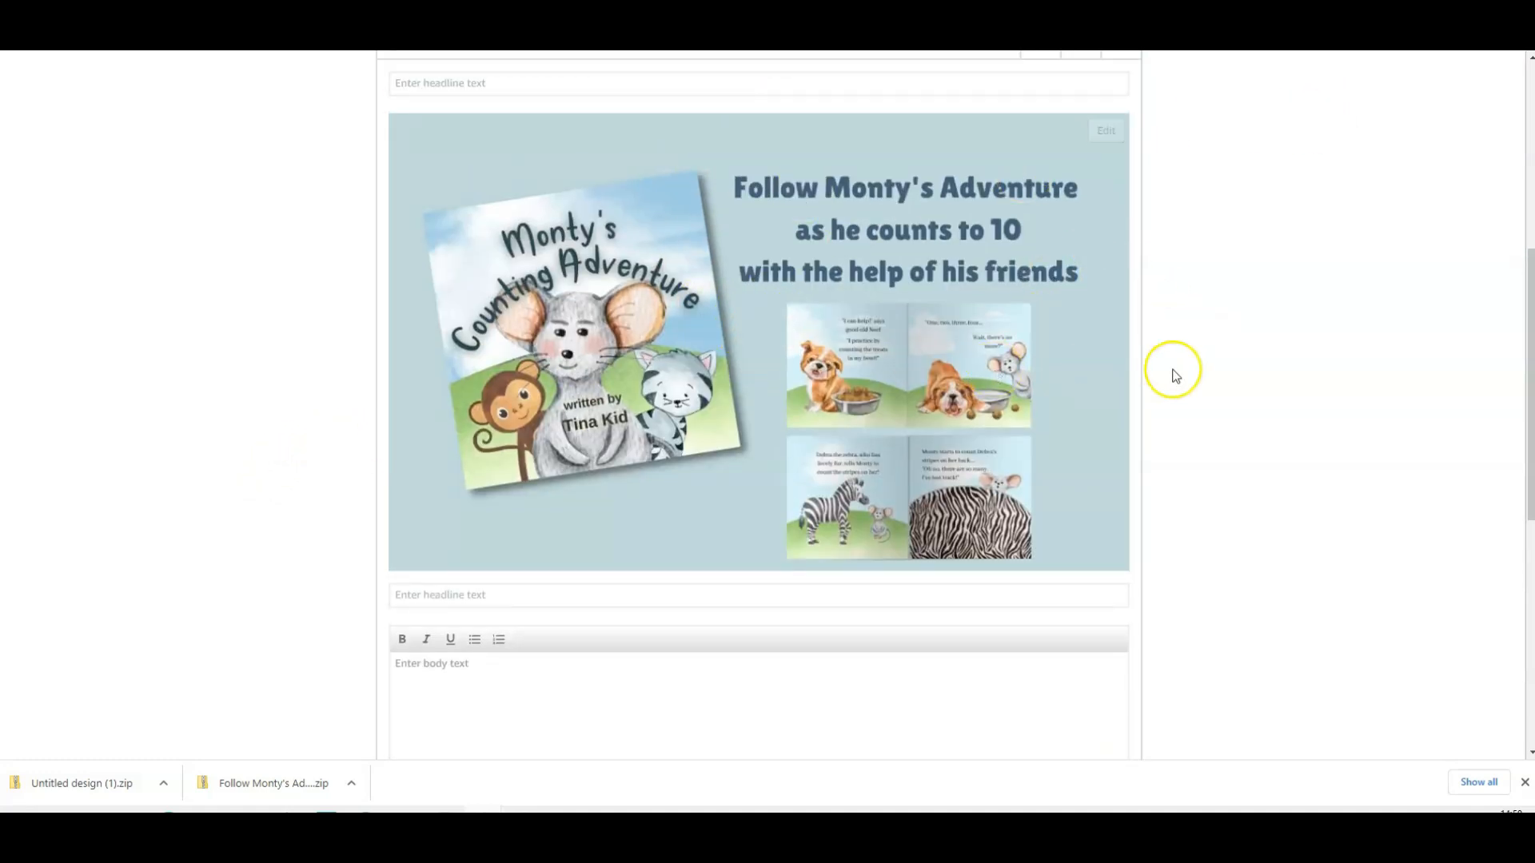
Add a second Standard Image Header With Text module below the first one
scroll(1275, 405, down, 4)
scroll(1274, 404, up, 2)
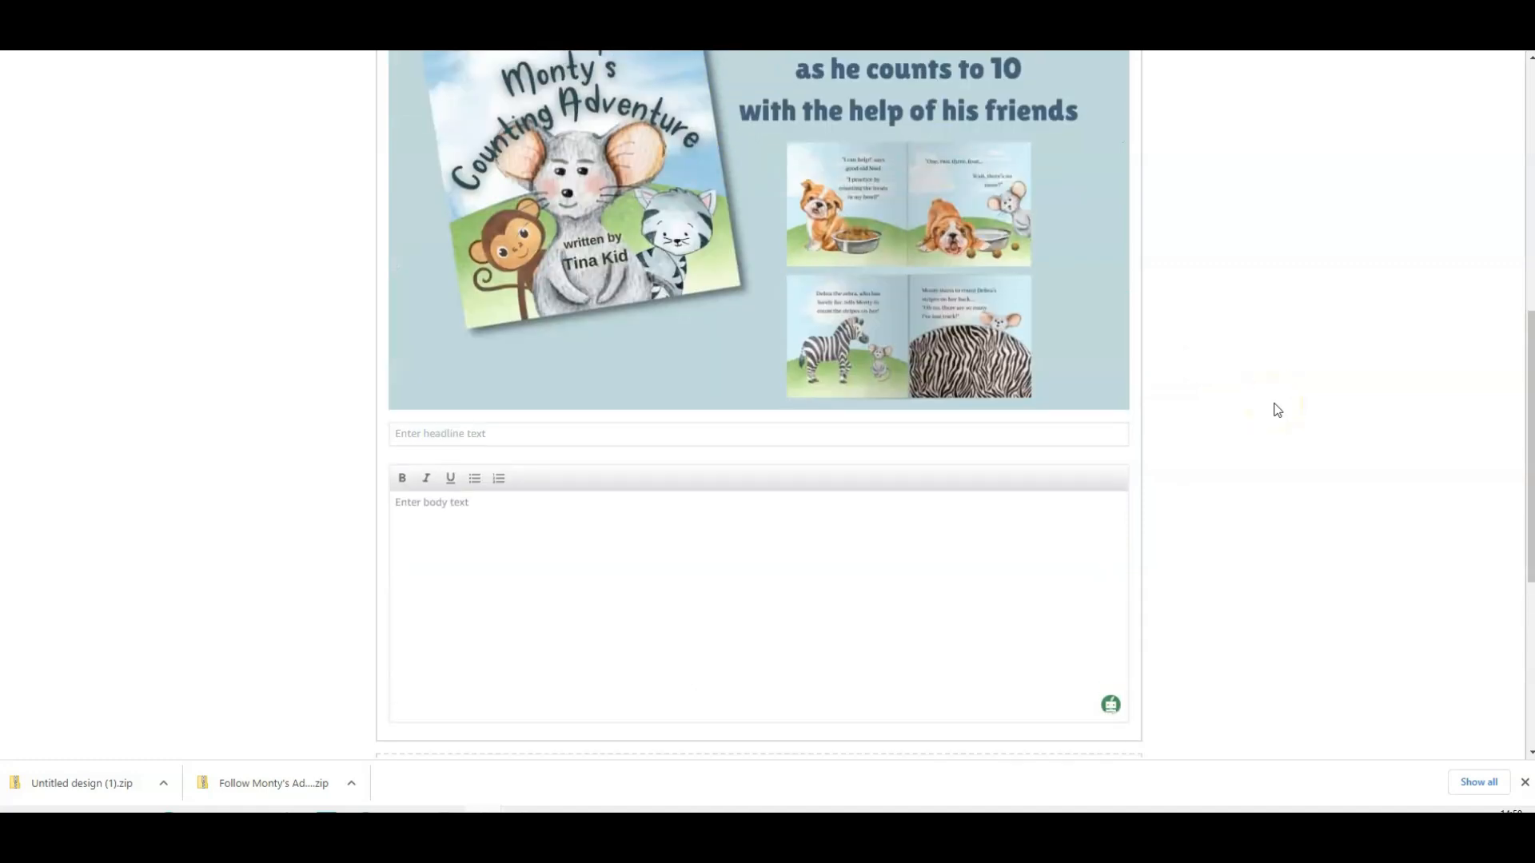
scroll(1277, 409, down, 4)
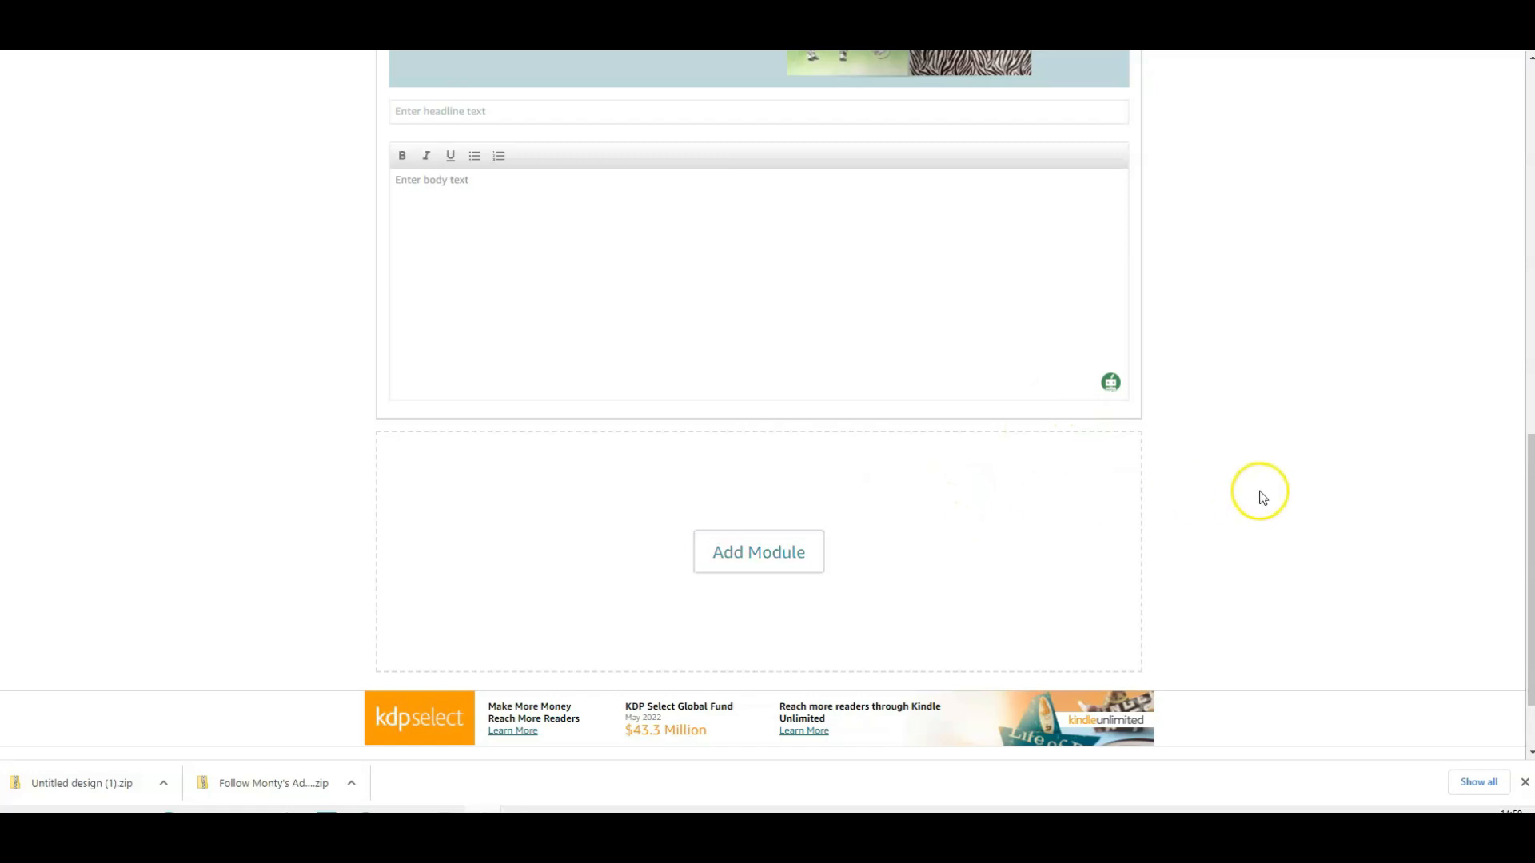
scroll(832, 448, down, 1)
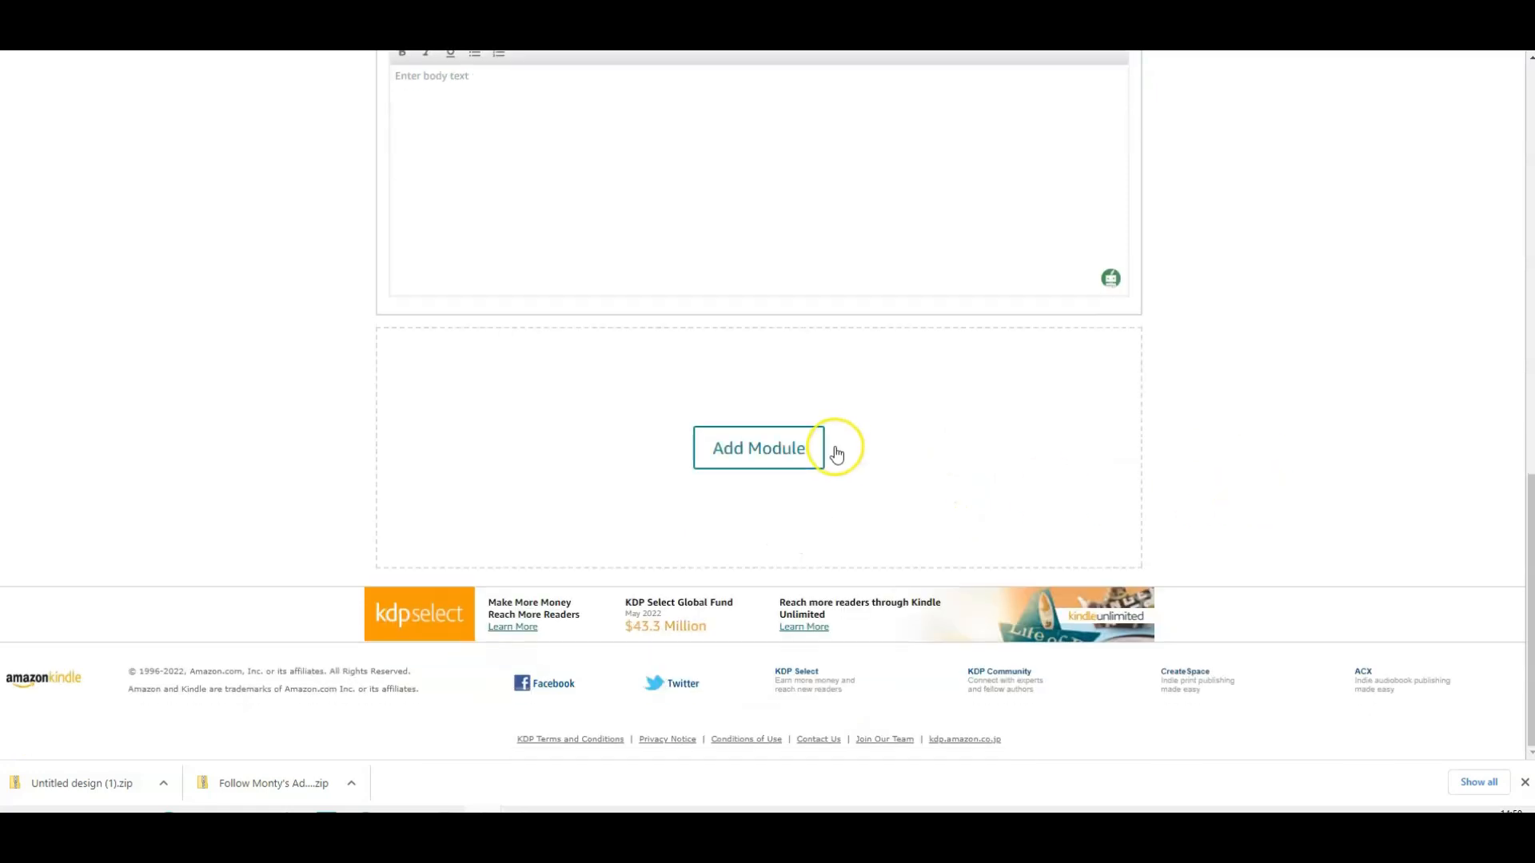
click(758, 462)
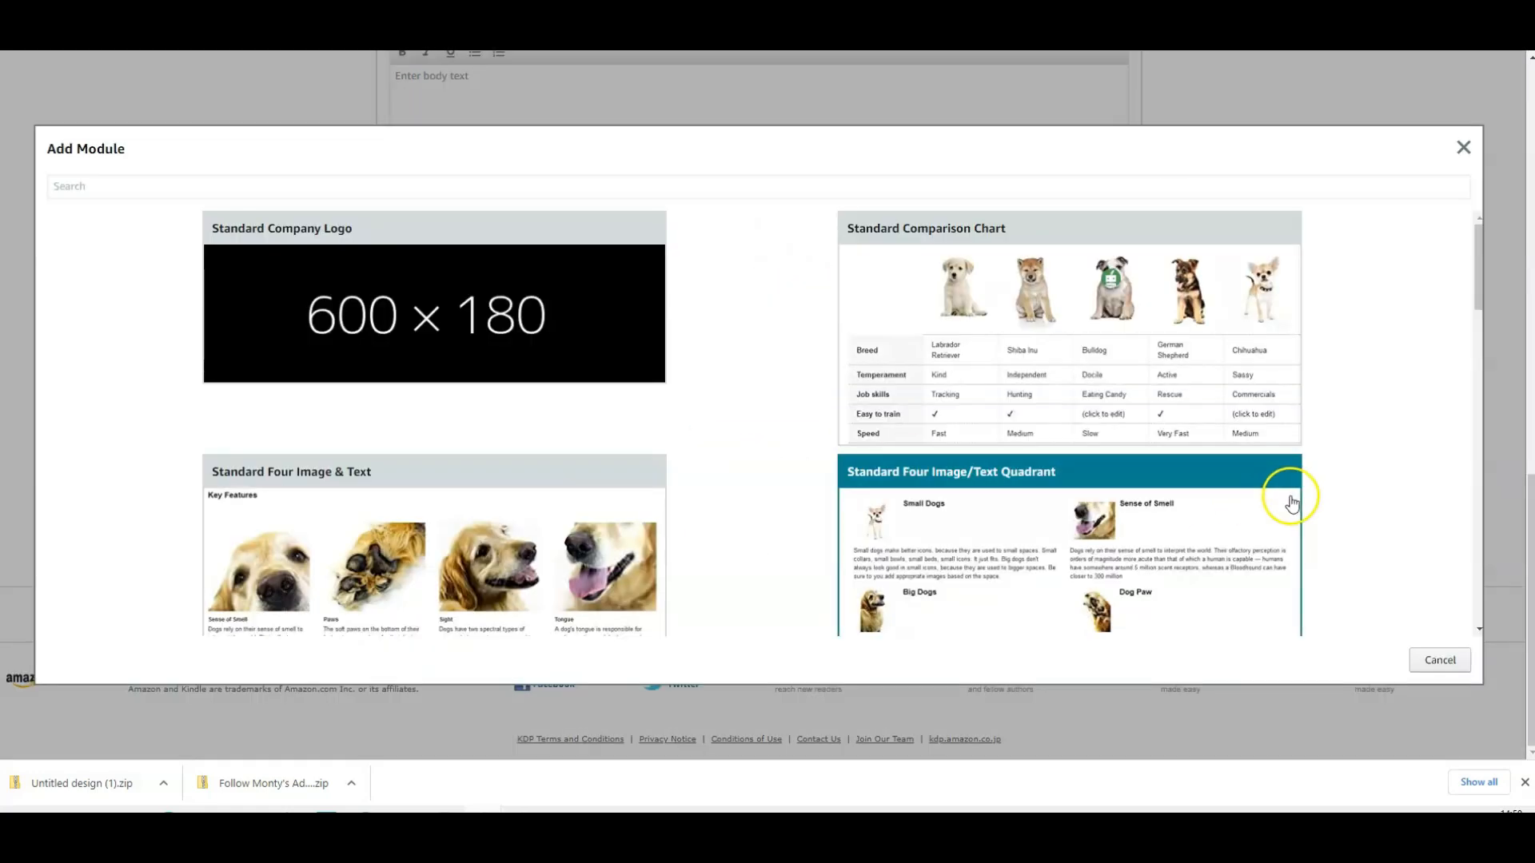
scroll(714, 399, down, 8)
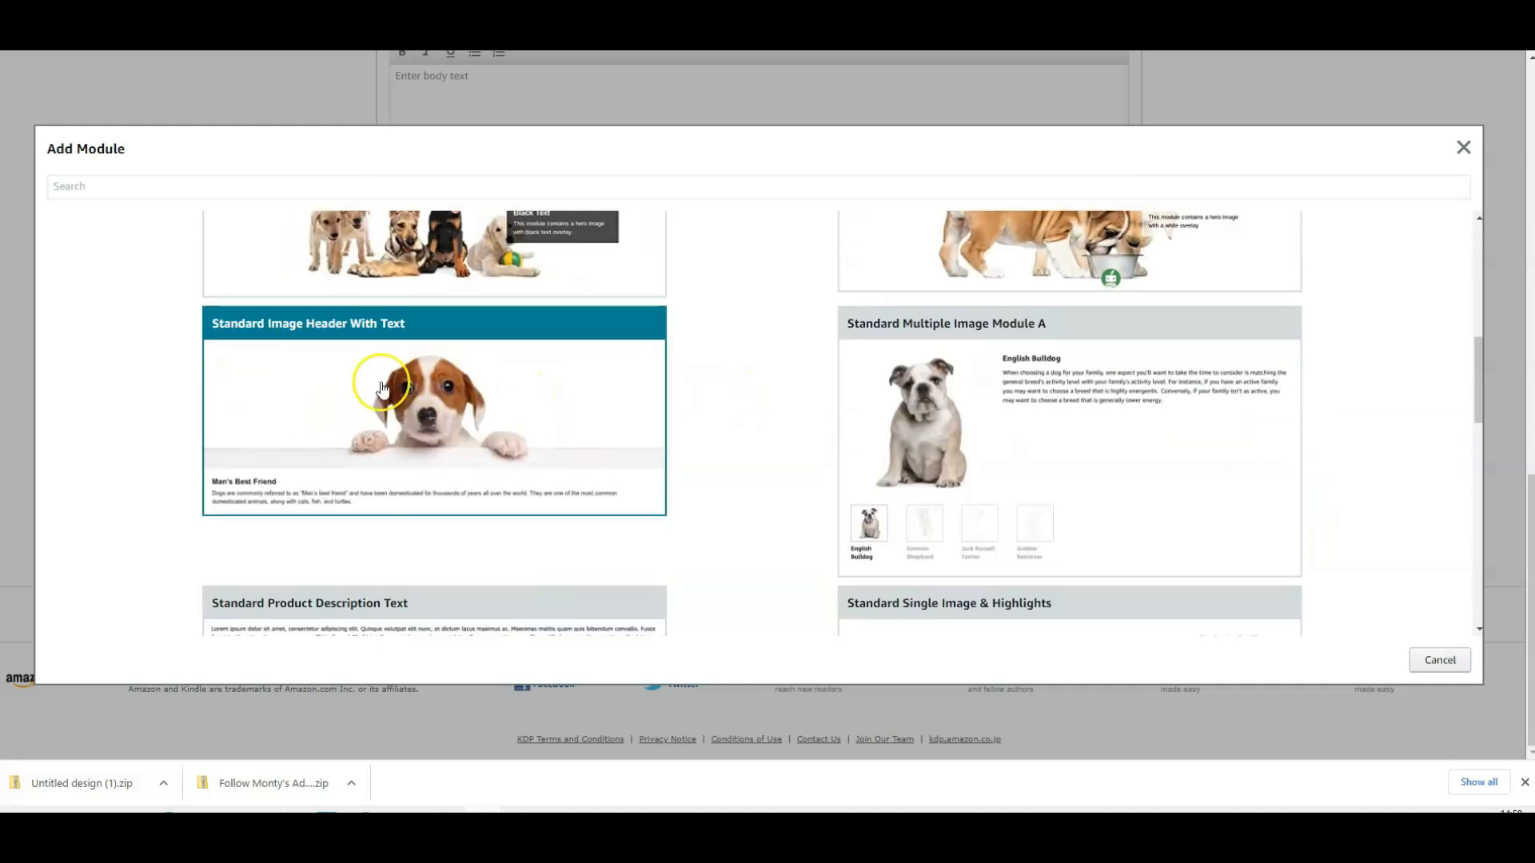
click(409, 429)
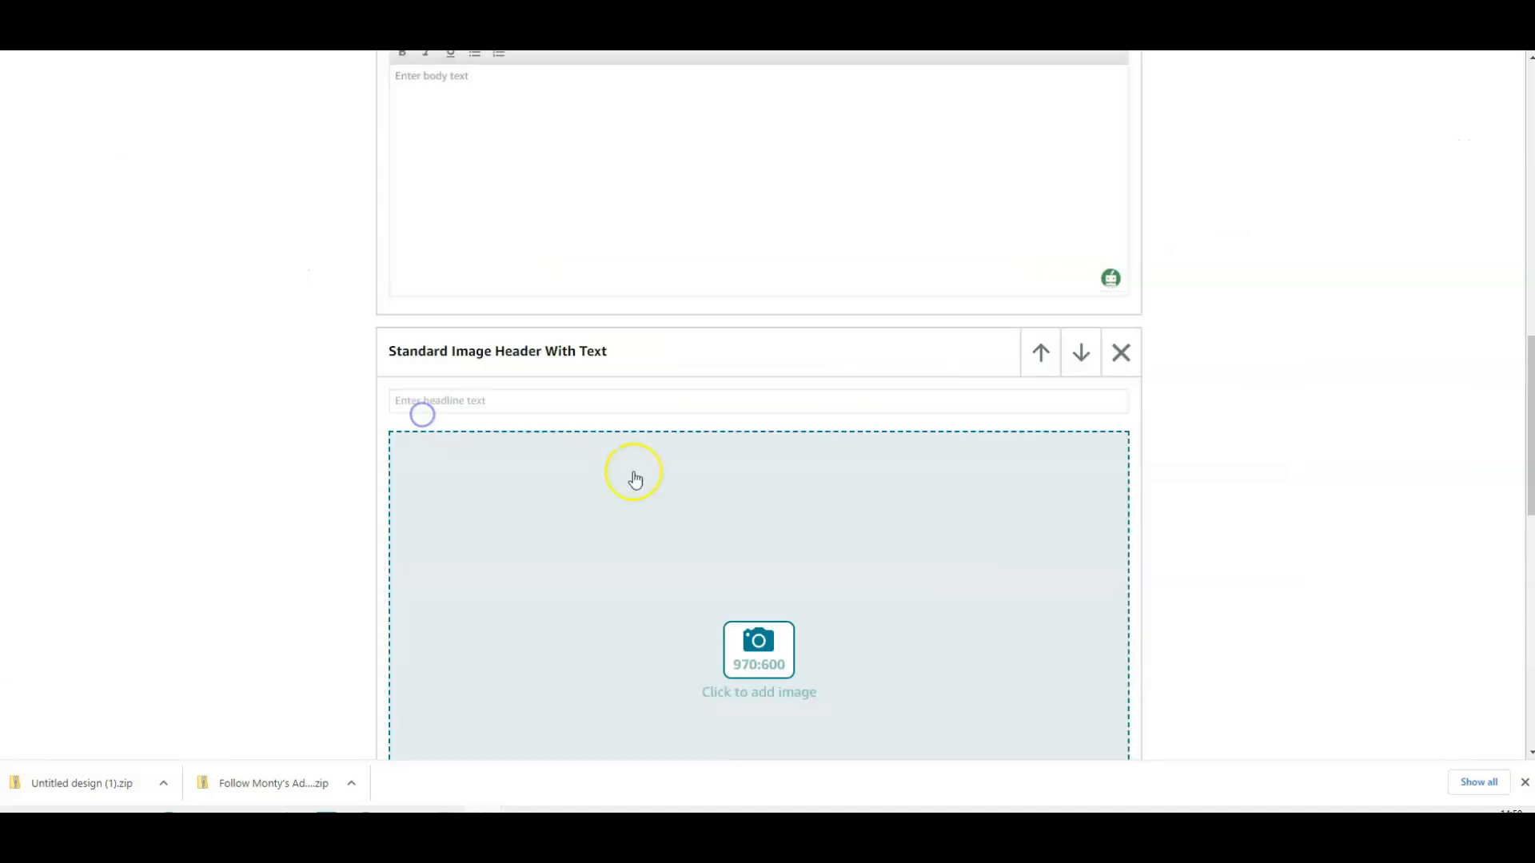
Insert 2.png from the Desktop as the second header module's image, with the image keywords "Book description"
scroll(1340, 572, down, 3)
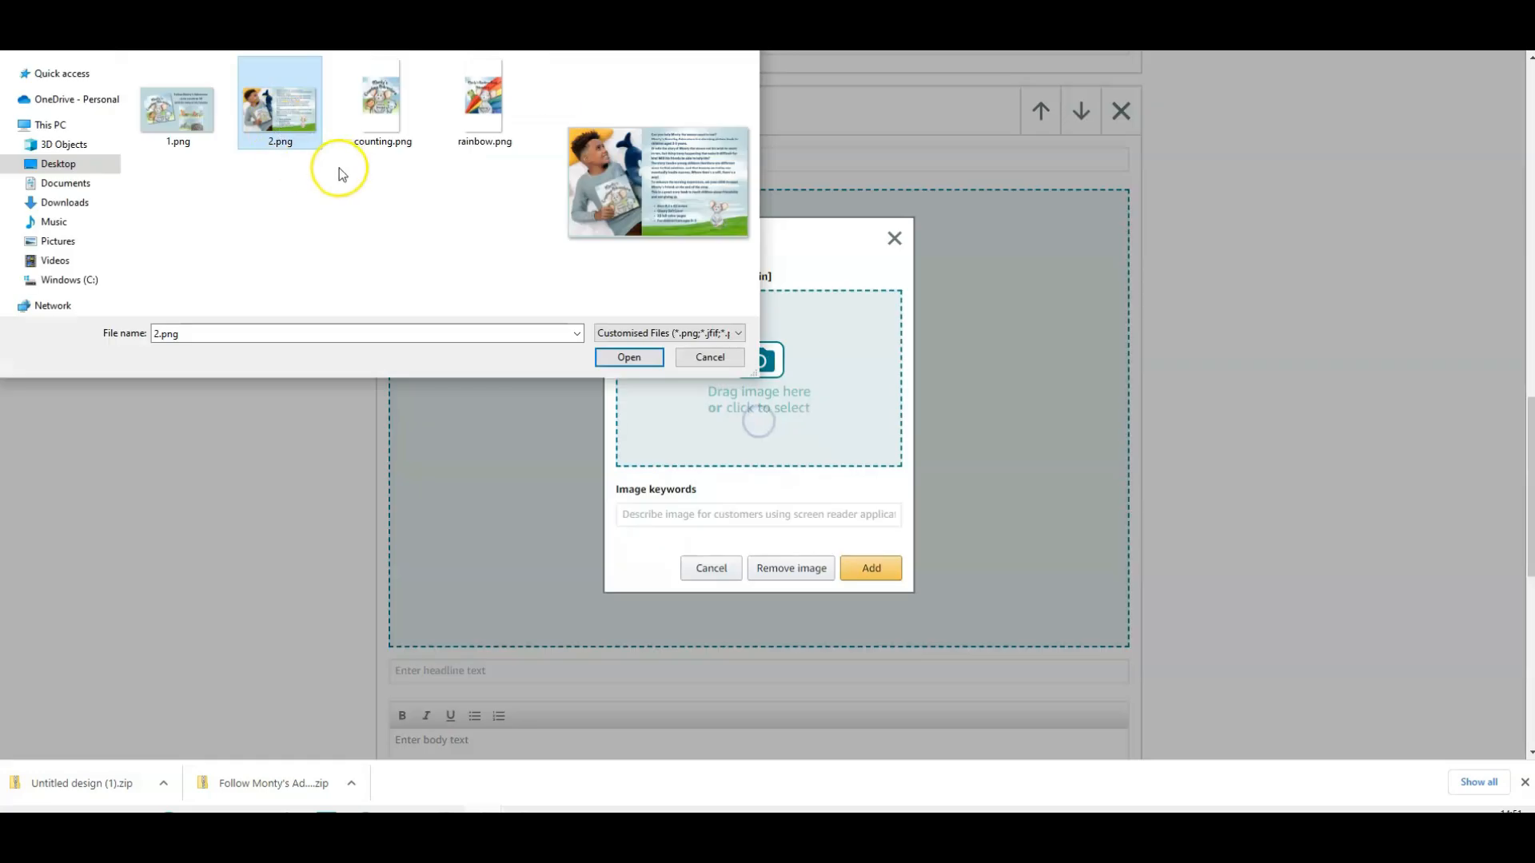
click(628, 357)
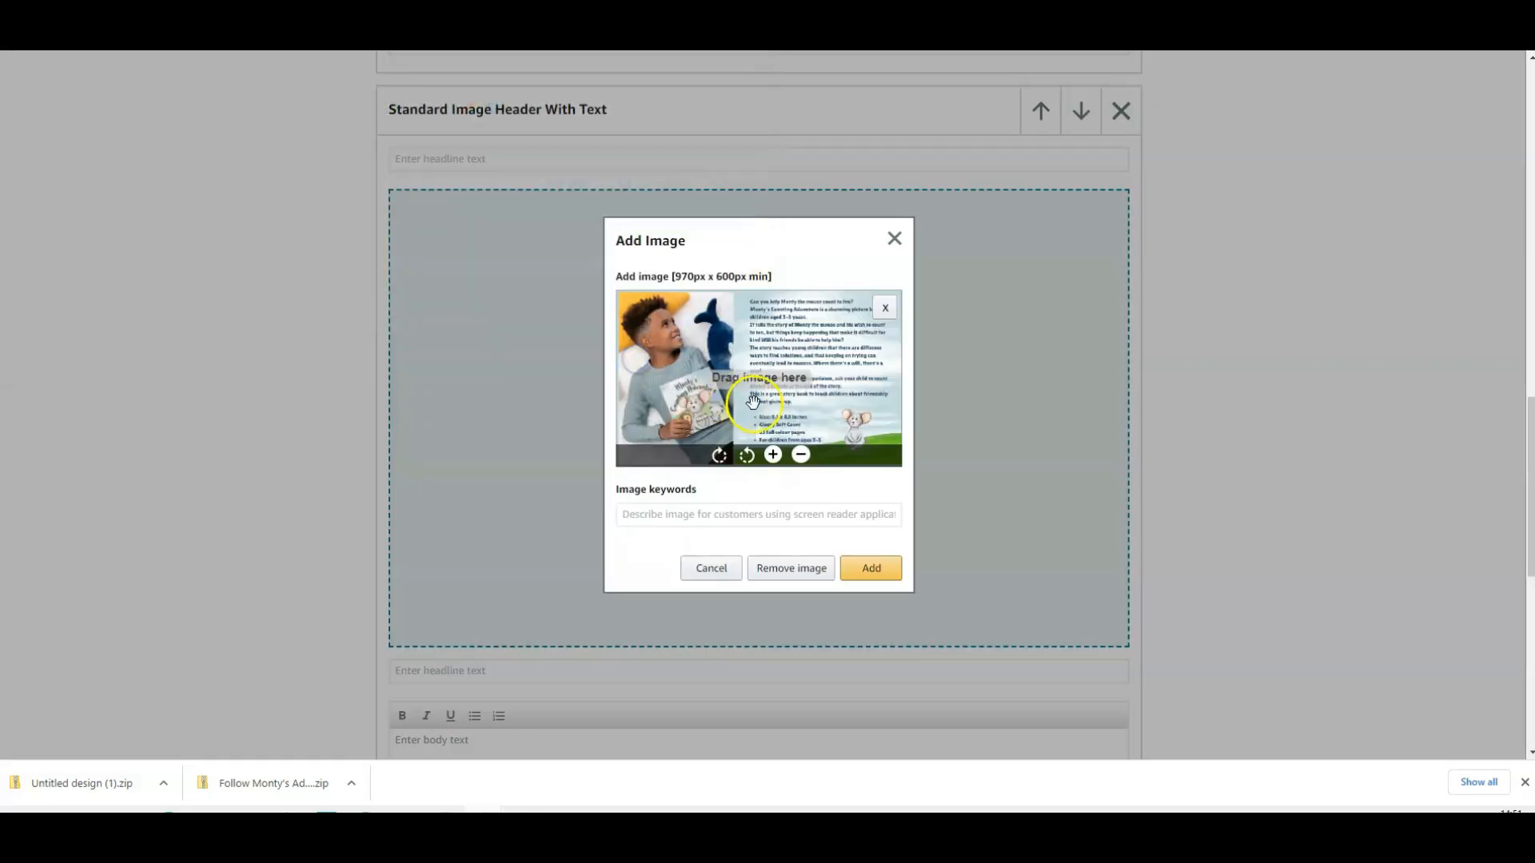
click(652, 515)
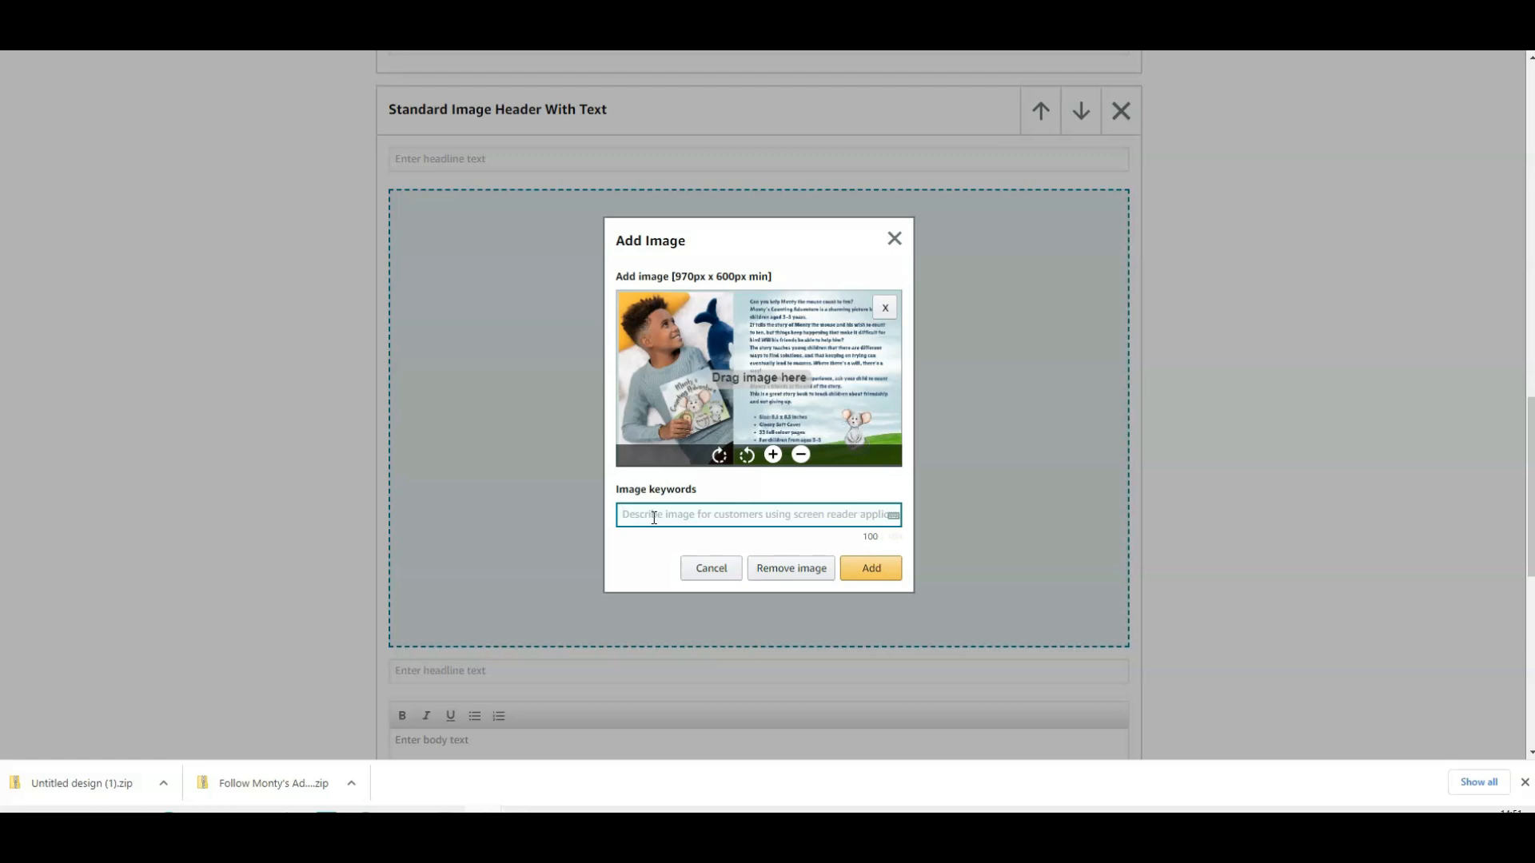
text(Book d)
text(escription)
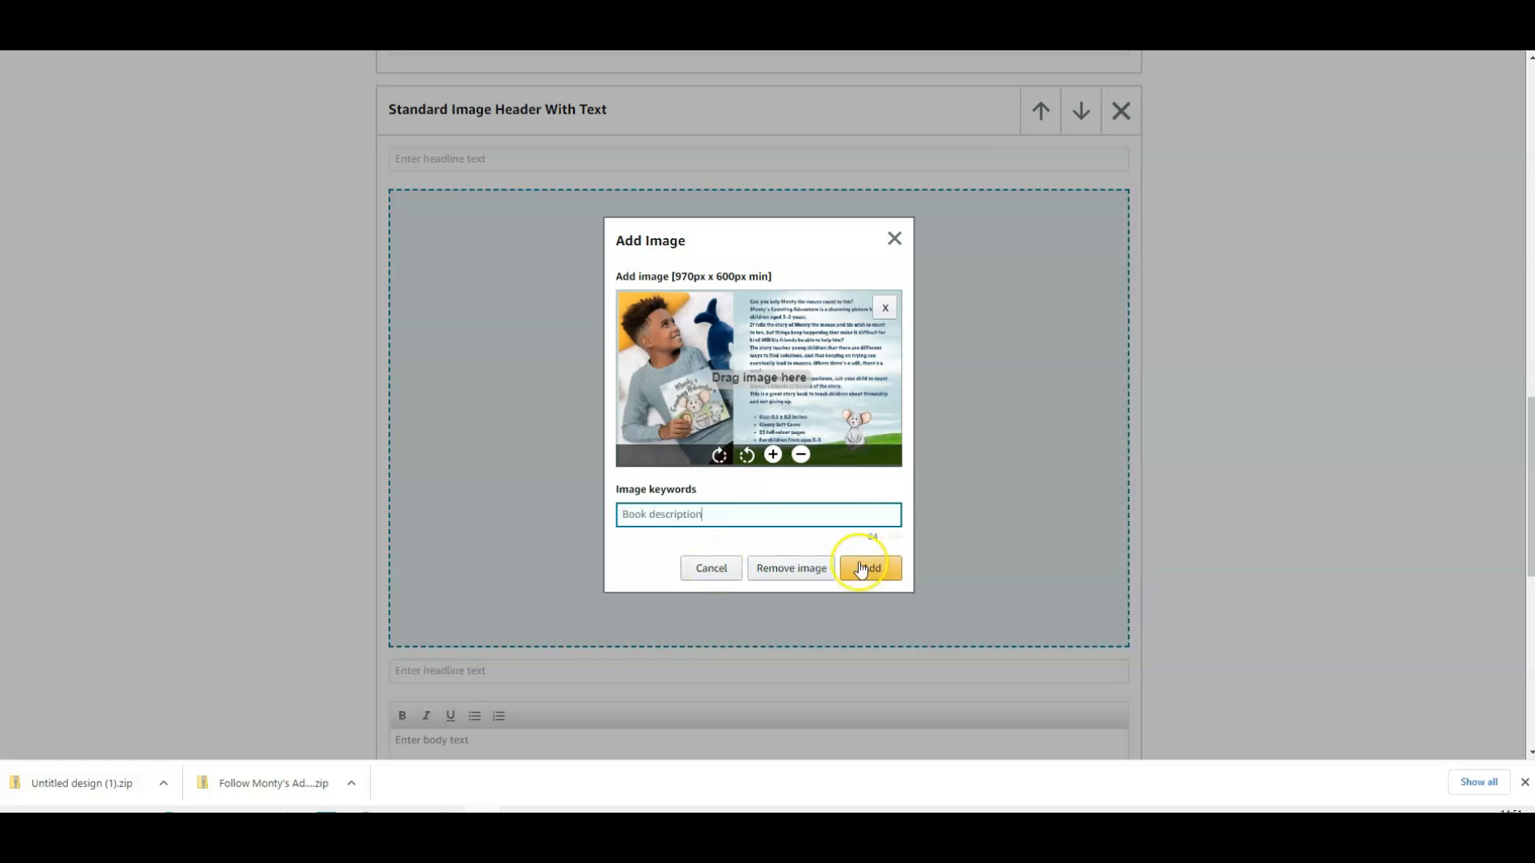
click(865, 571)
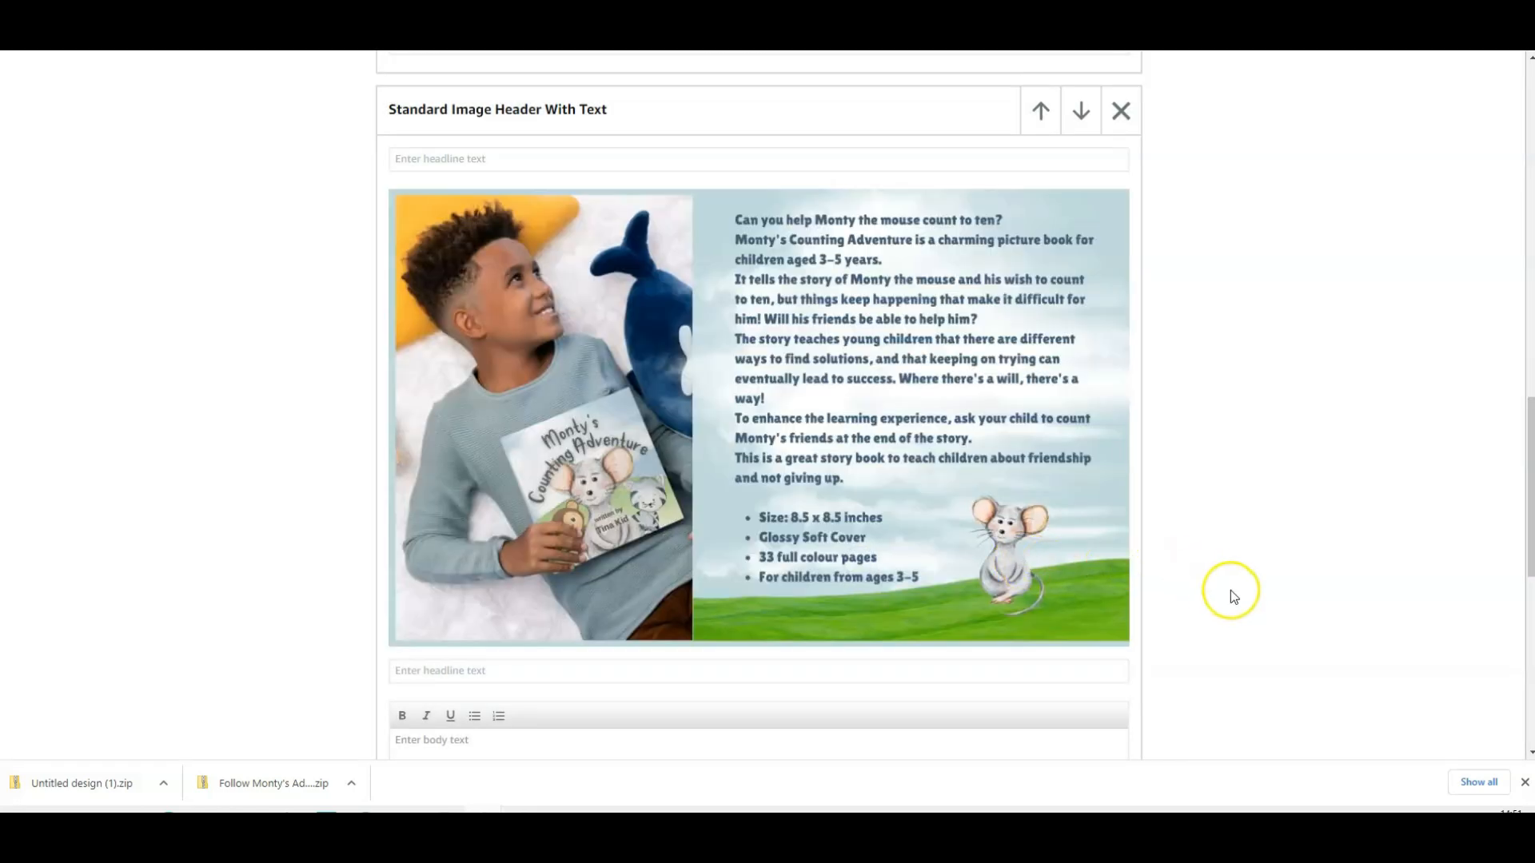
Preview the A+ content in the desktop layout and examine both header images
scroll(1230, 590, up, 10)
scroll(1236, 593, up, 4)
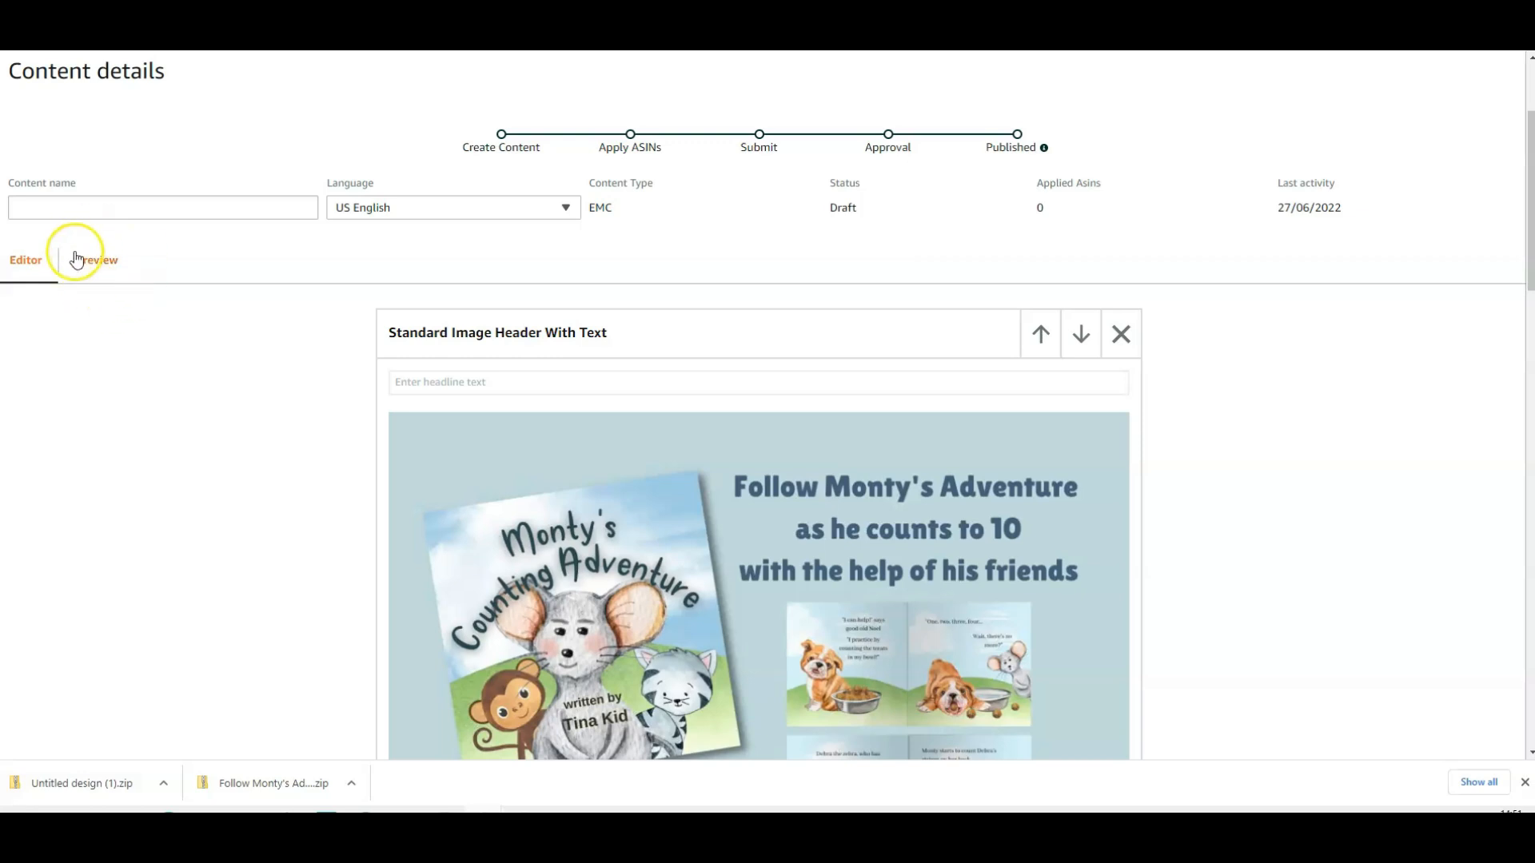
click(105, 276)
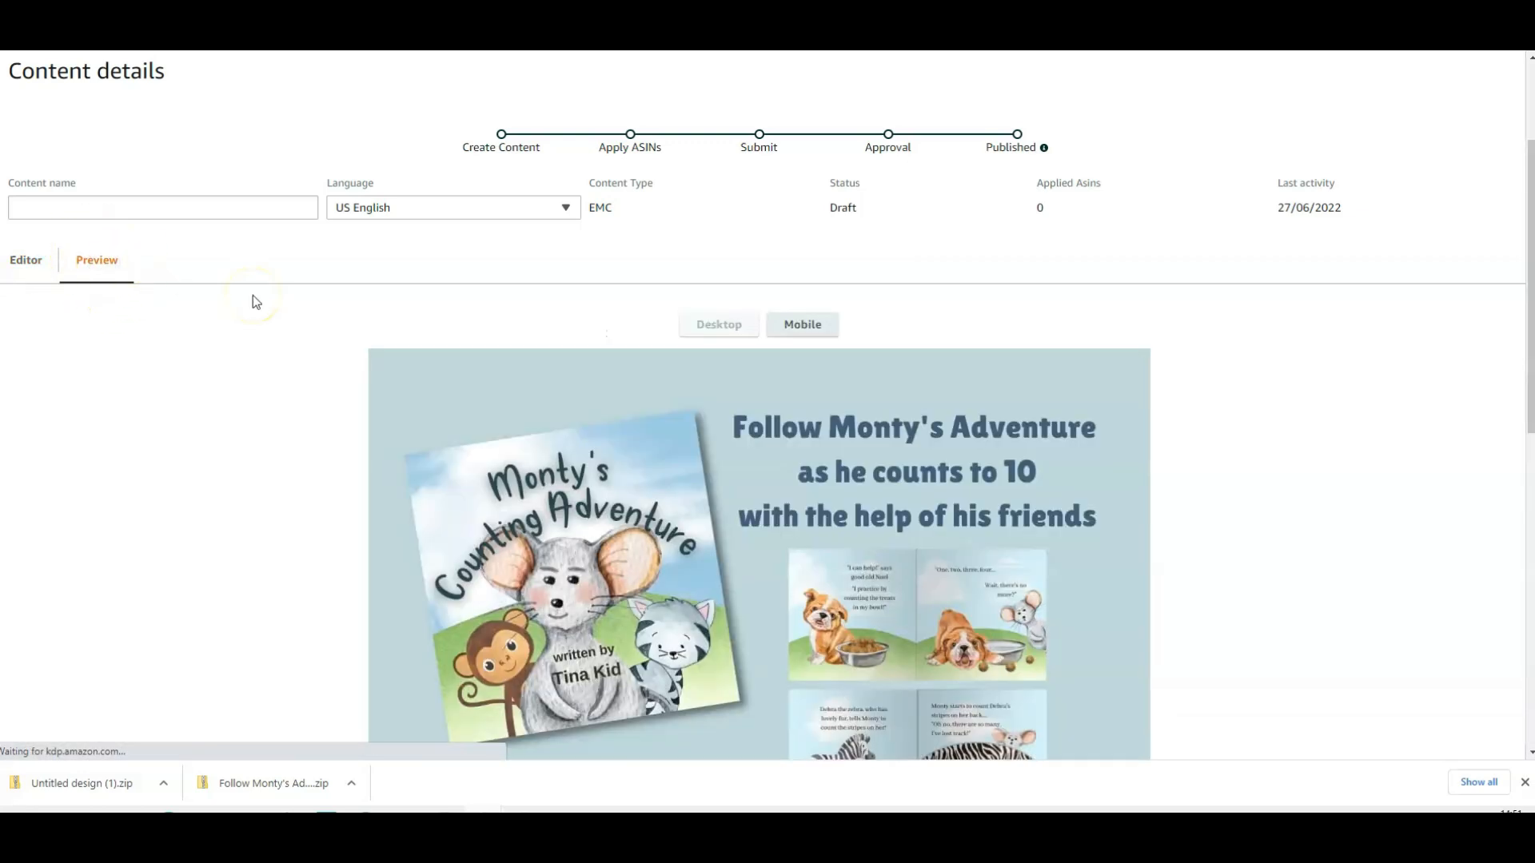
scroll(191, 368, down, 7)
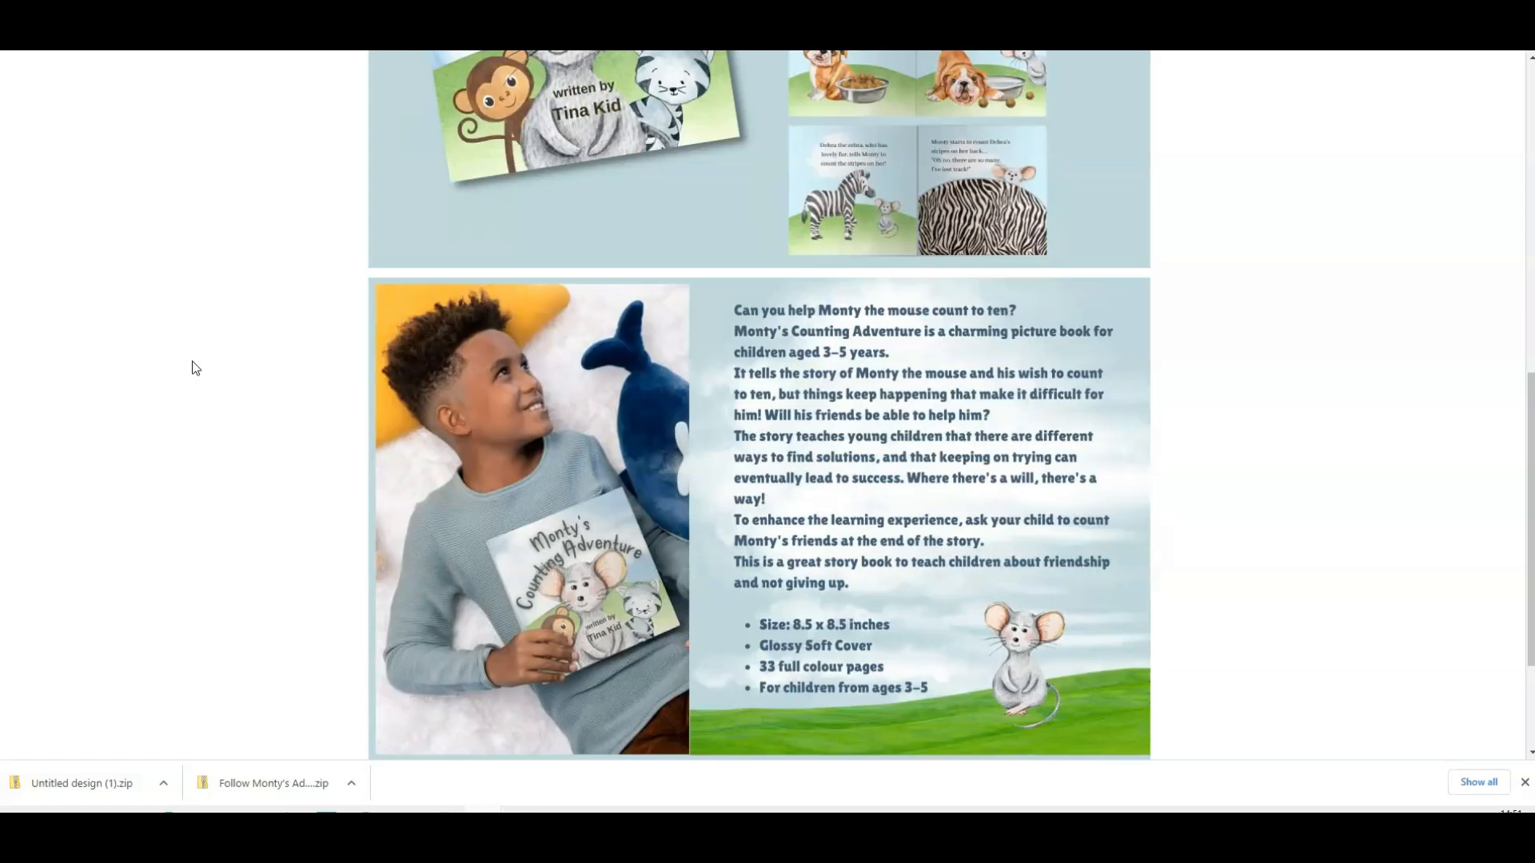
scroll(193, 362, down, 3)
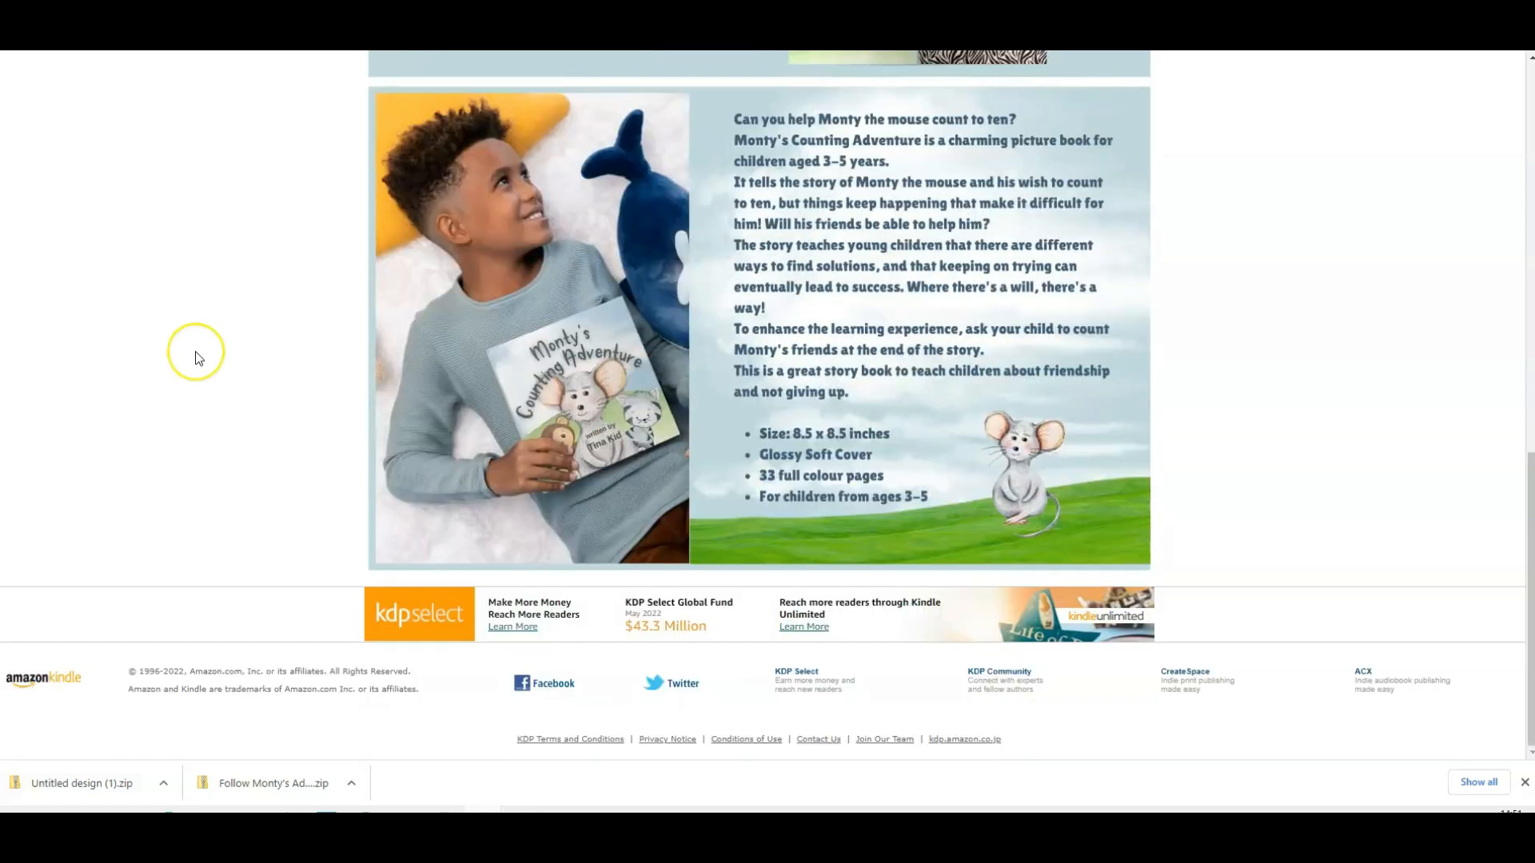
scroll(196, 353, up, 2)
scroll(197, 361, up, 4)
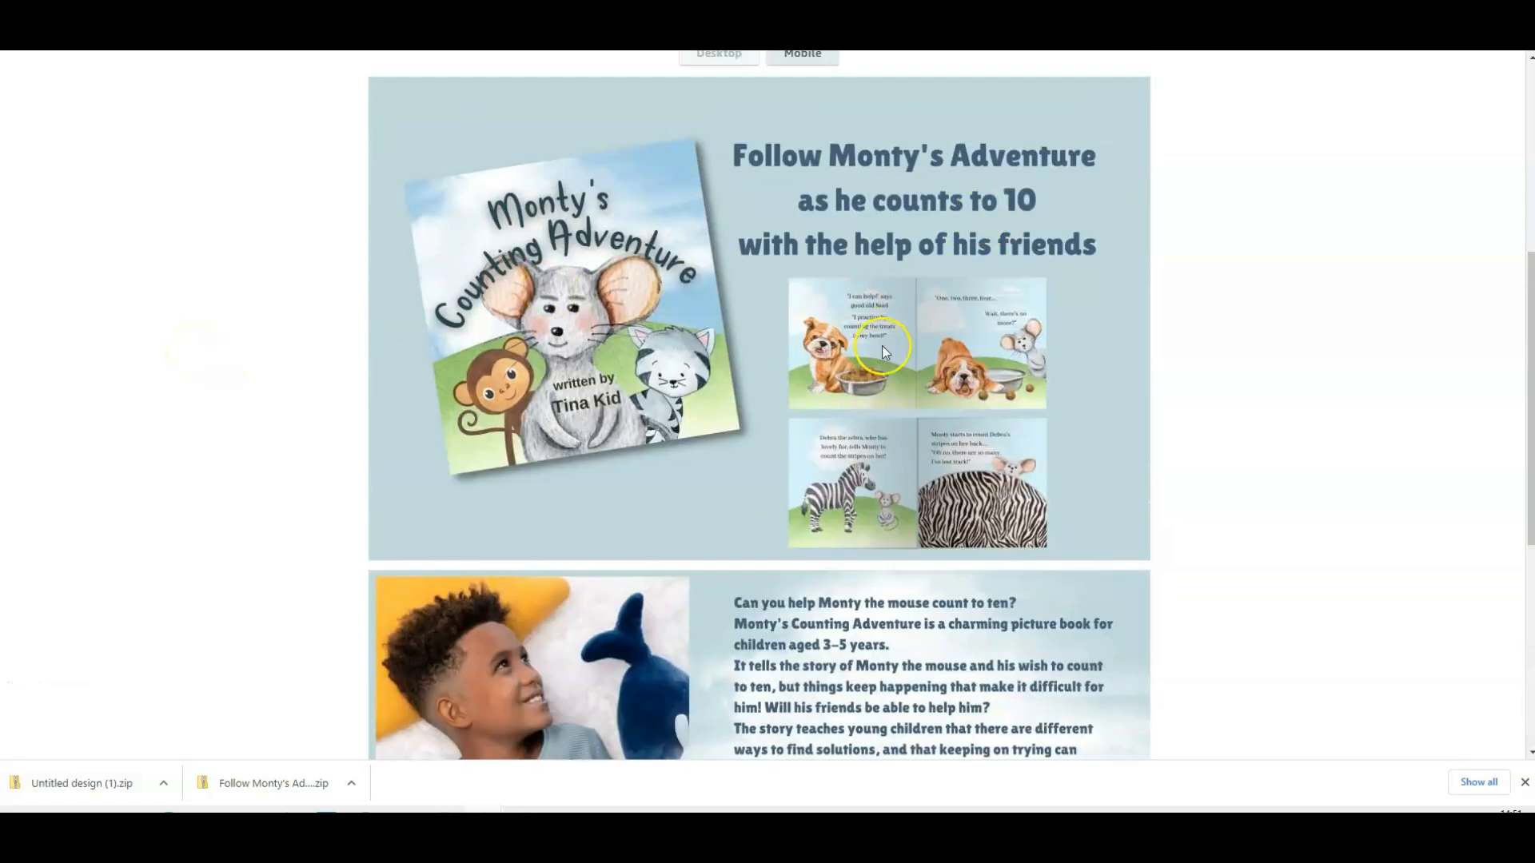
scroll(1192, 504, down, 3)
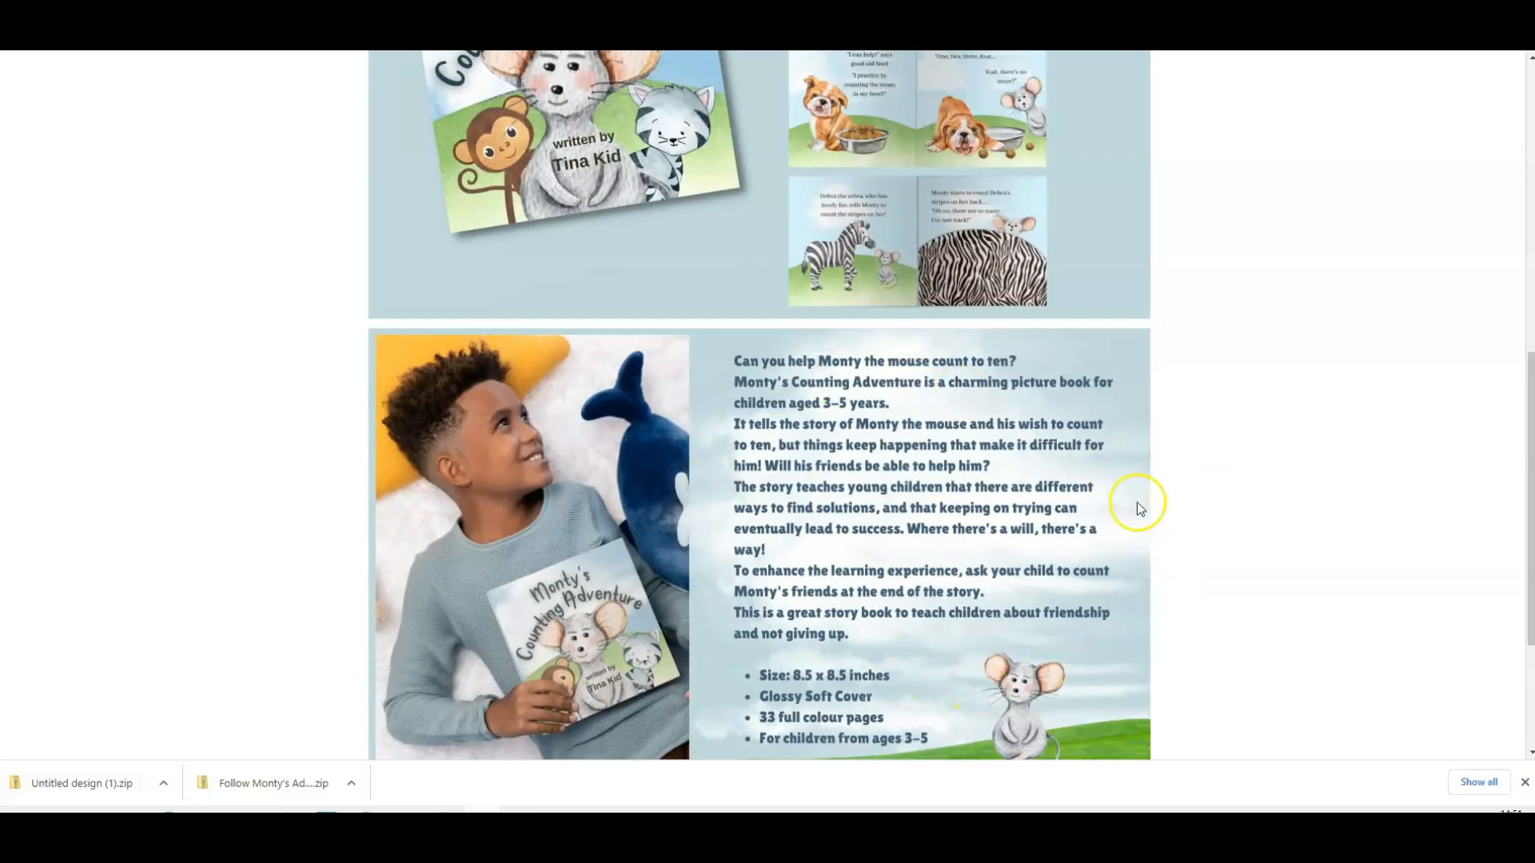
scroll(1288, 544, down, 1)
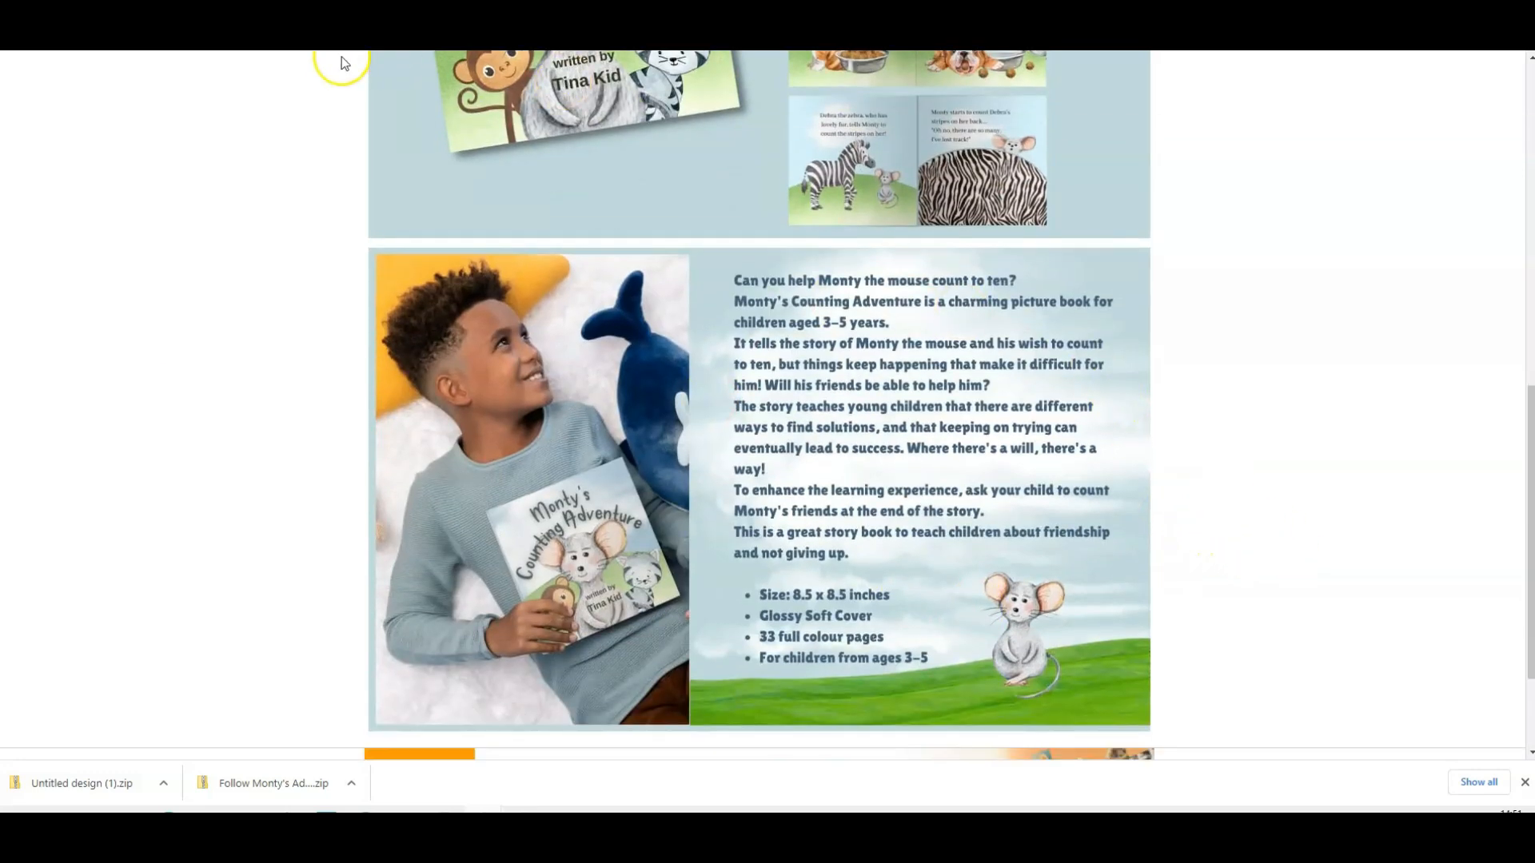
scroll(257, 224, up, 1)
scroll(268, 331, up, 3)
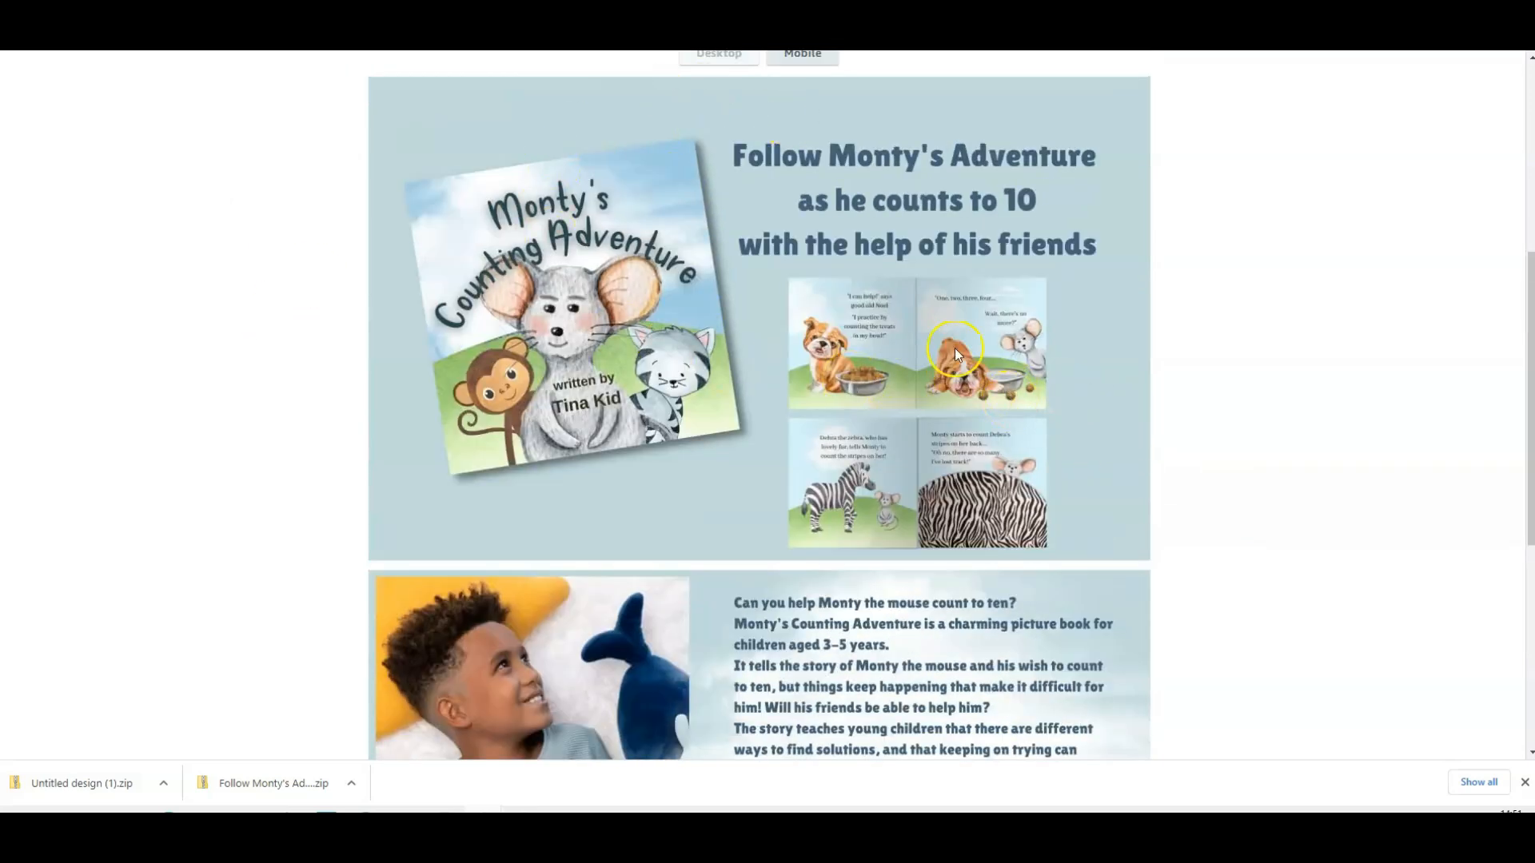
scroll(301, 206, up, 3)
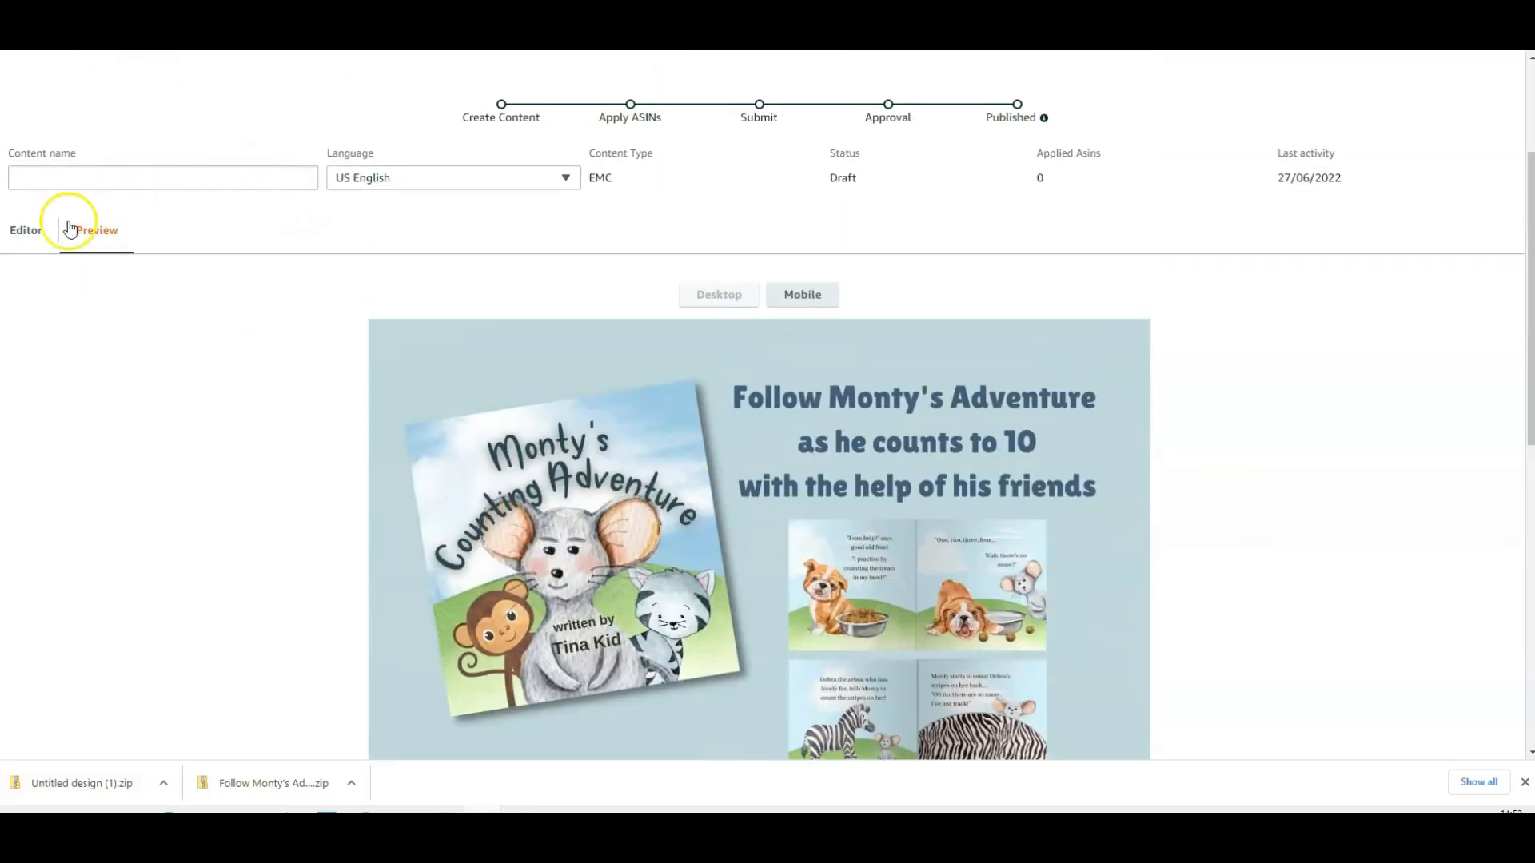
Return to editing the content and add a Standard Comparison Chart module below the second image header
click(26, 229)
scroll(837, 401, down, 2)
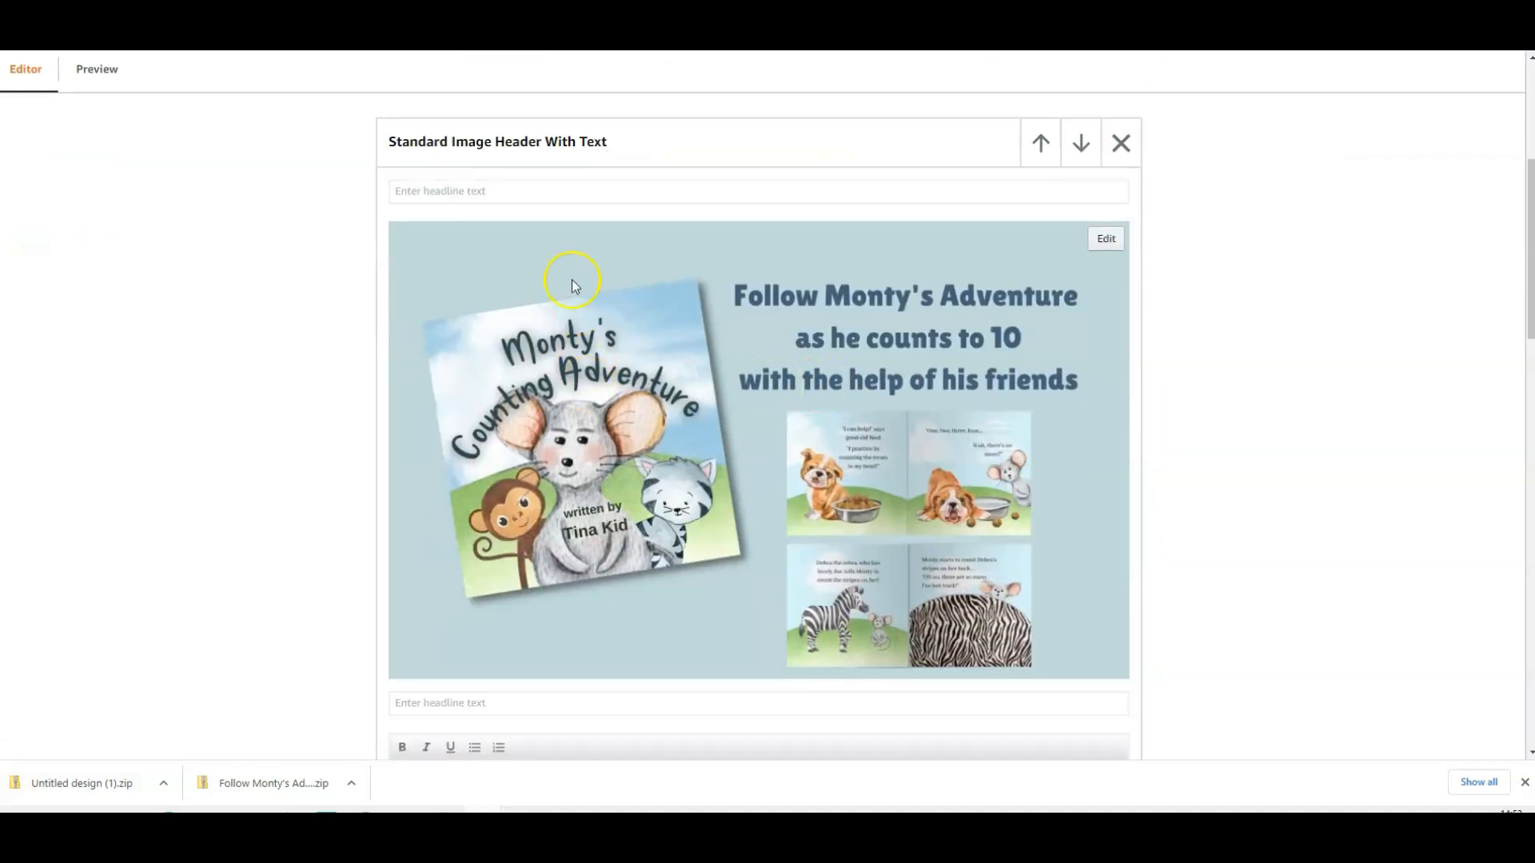
scroll(472, 330, down, 6)
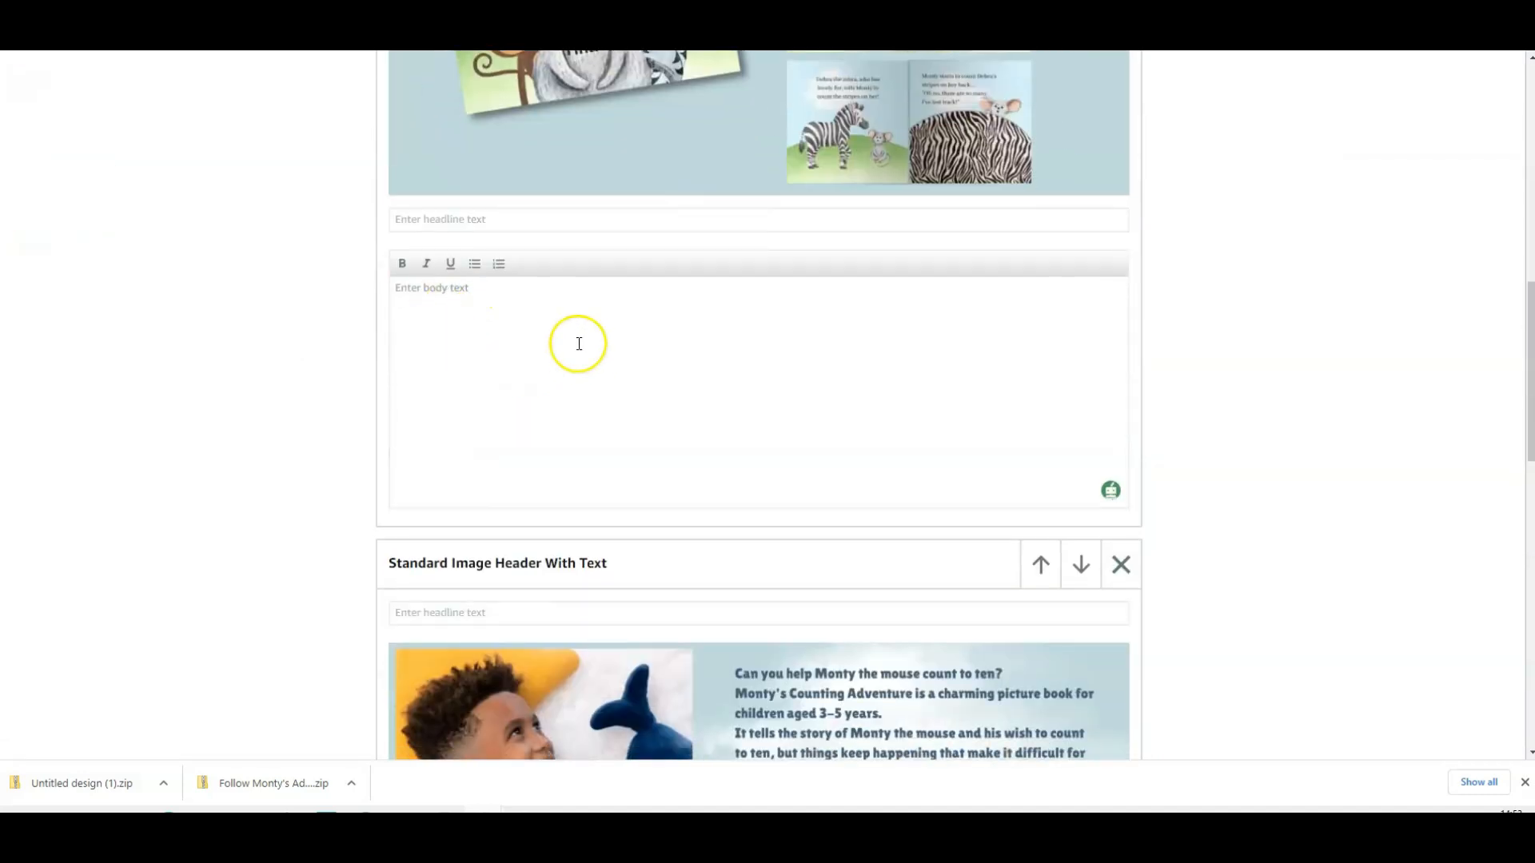
scroll(1010, 378, down, 3)
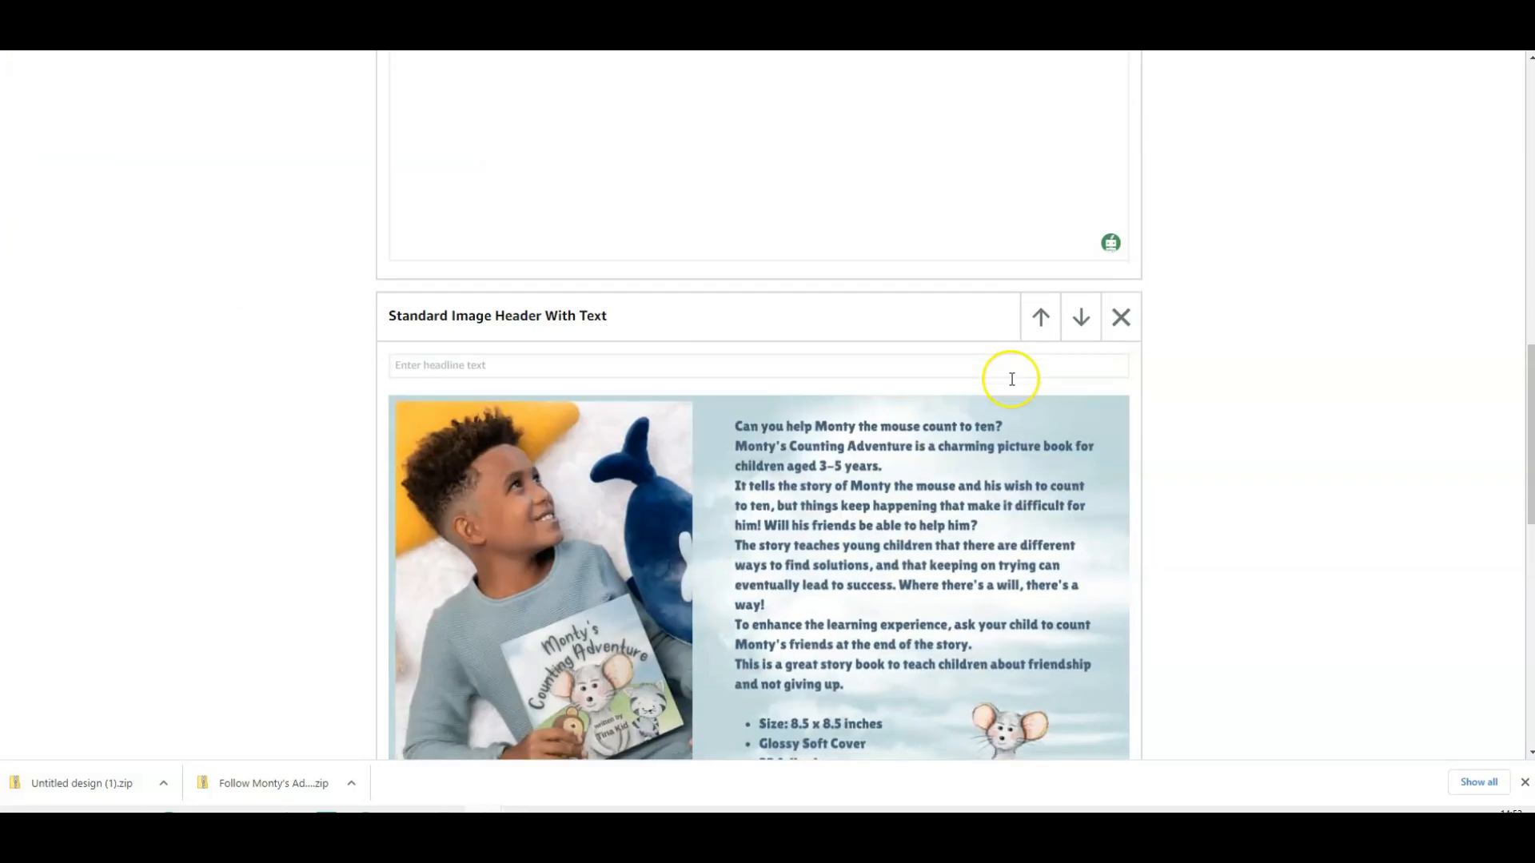
scroll(1012, 379, down, 6)
scroll(336, 360, down, 3)
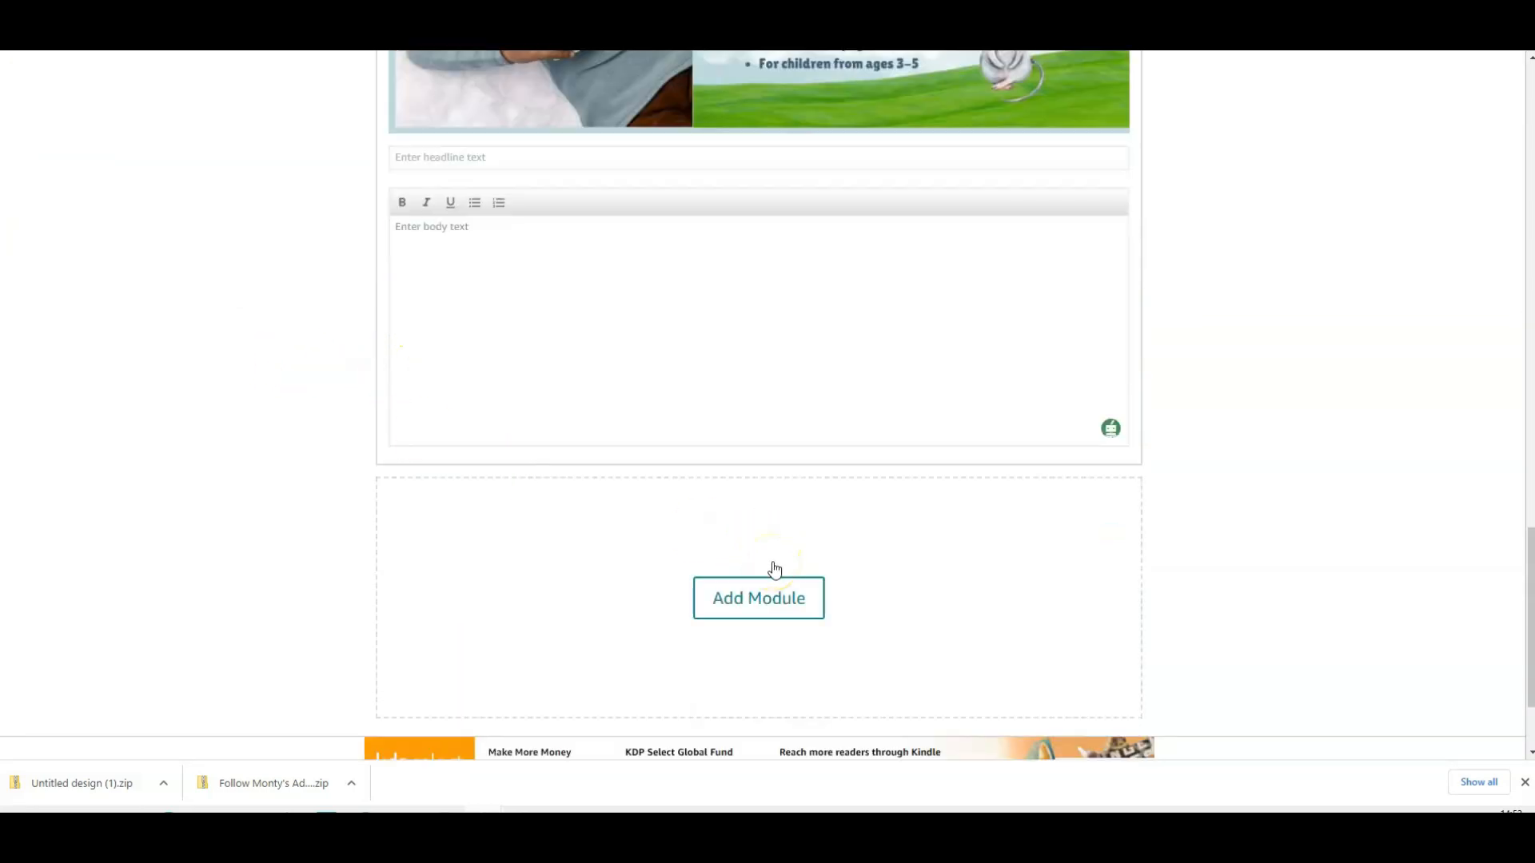
click(778, 598)
click(777, 598)
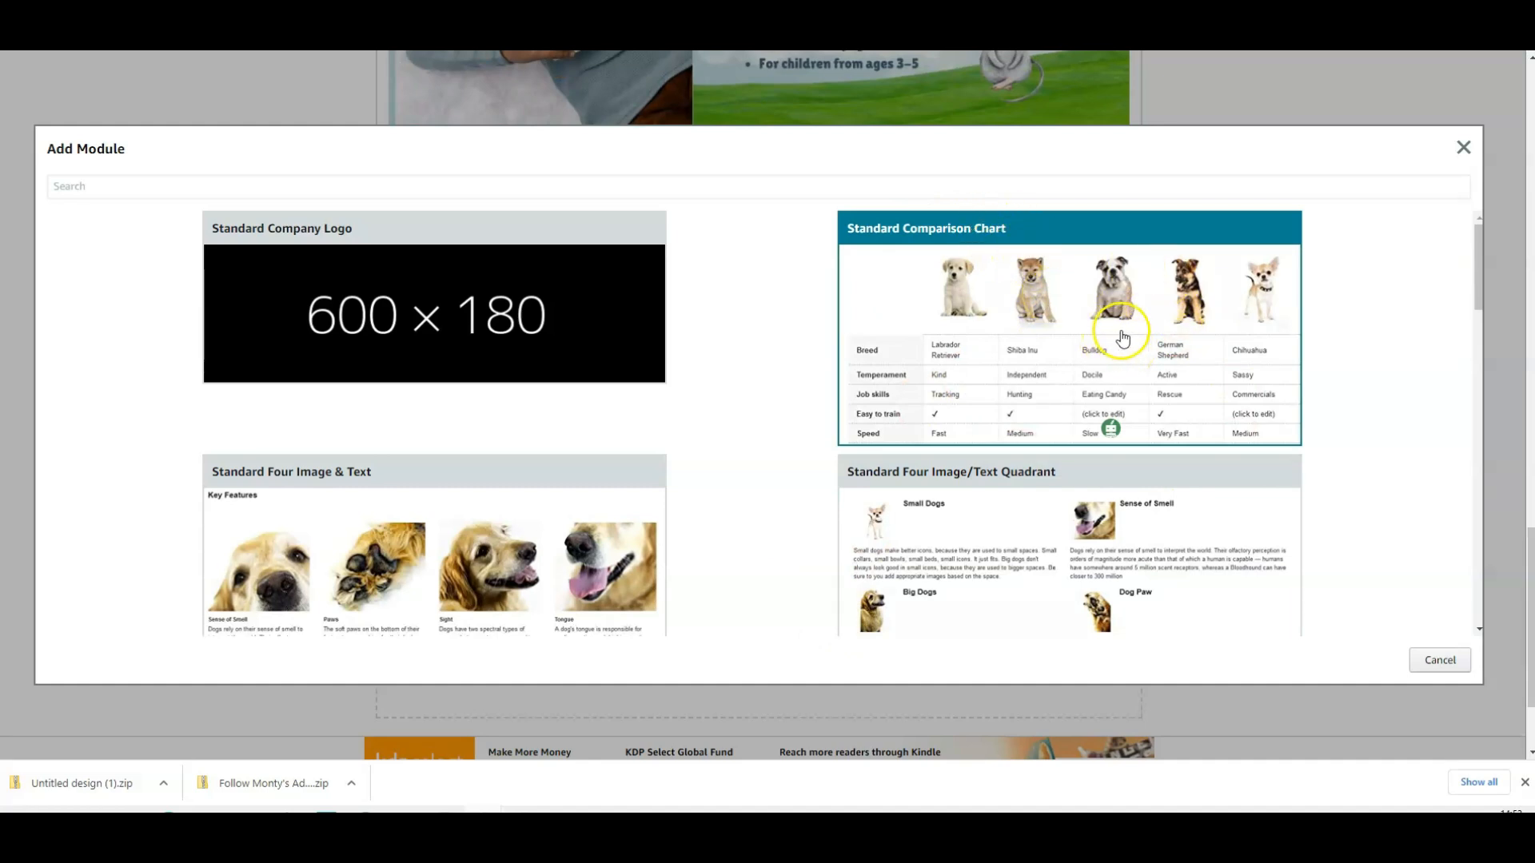
click(1078, 301)
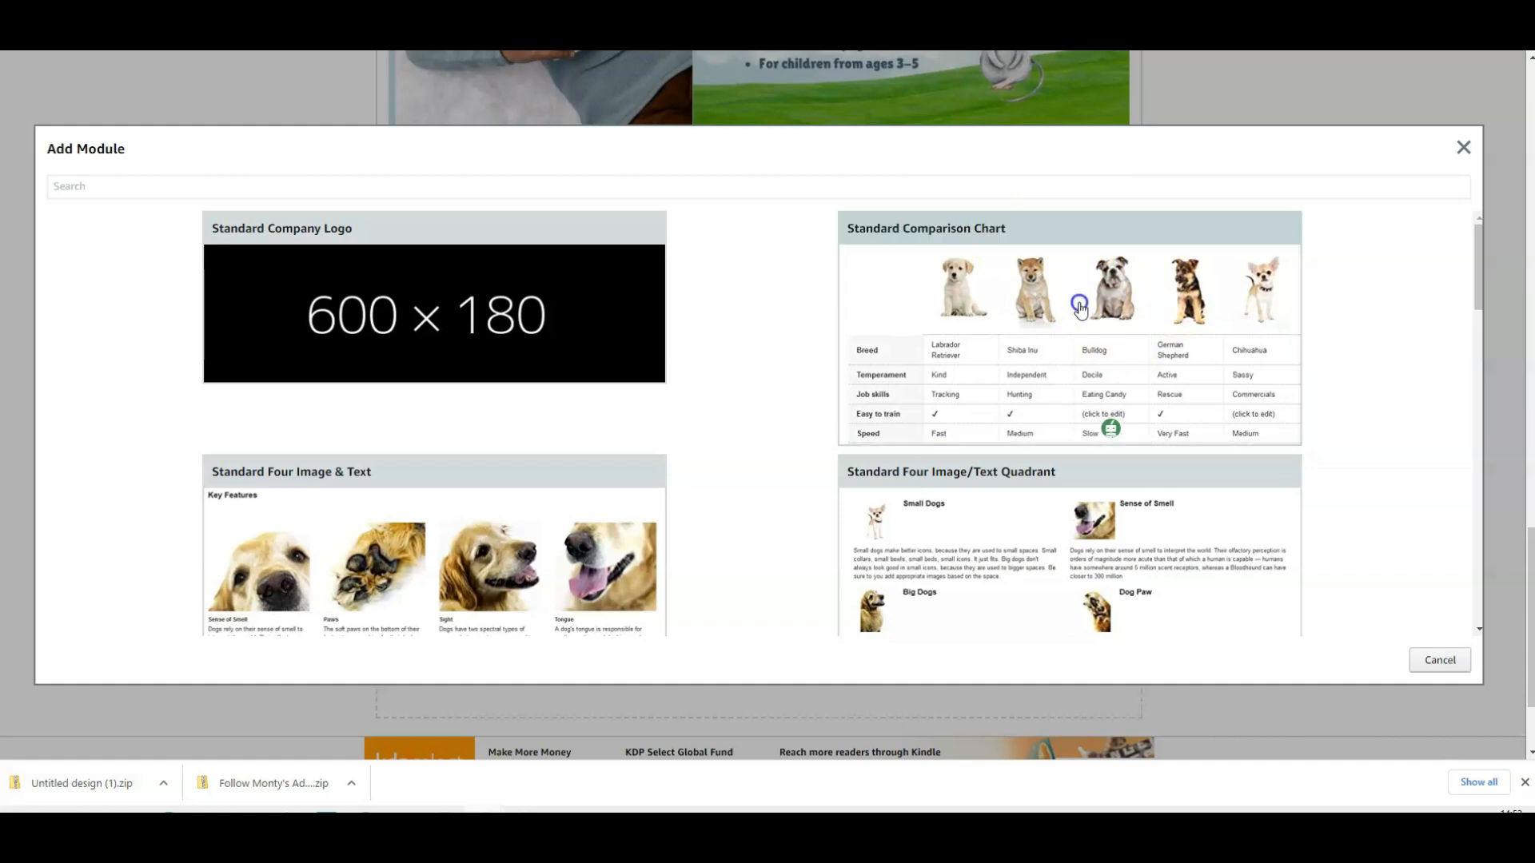
Insert counting.png as the first comparison product's 150 × 300 image, with image keywords beginning "Mon"
scroll(1378, 397, down, 7)
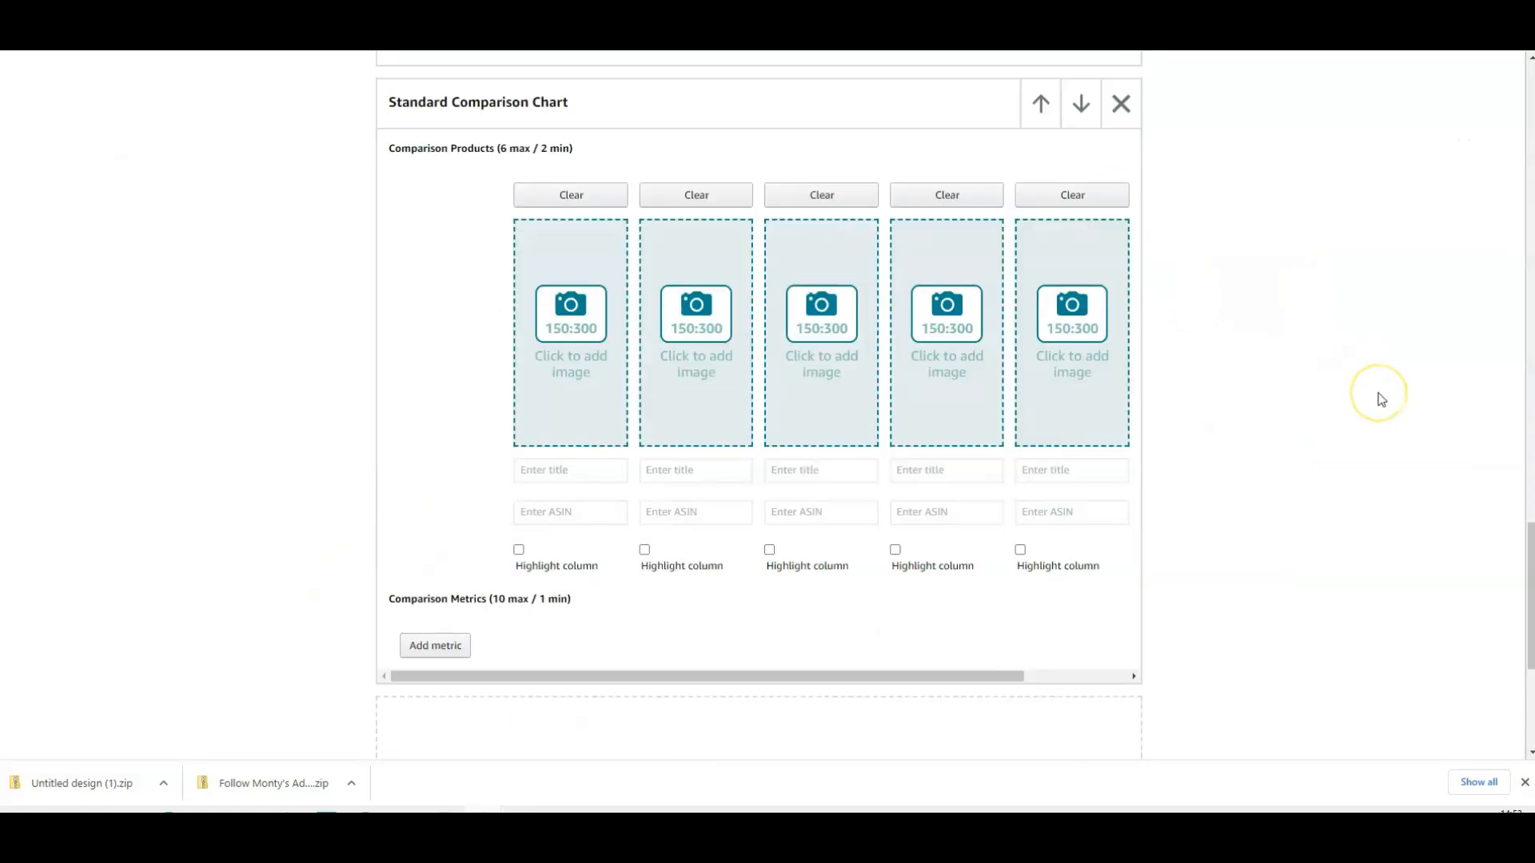
scroll(1380, 398, up, 2)
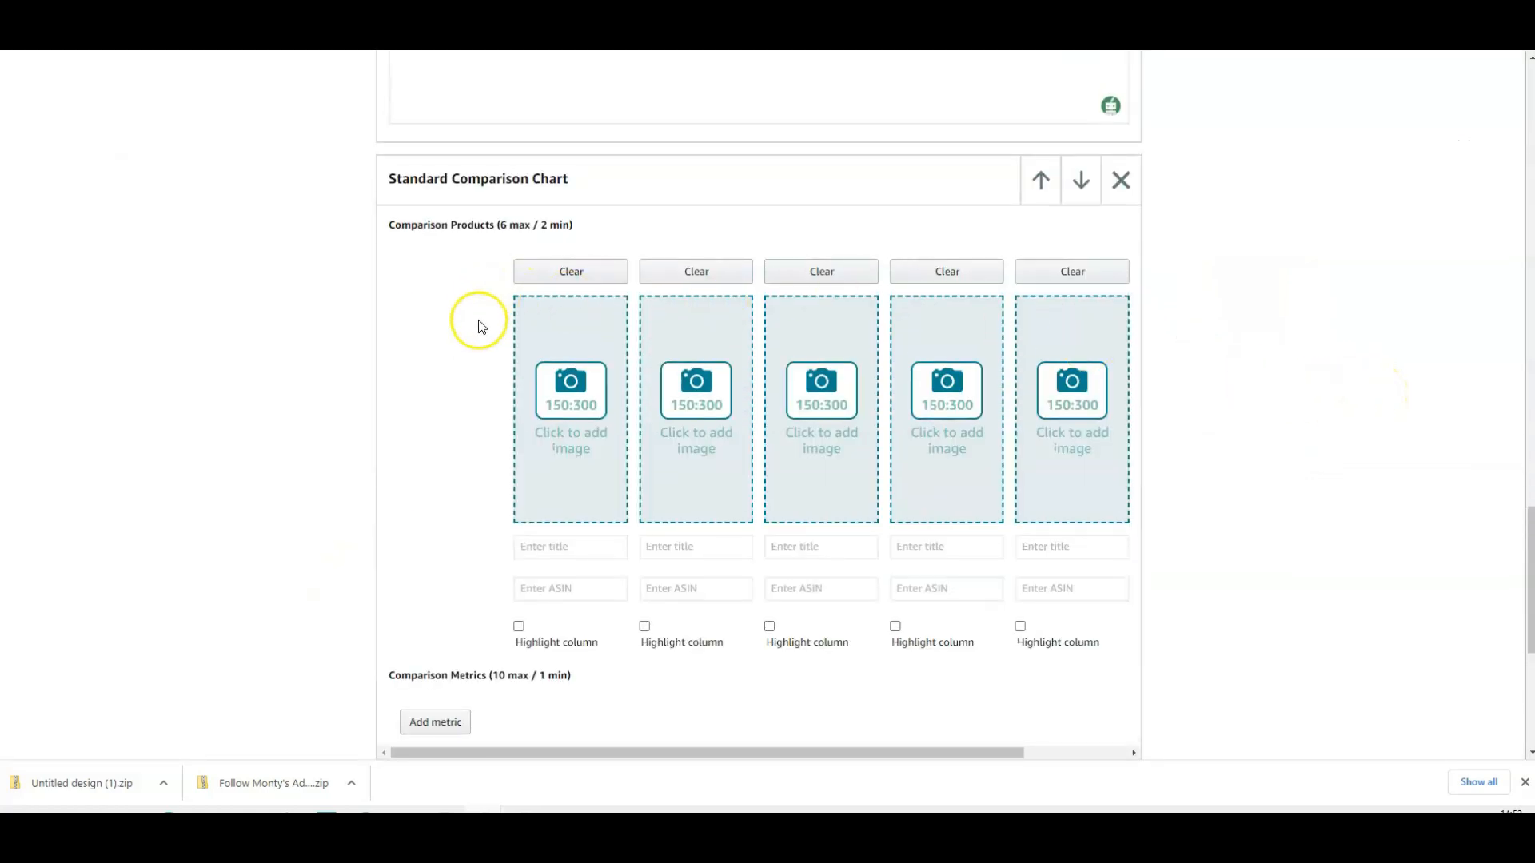
scroll(472, 328, down, 1)
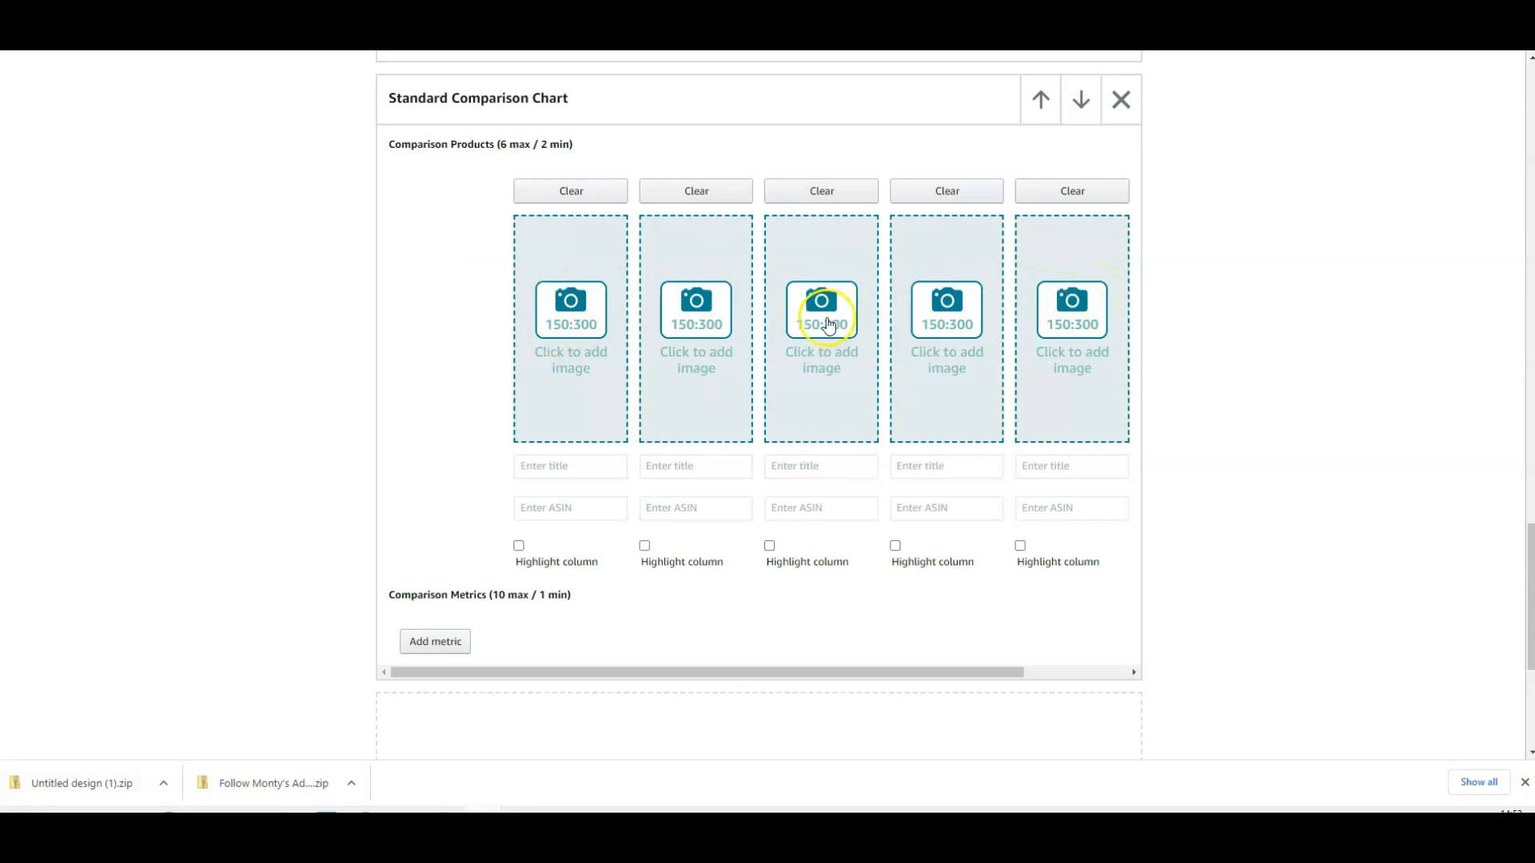
click(574, 327)
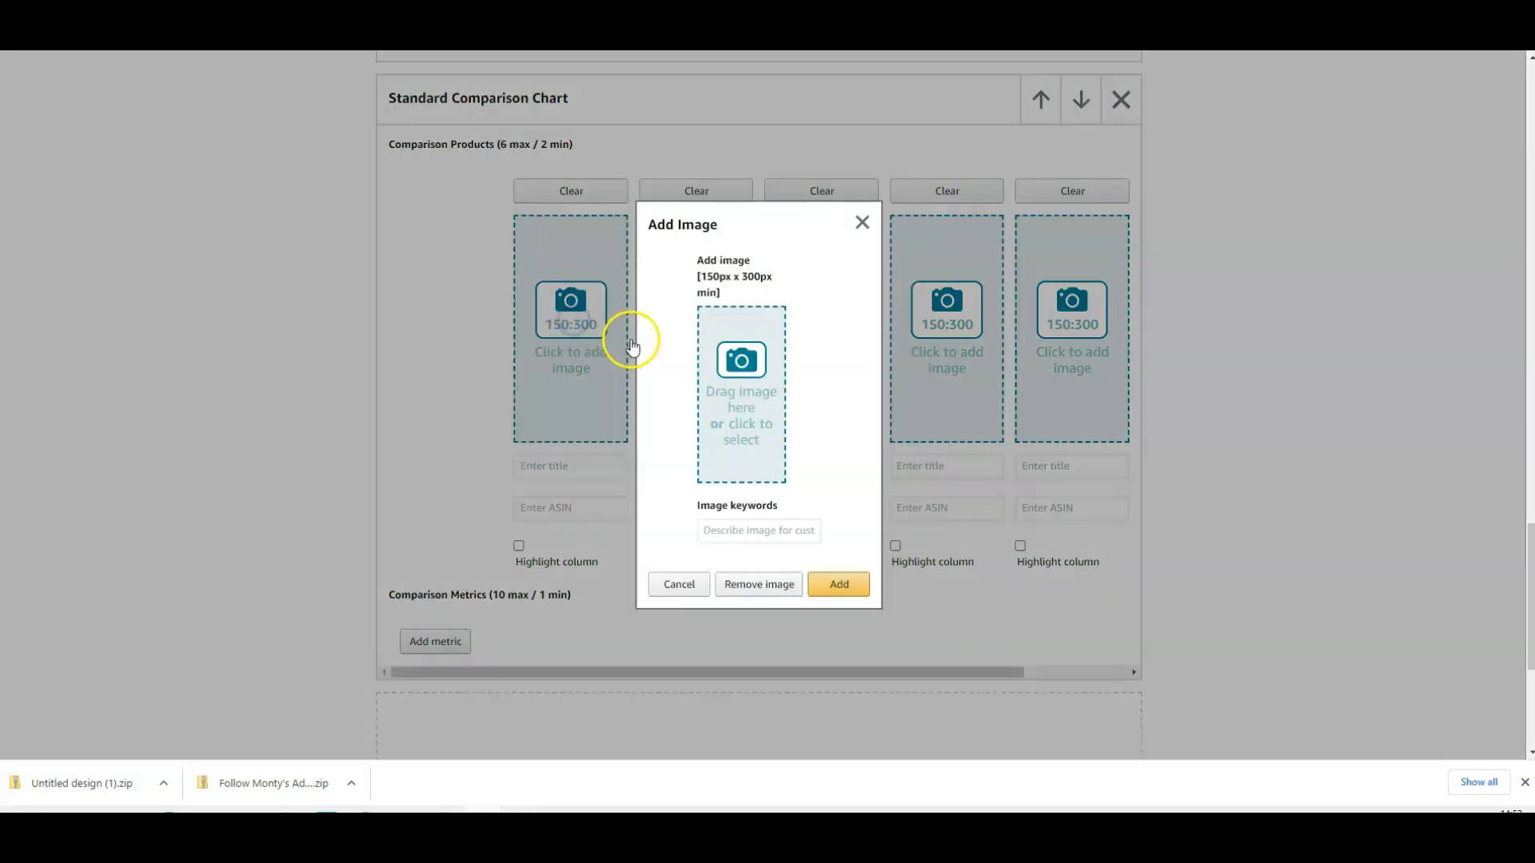
click(742, 375)
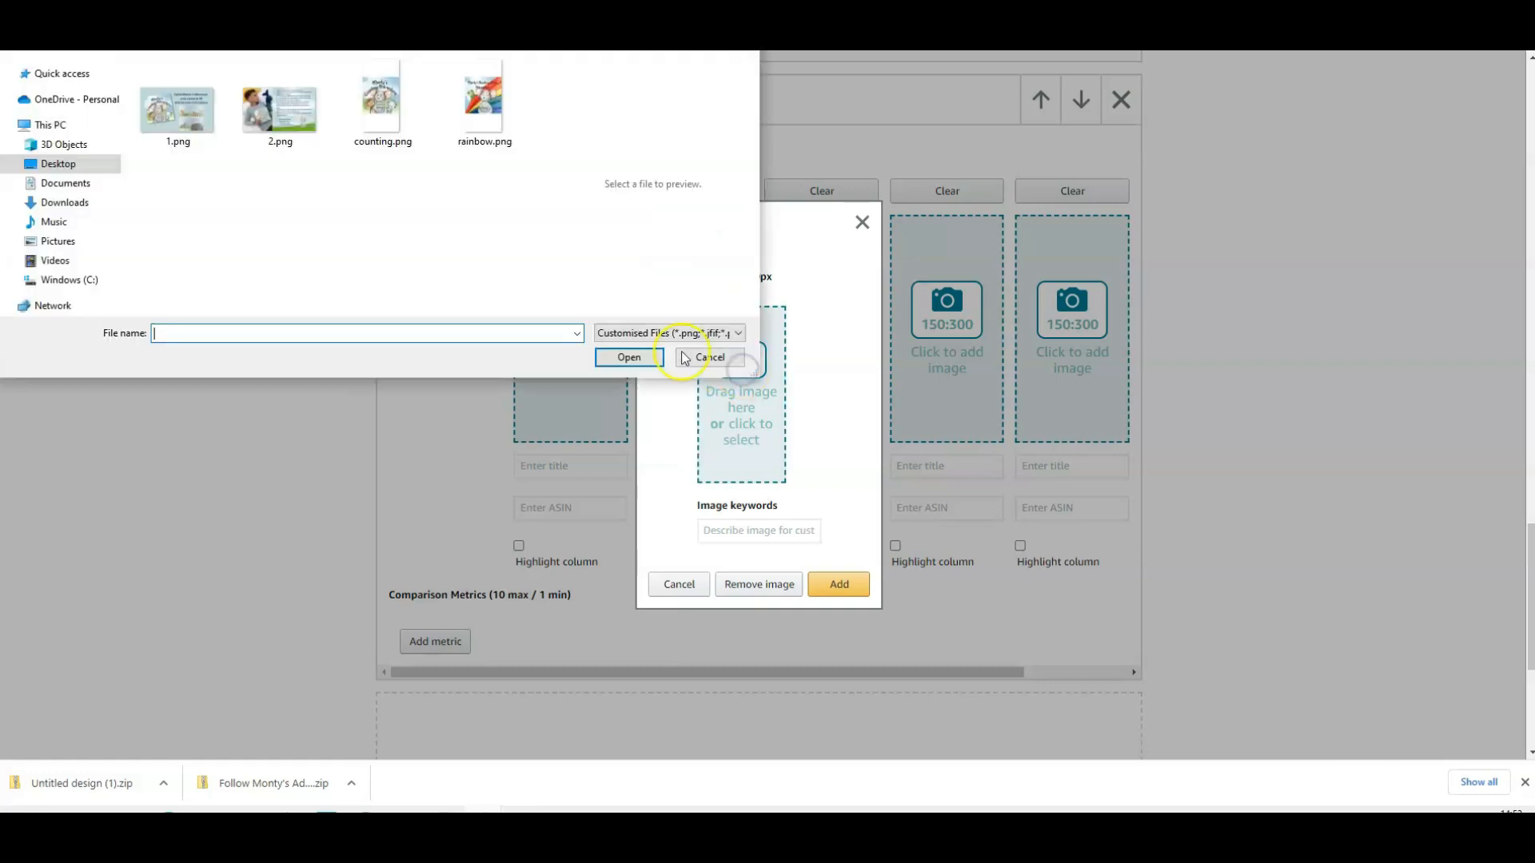
click(379, 108)
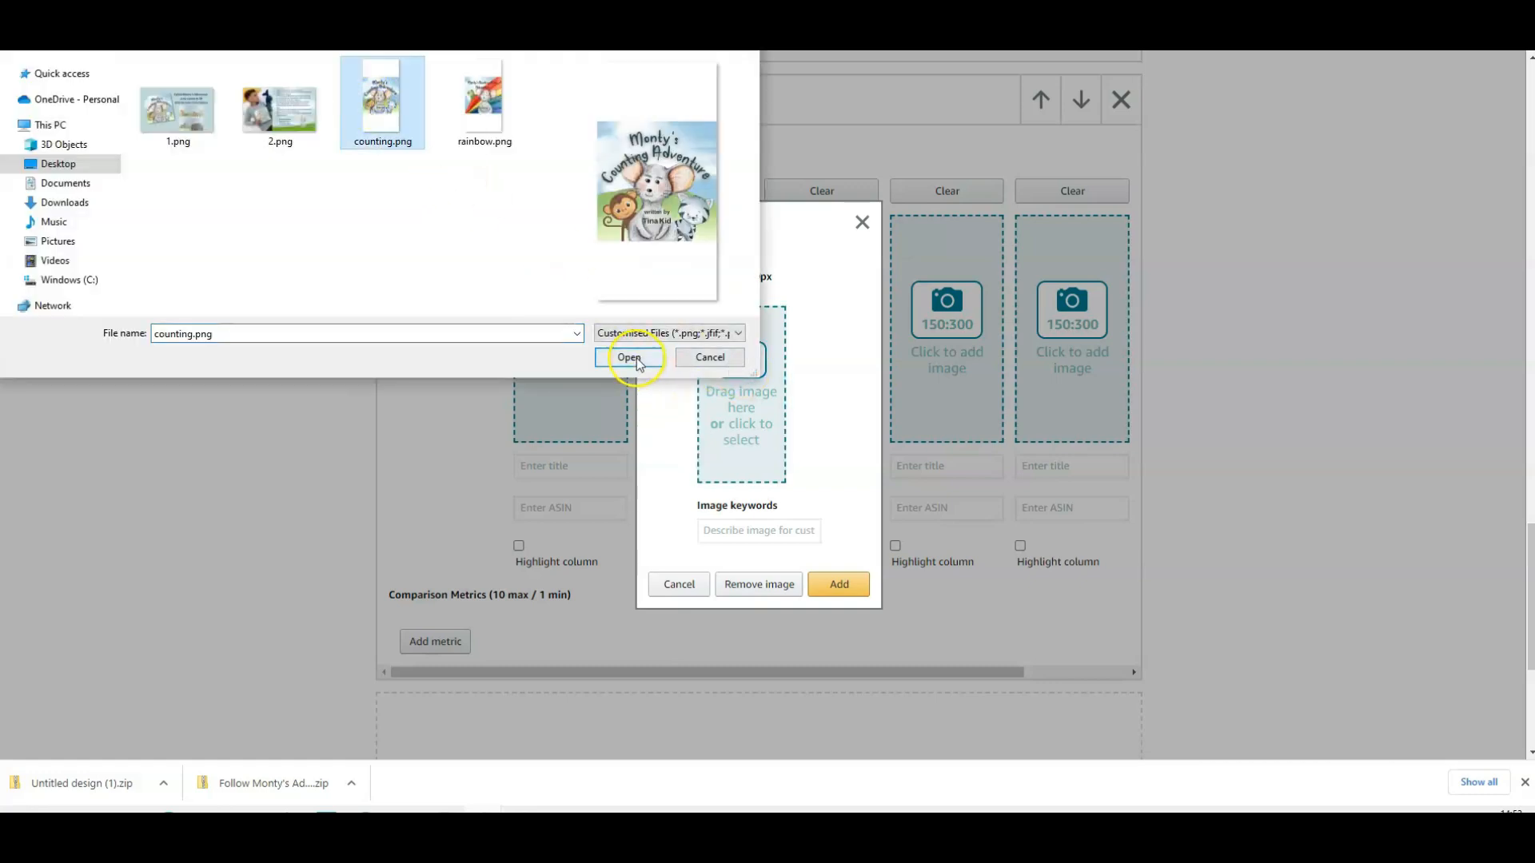
click(629, 356)
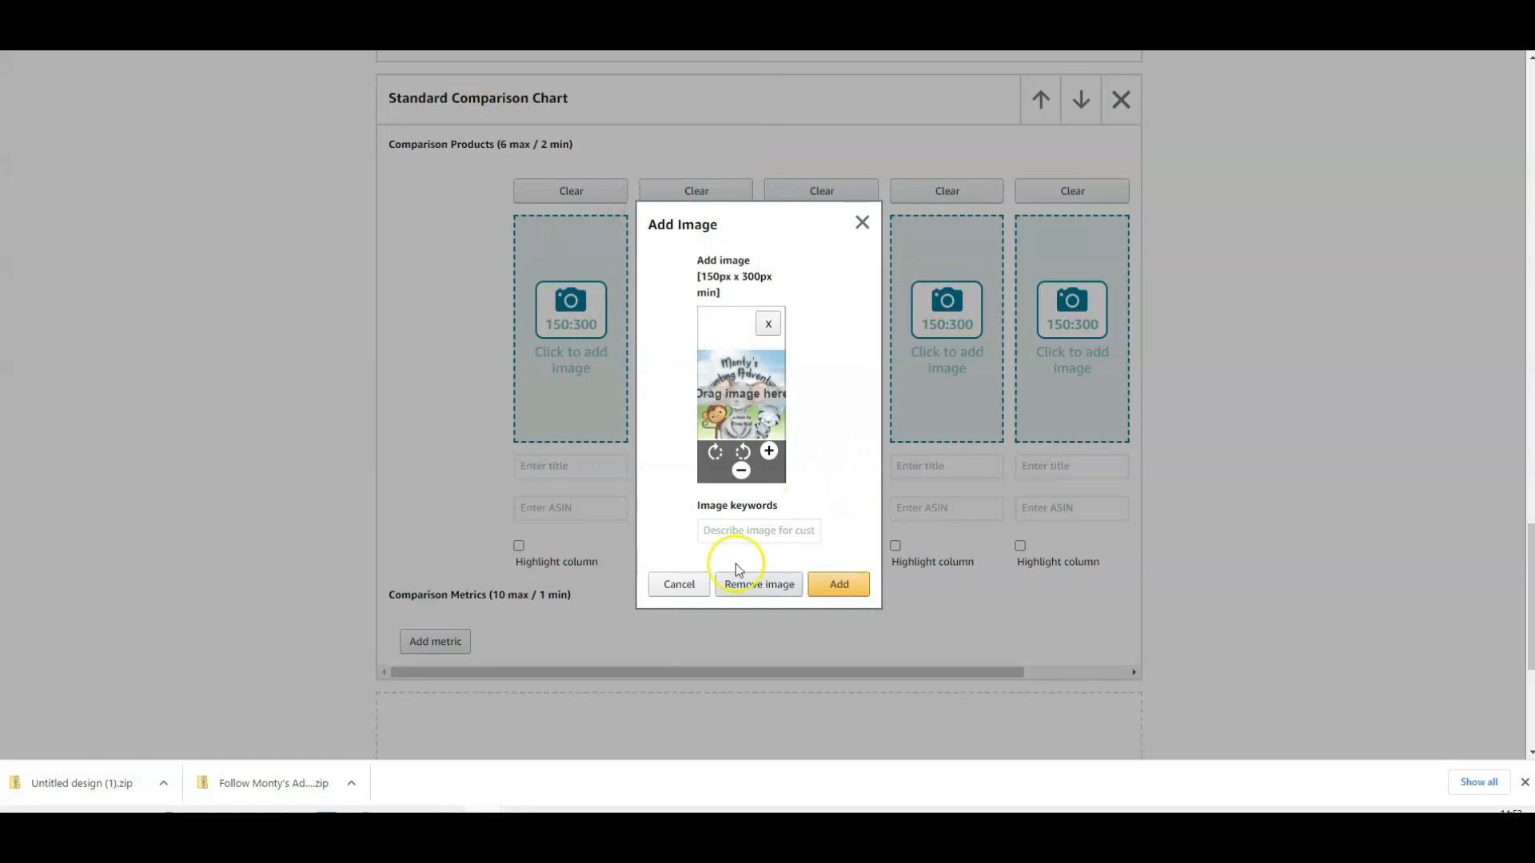
click(725, 531)
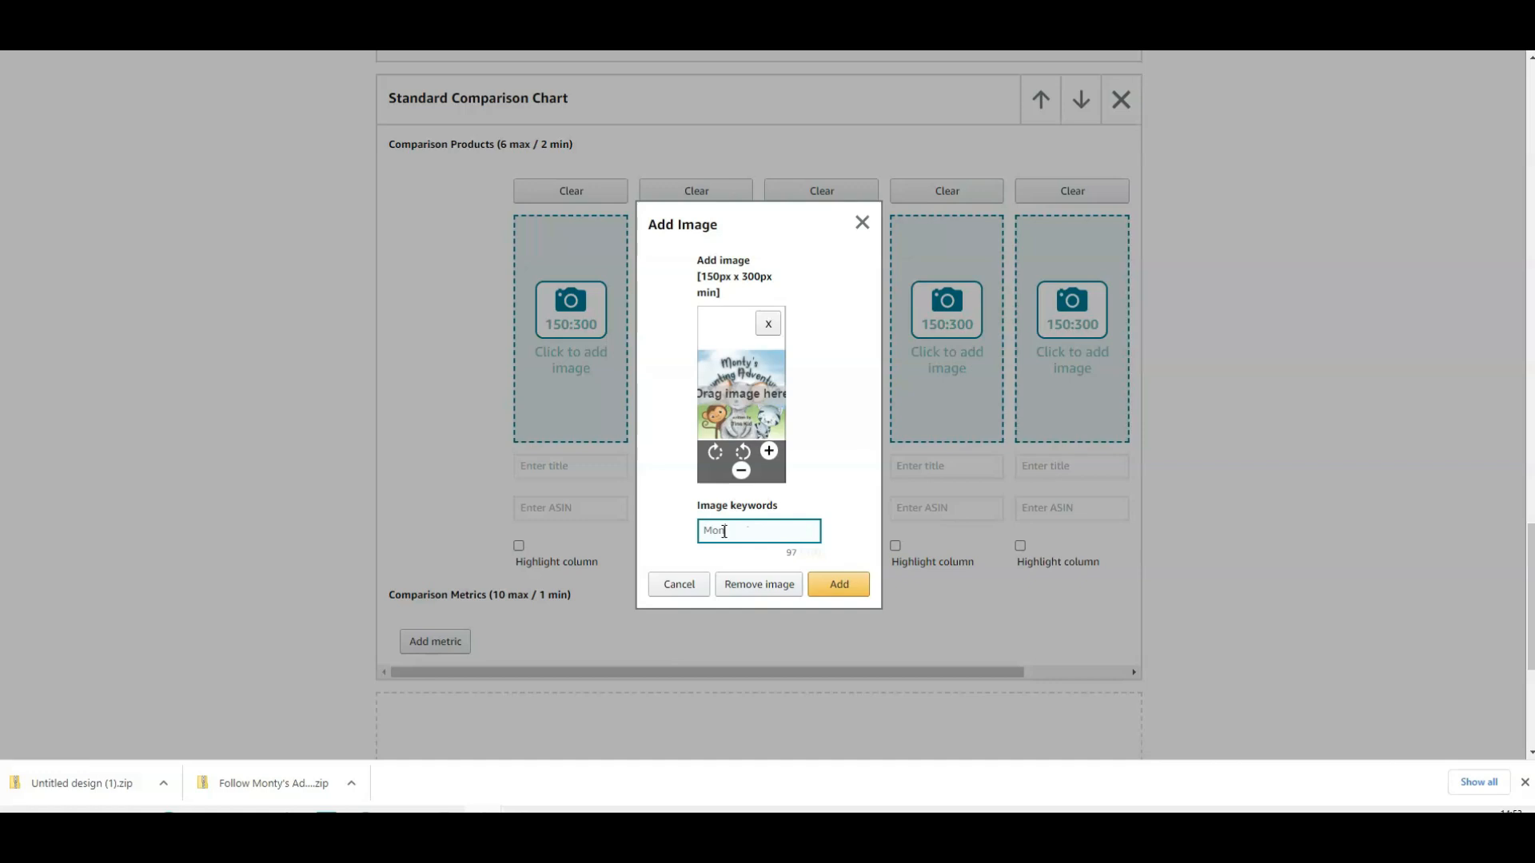
click(840, 590)
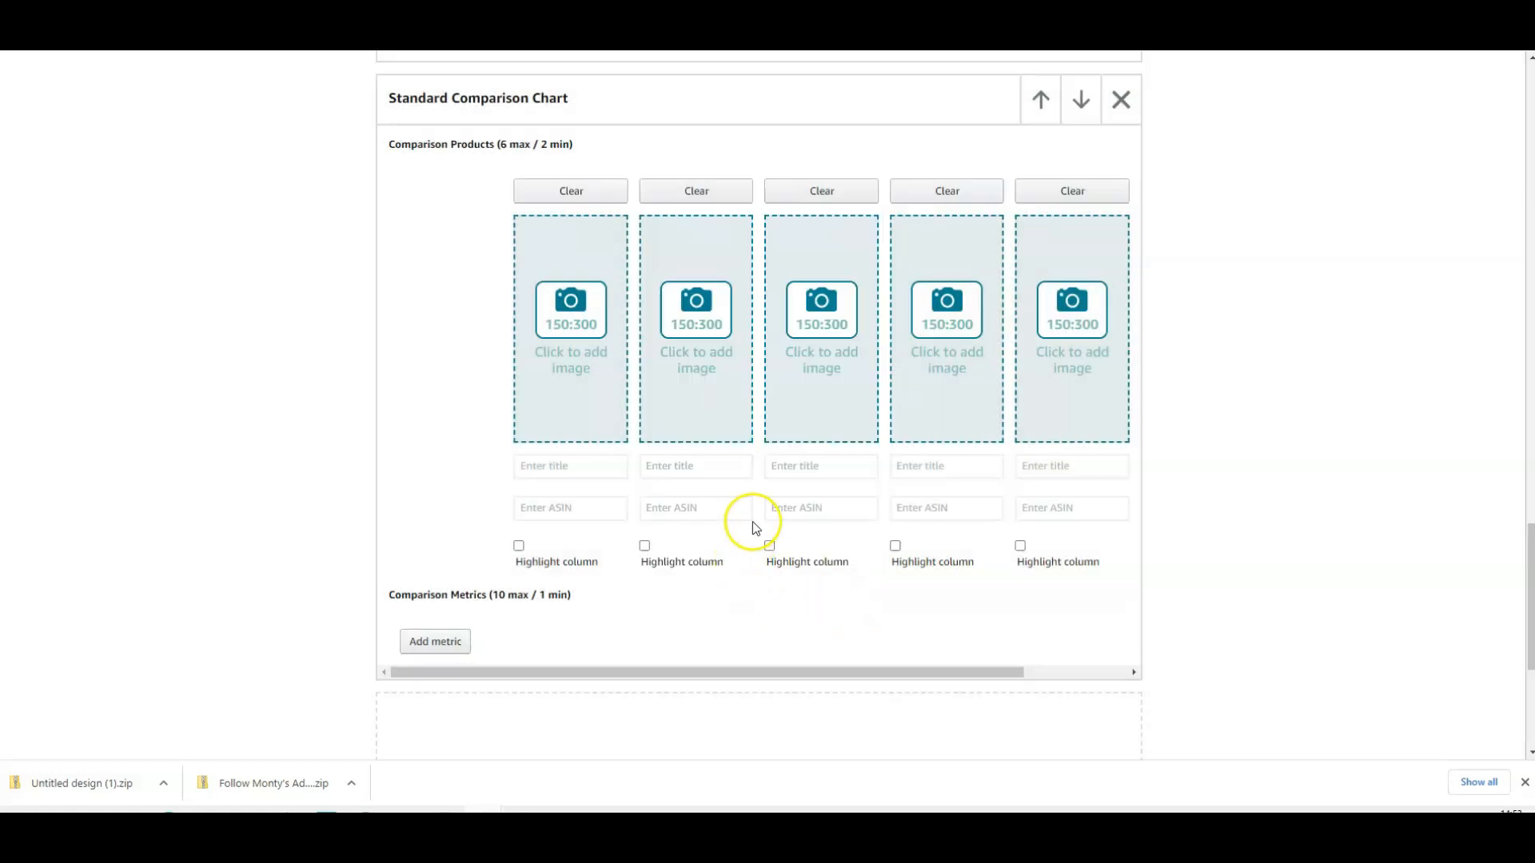
Insert the Monty's Rainbow Road Adventure cover as the second comparison product's 150 × 300 image, with image keywords beginning "Monty"
click(696, 310)
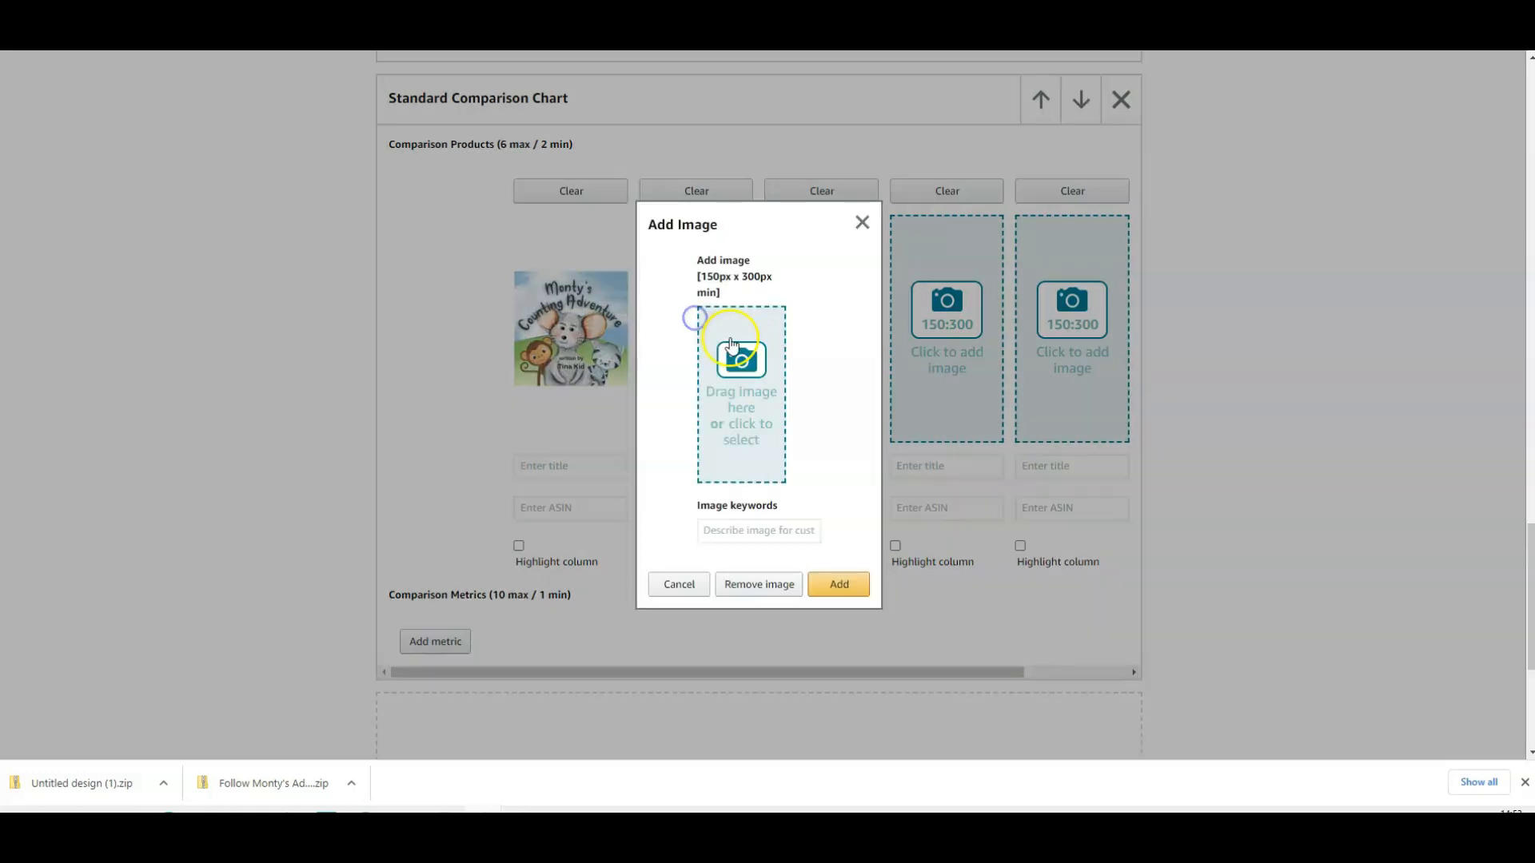
click(745, 399)
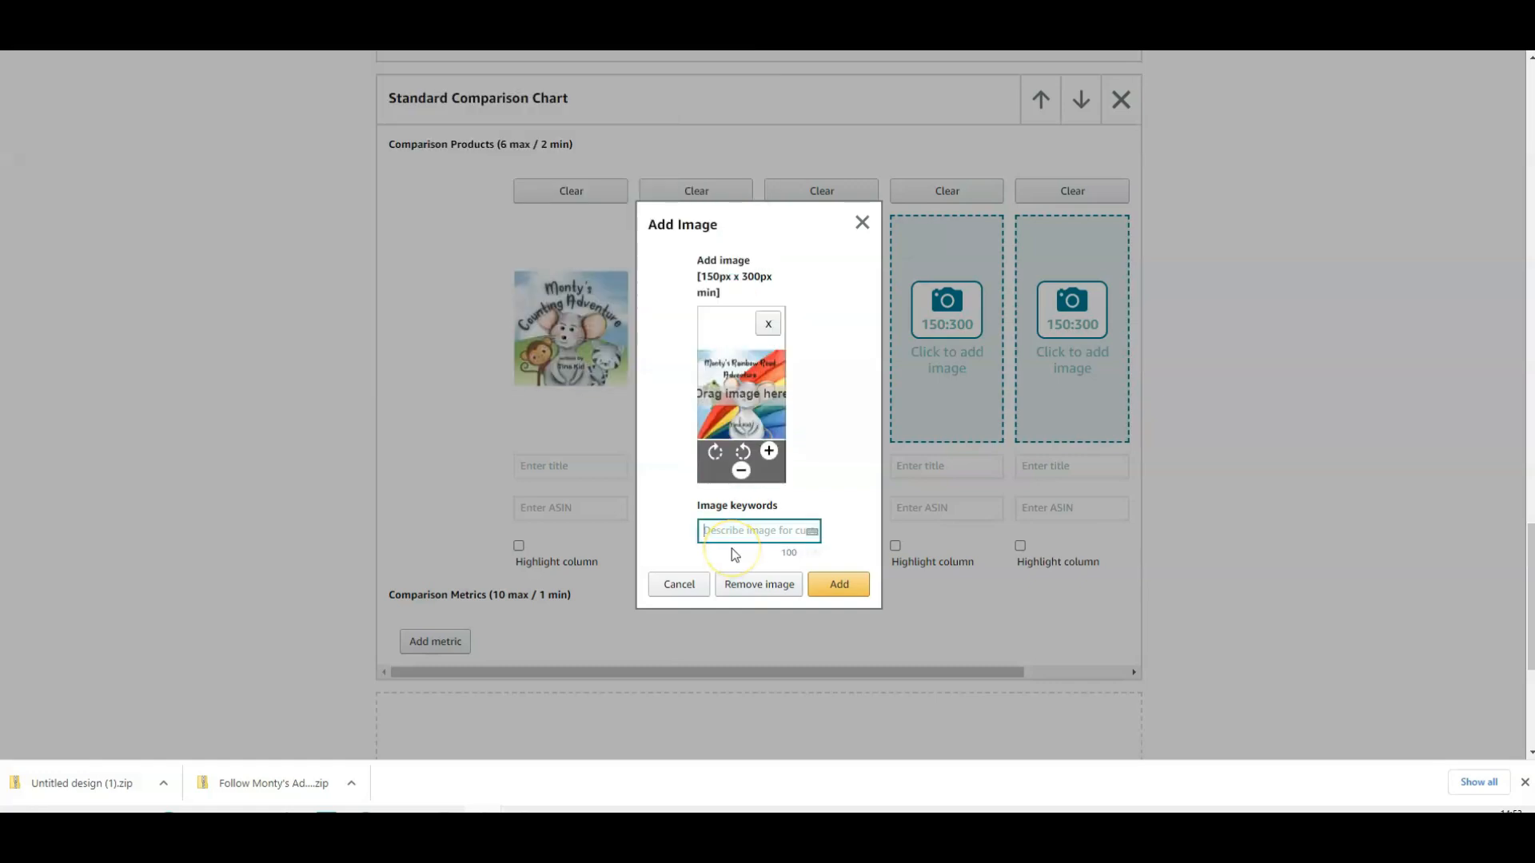
text(Monty)
click(734, 547)
click(841, 584)
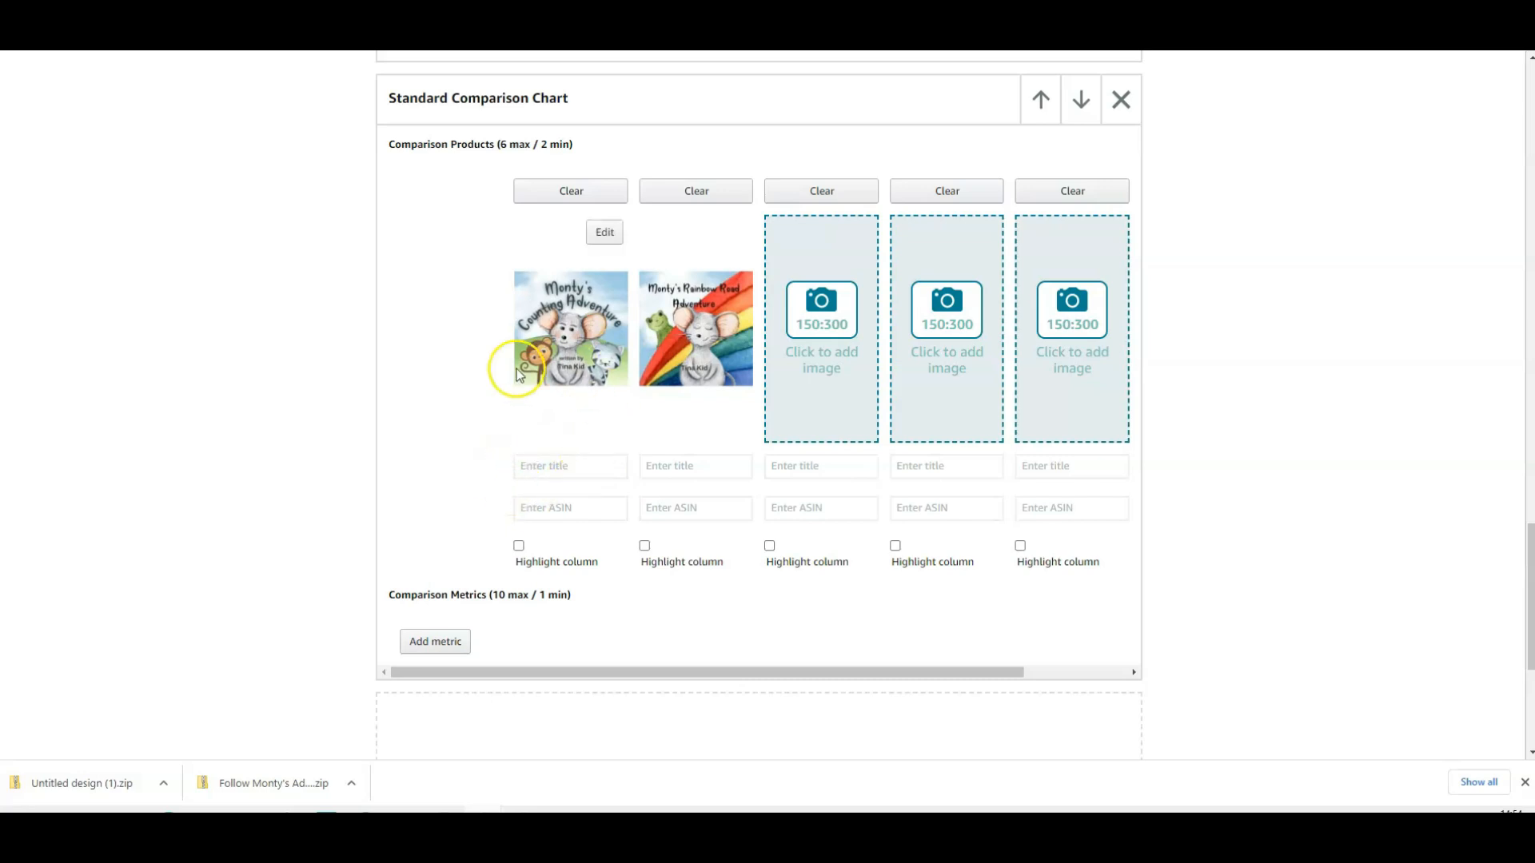
Enter titles for the first two comparison products, beginning "Monty's Counting Adv" and "Monty's Rainbow Roa"
click(528, 468)
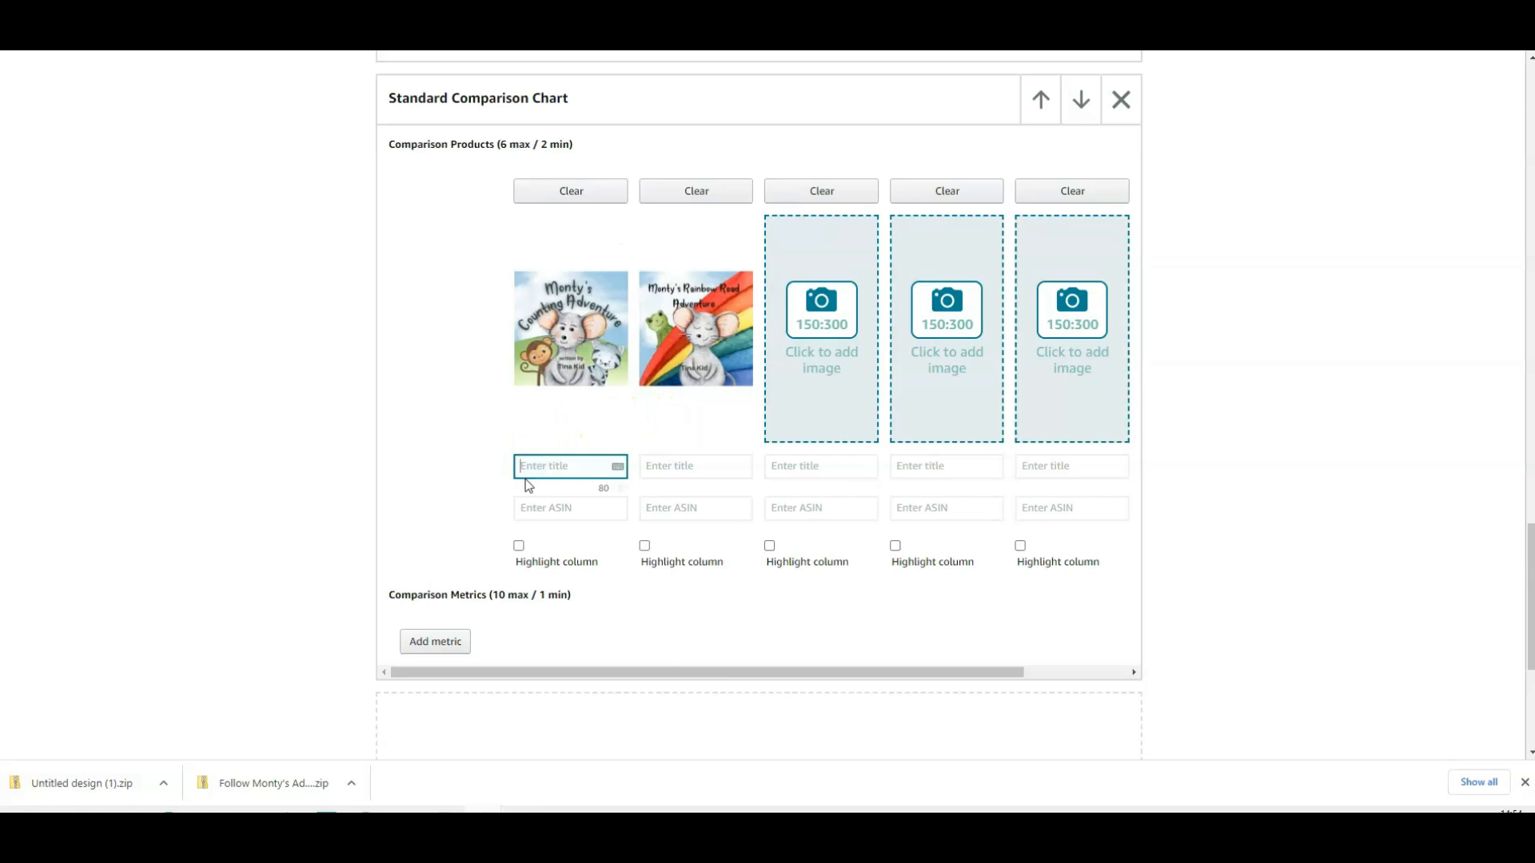
text(Monty's Rainbow Roa)
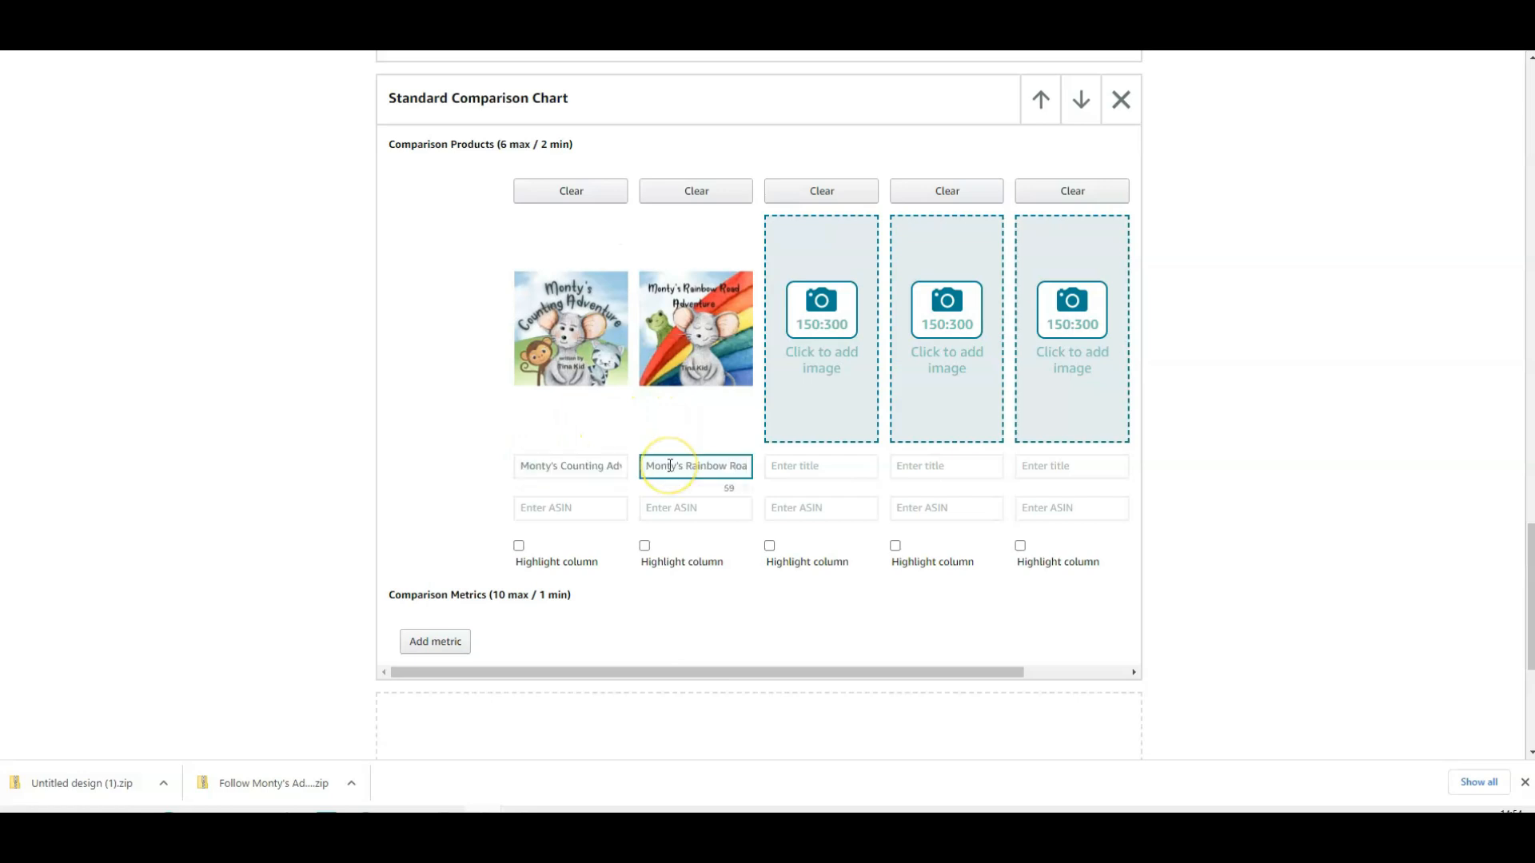
click(570, 508)
Switch to Amazon Author Central and open the author page as it appears on Amazon.com
mouse_move(536, 364)
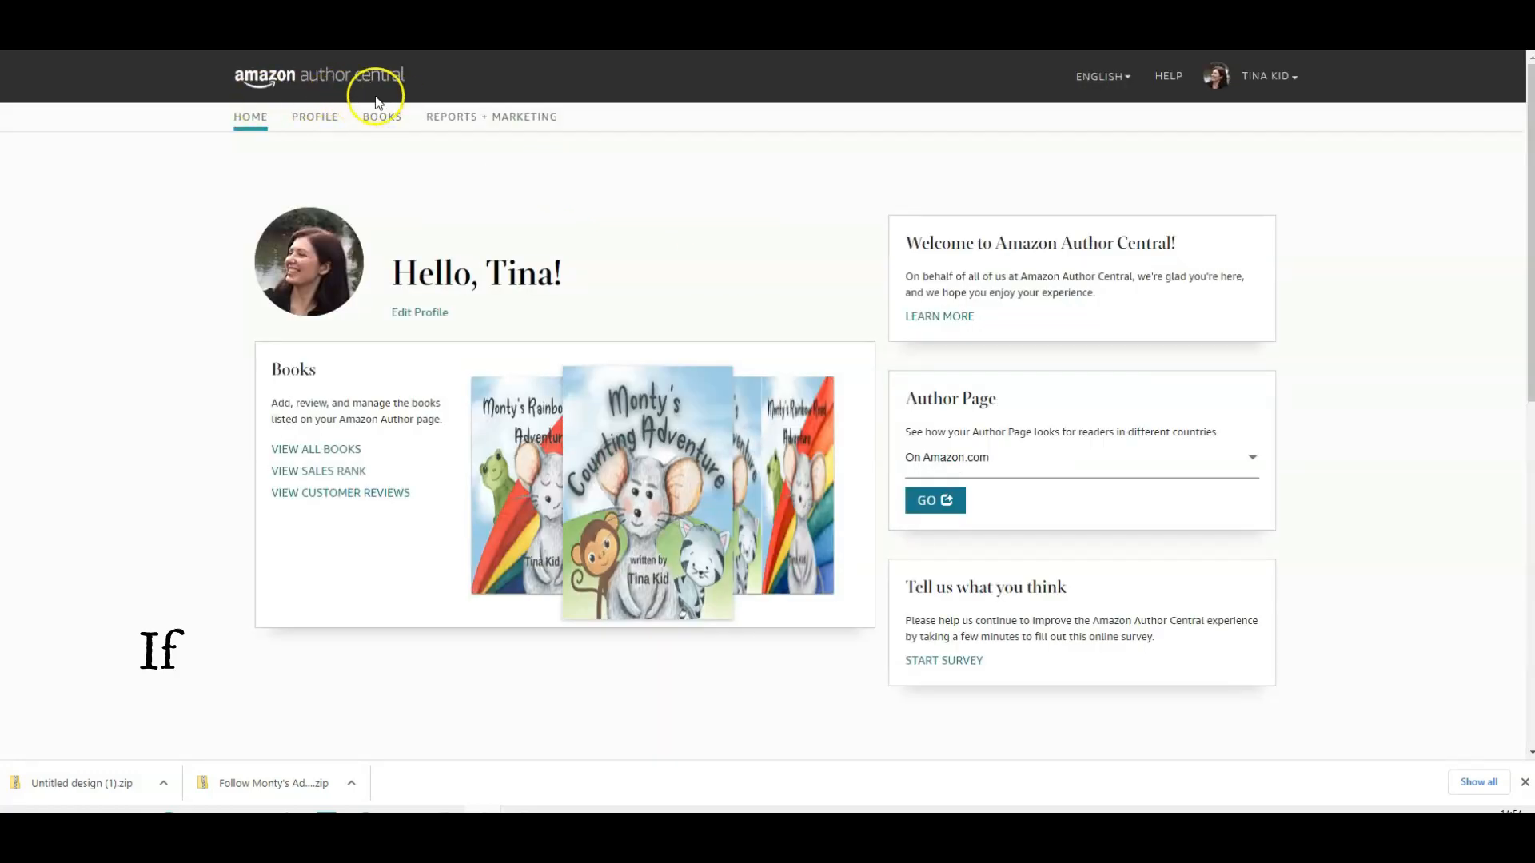
scroll(577, 196, down, 2)
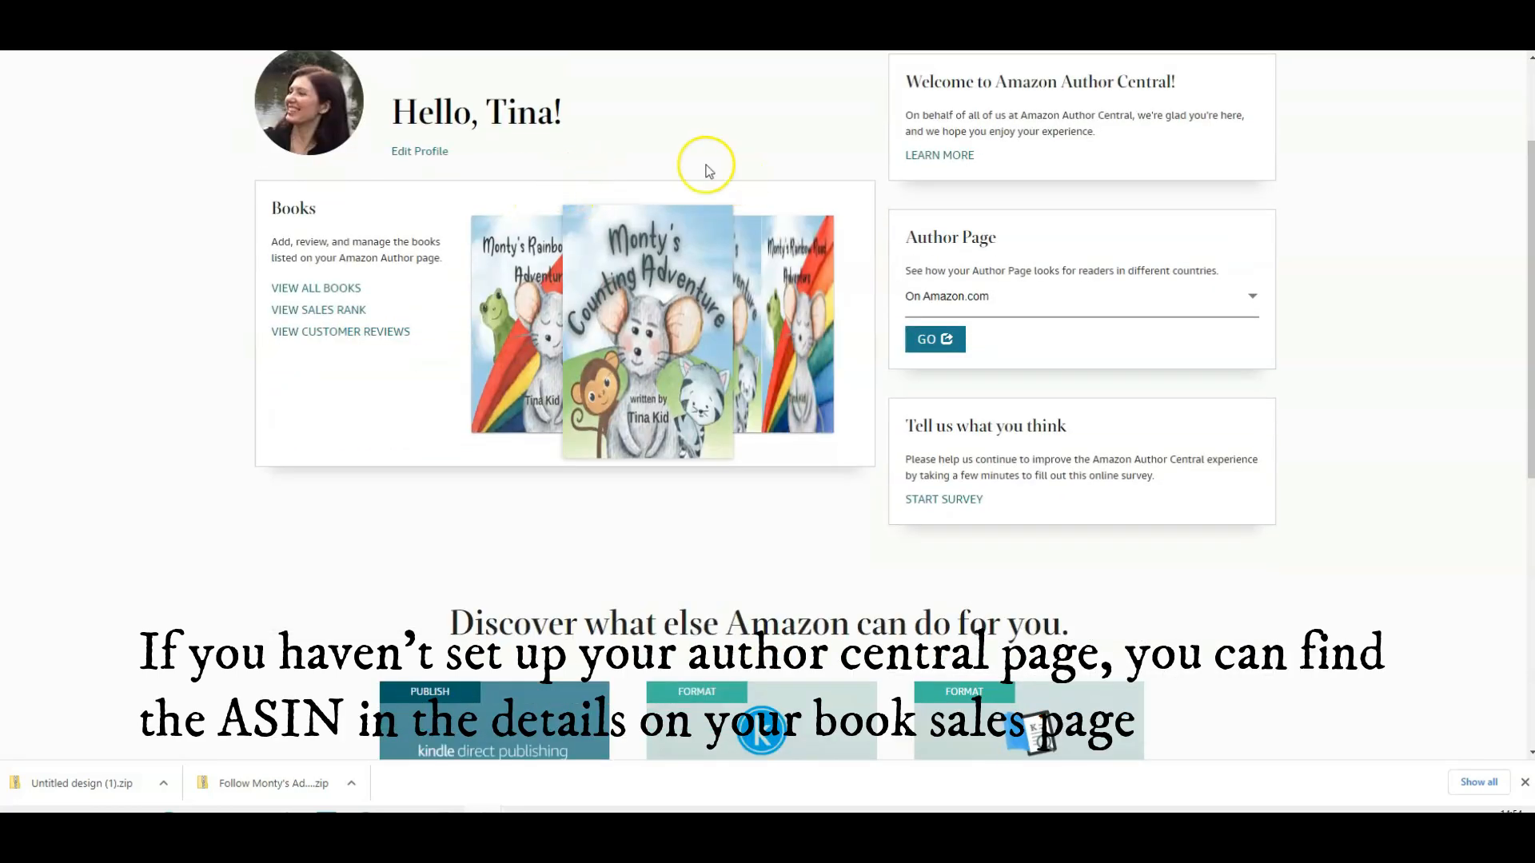
scroll(651, 154, down, 2)
scroll(166, 252, up, 3)
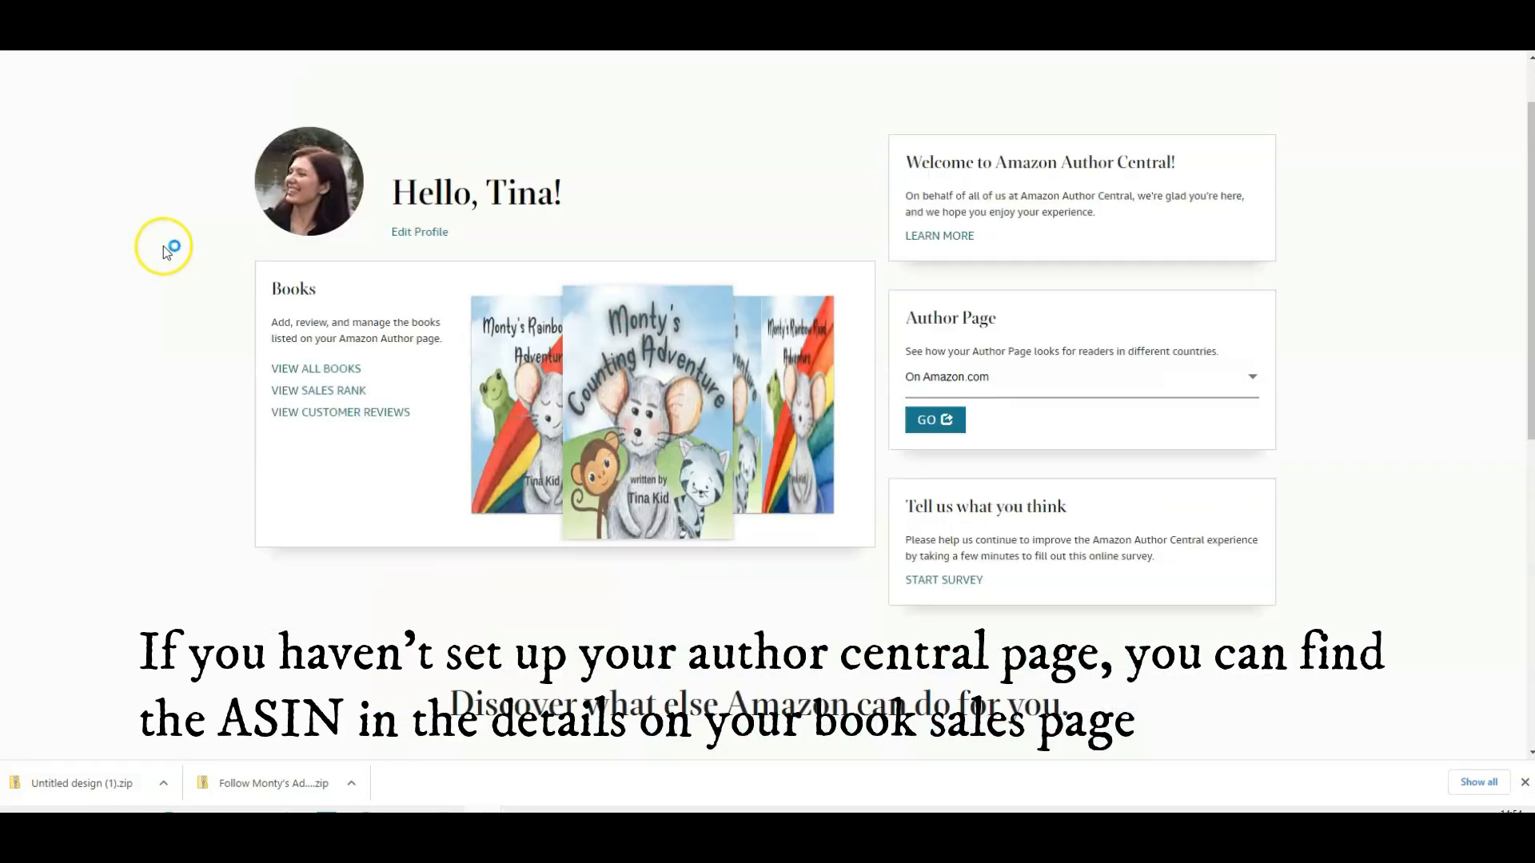
scroll(189, 241, up, 1)
scroll(488, 300, down, 3)
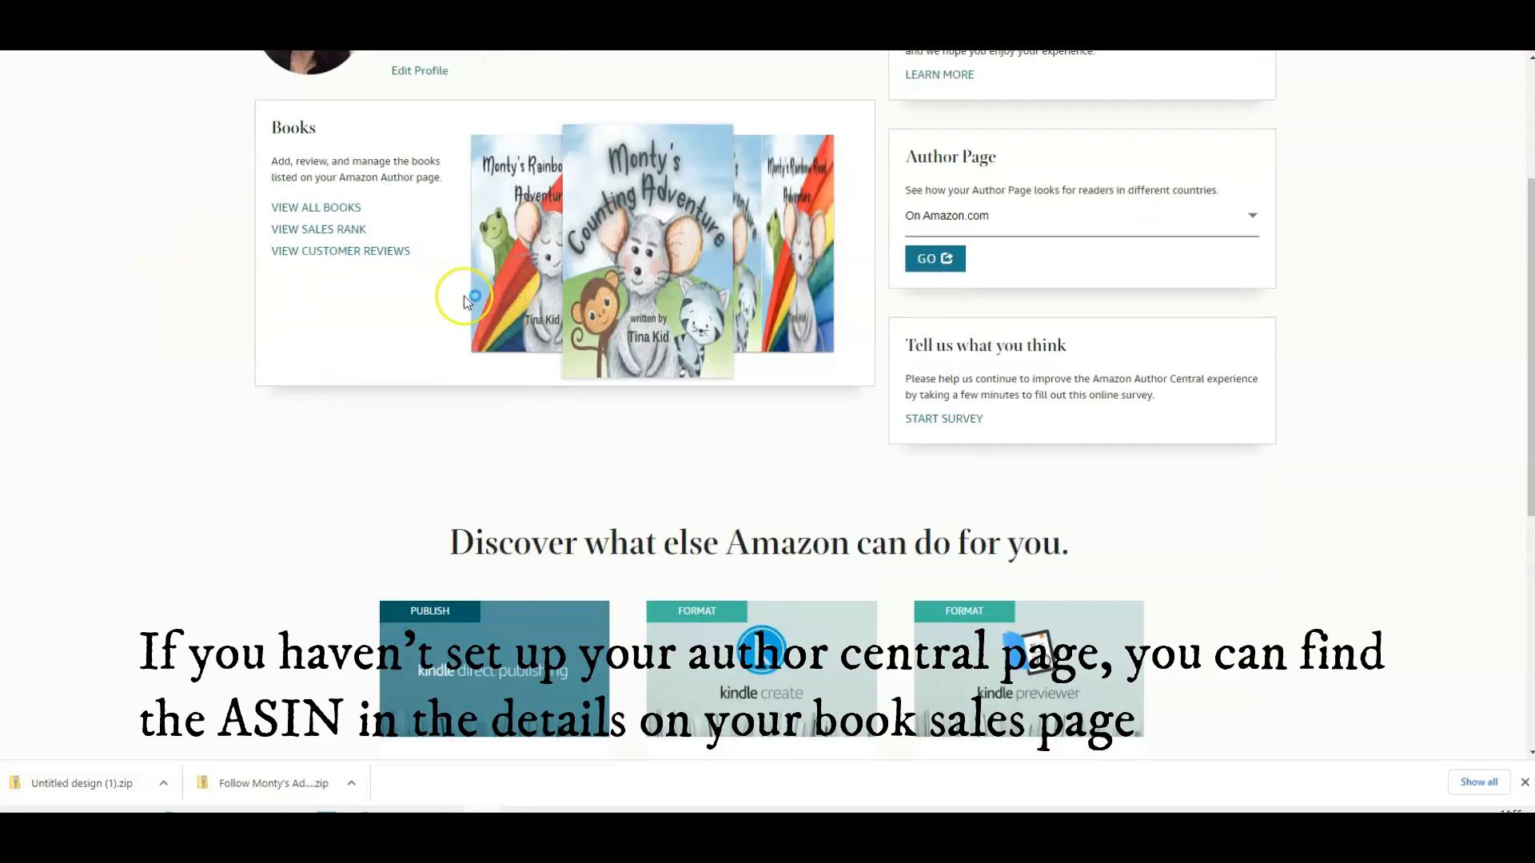
scroll(634, 308, down, 2)
scroll(634, 309, up, 3)
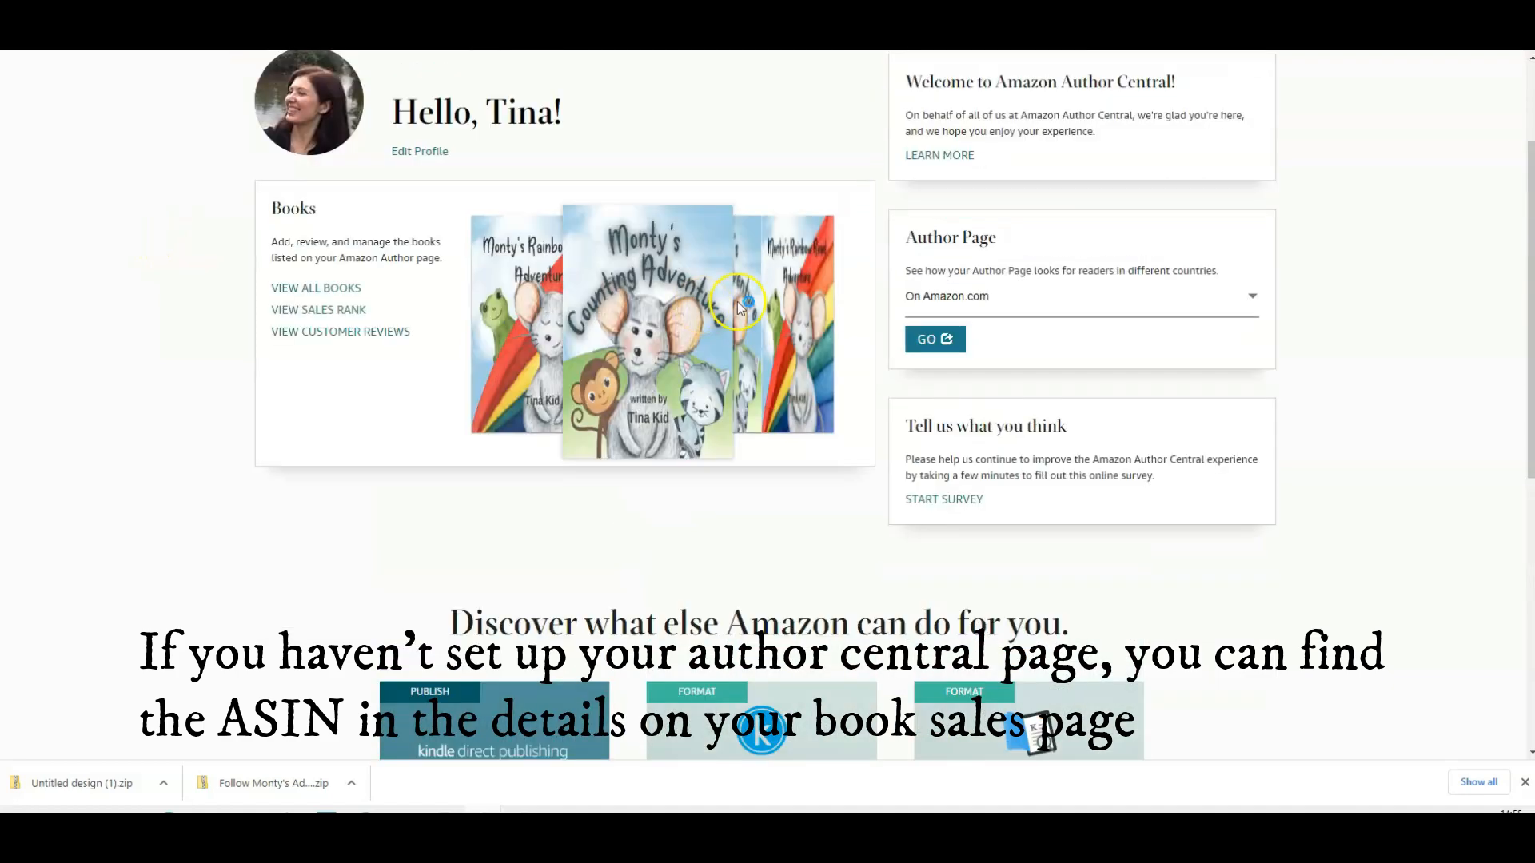
click(1250, 295)
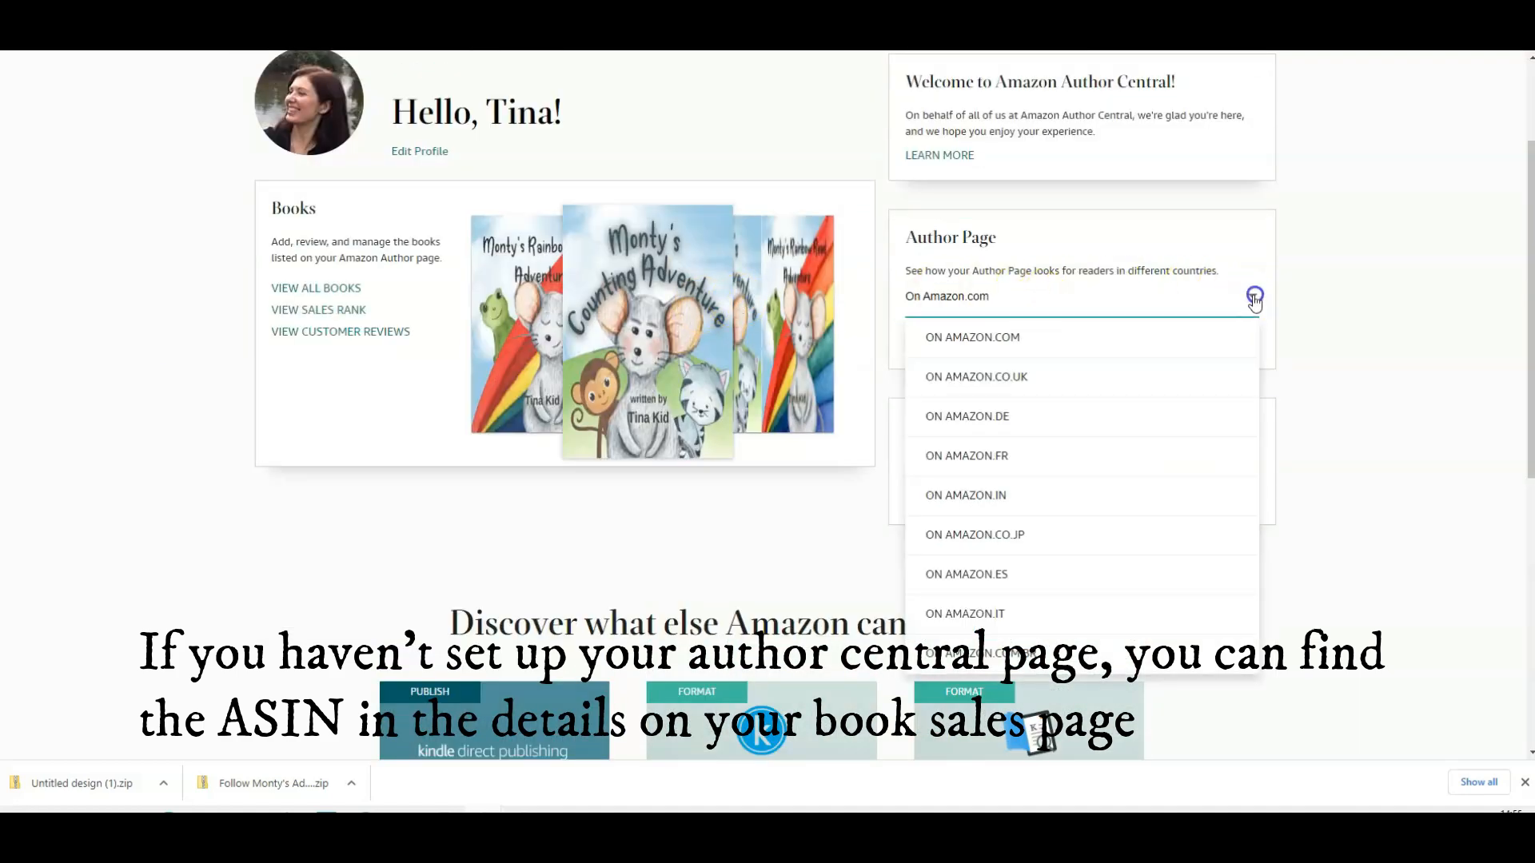
click(1050, 337)
click(930, 337)
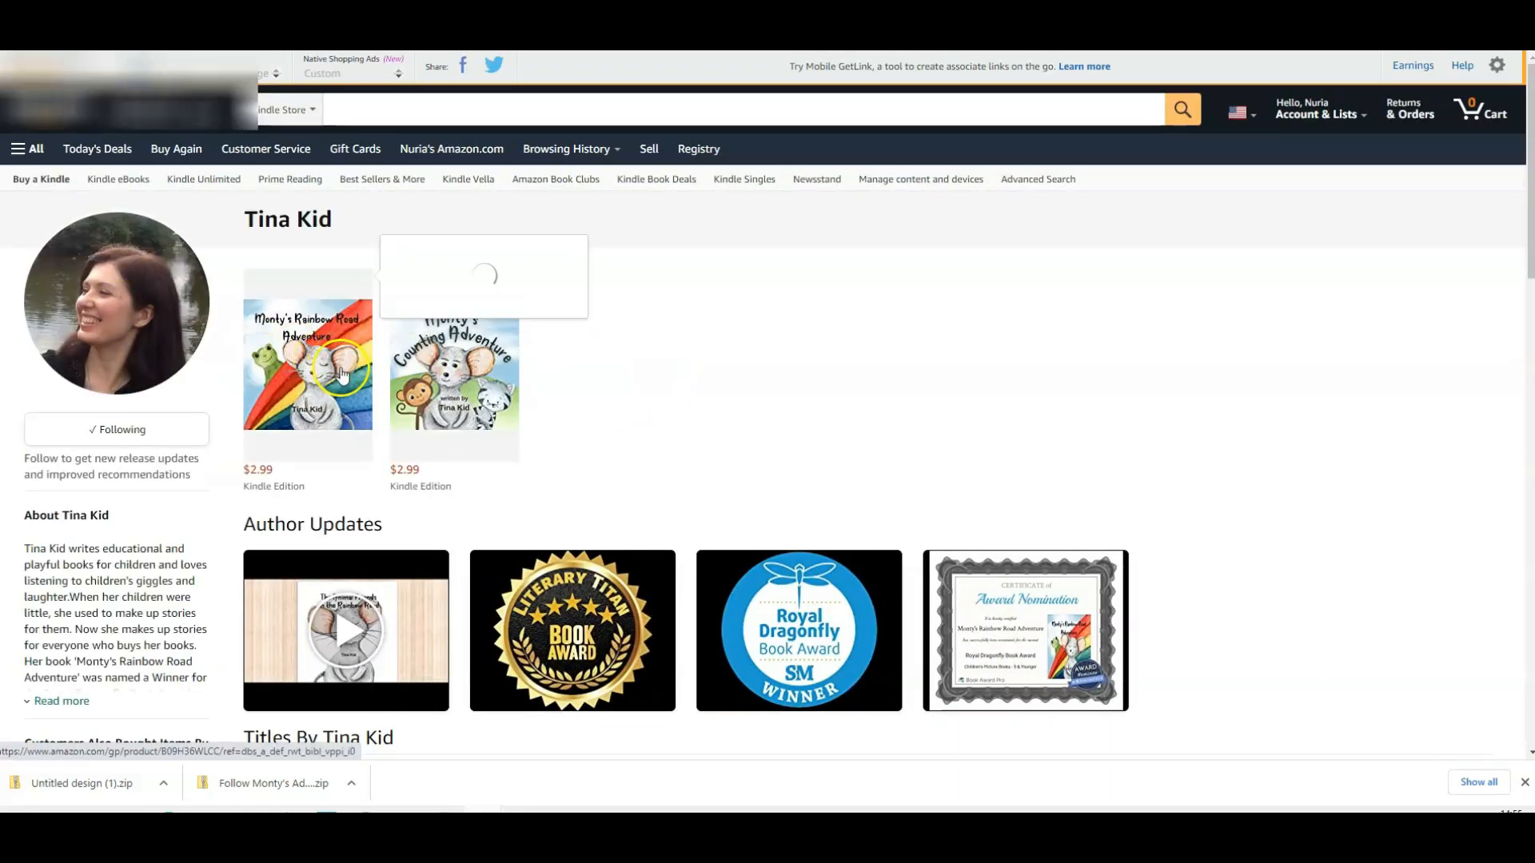
Copy the Kindle ASINs from the author page into the comparison chart: B09H36WLCC for Rainbow Road and B09H38KLMN for Counting Adventure
scroll(761, 396, down, 7)
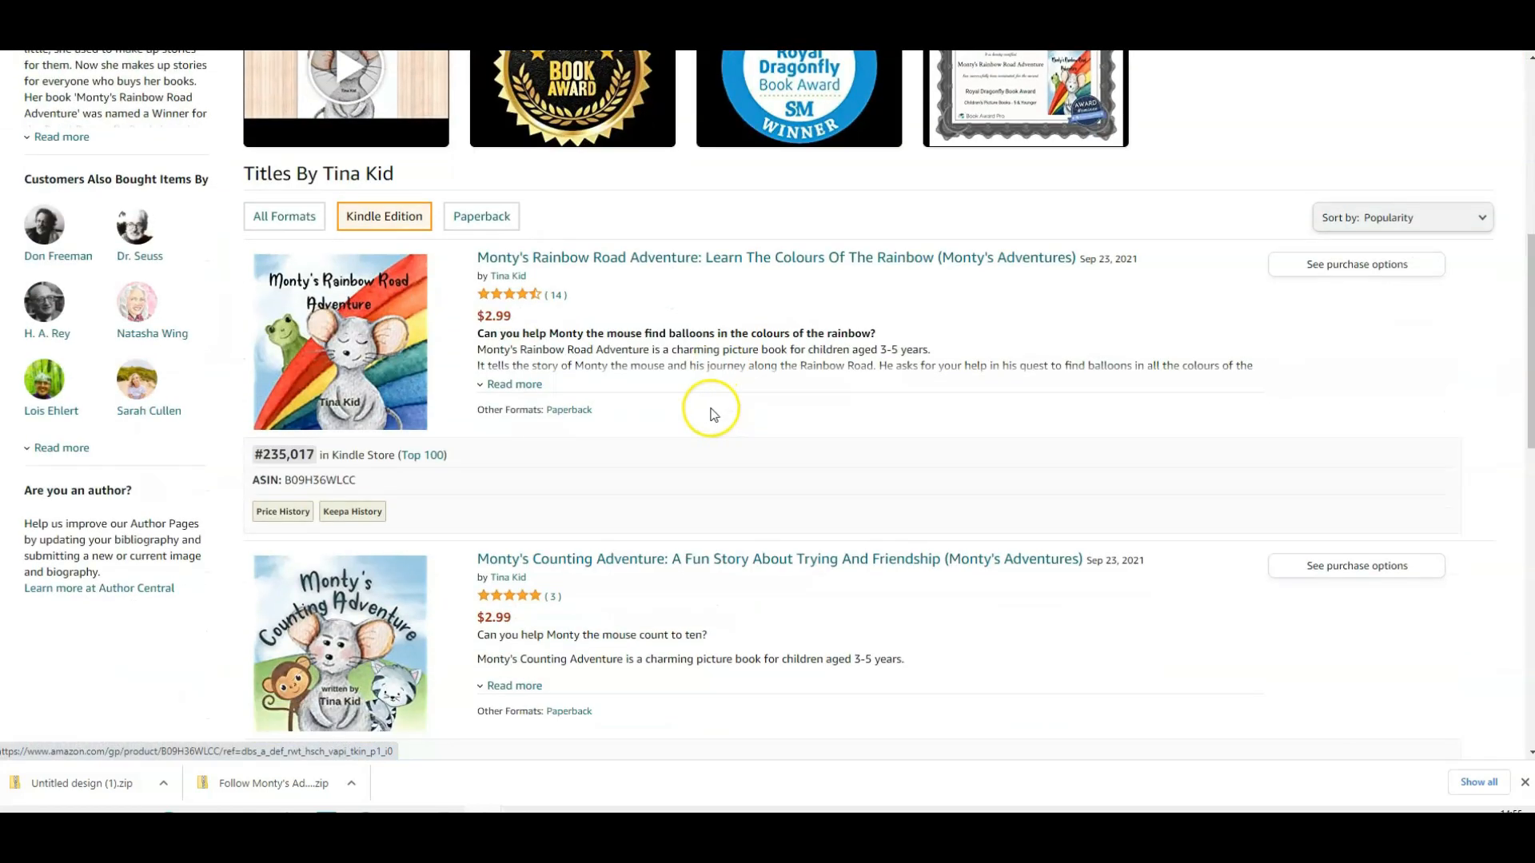
scroll(531, 476, down, 1)
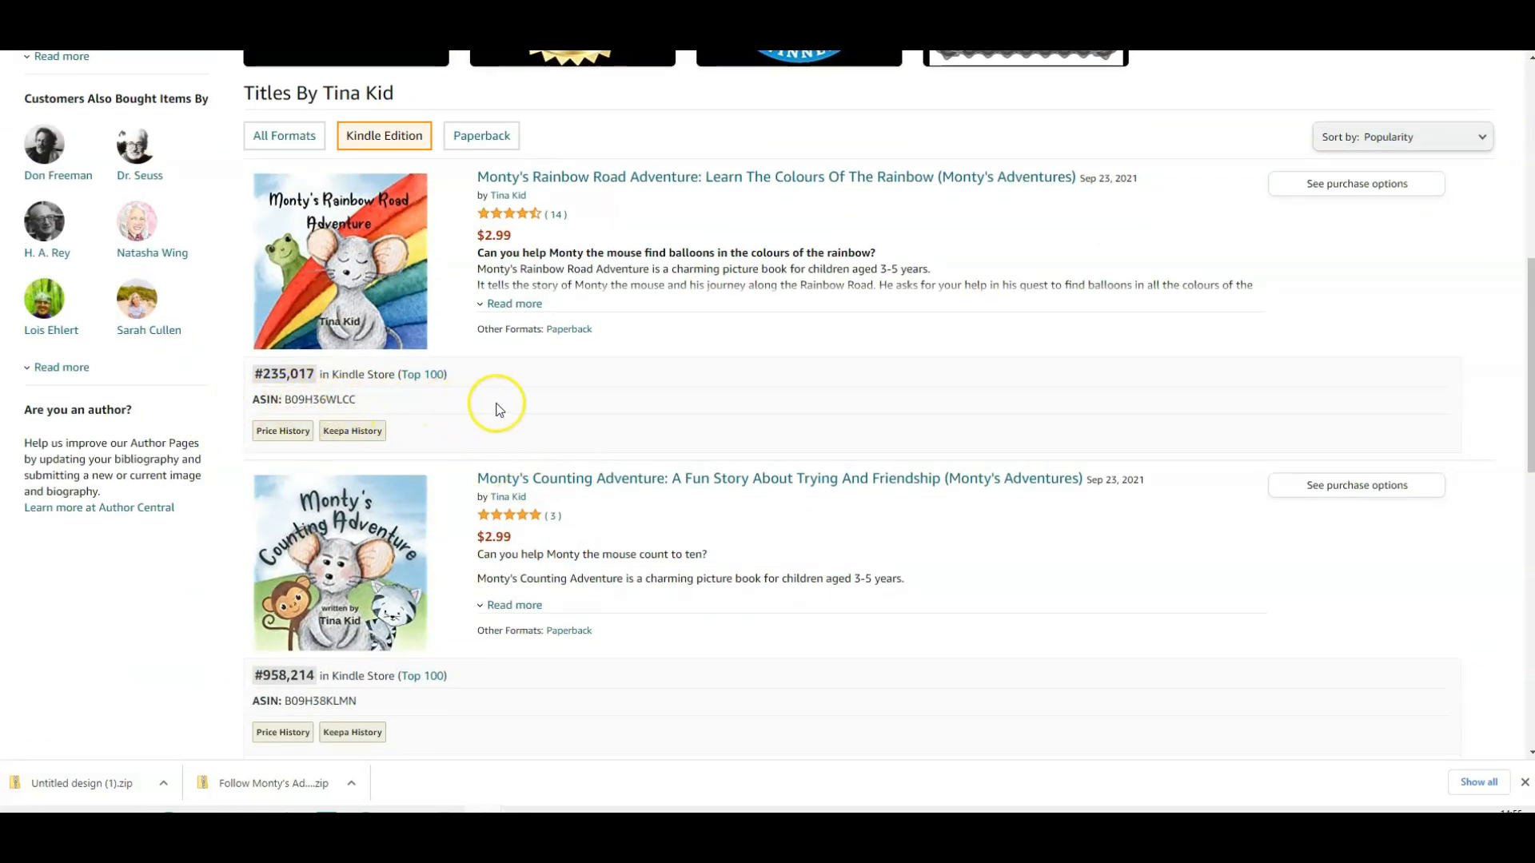
scroll(496, 409, down, 2)
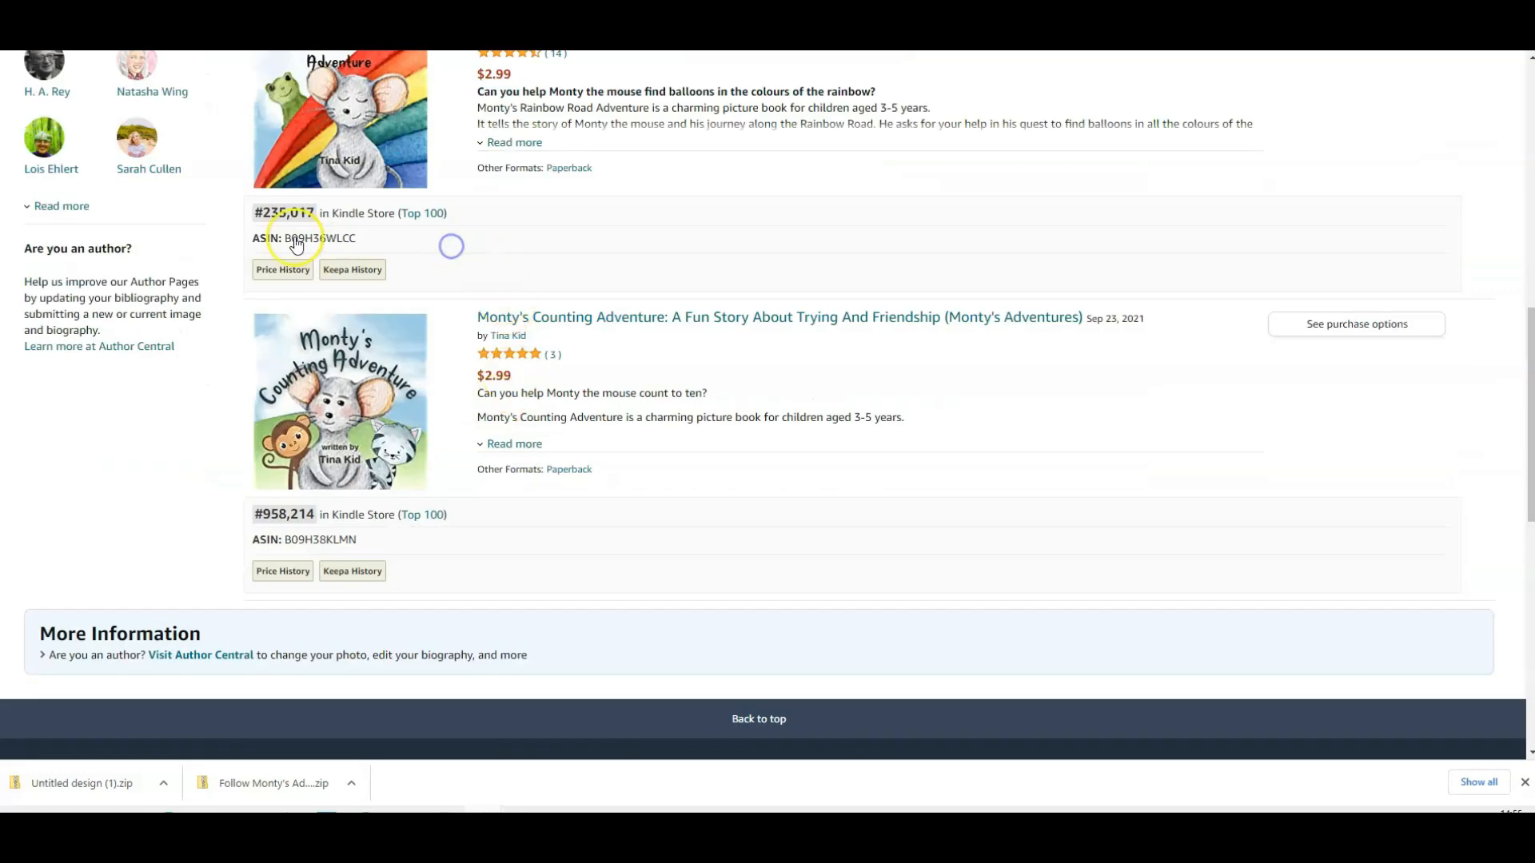
drag(285, 238, 363, 245)
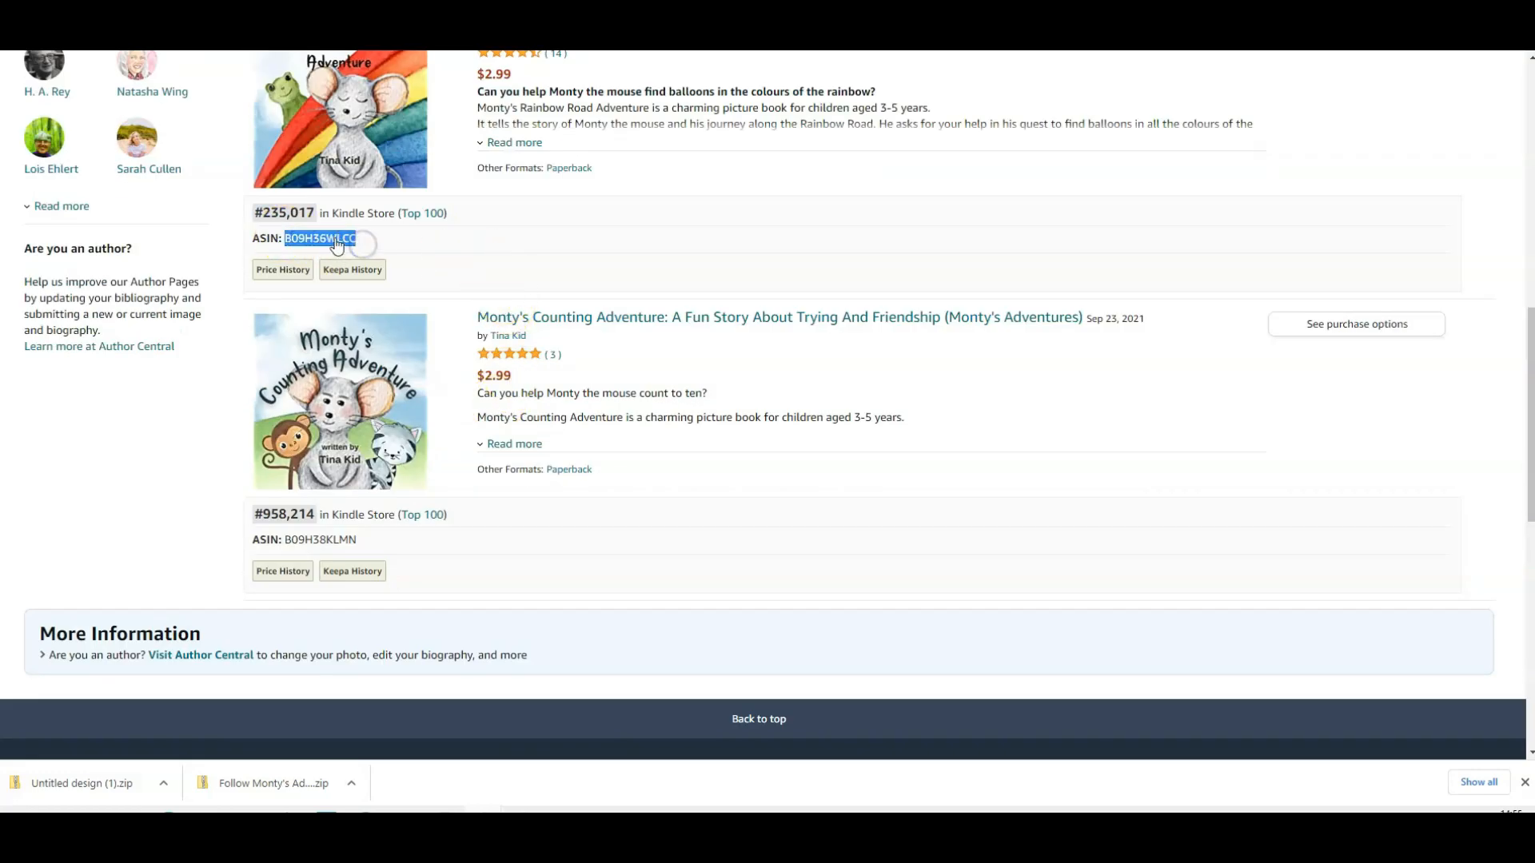
right_click(336, 242)
click(366, 249)
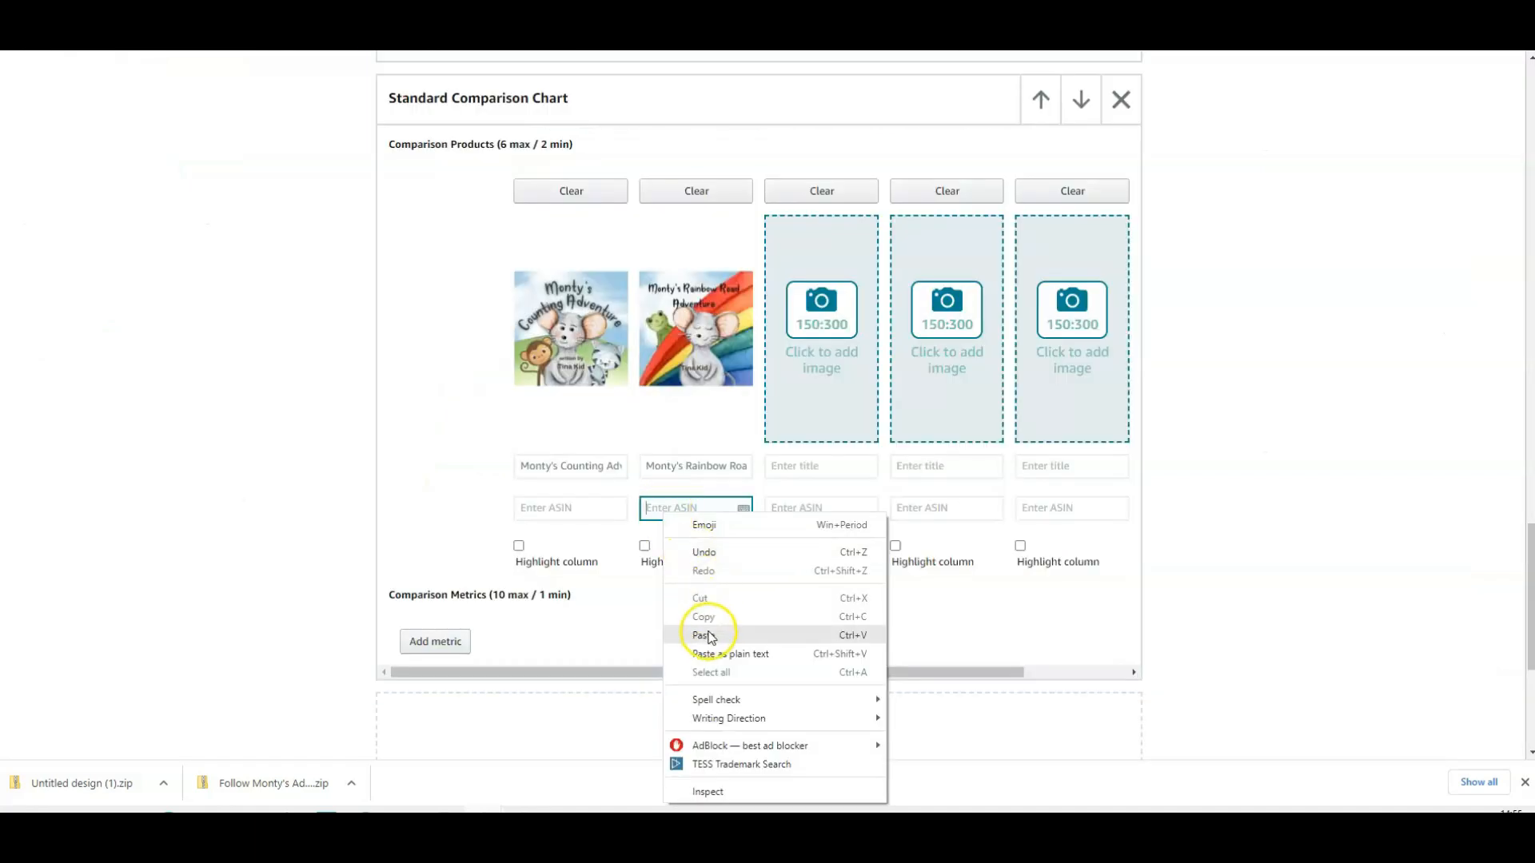
click(703, 634)
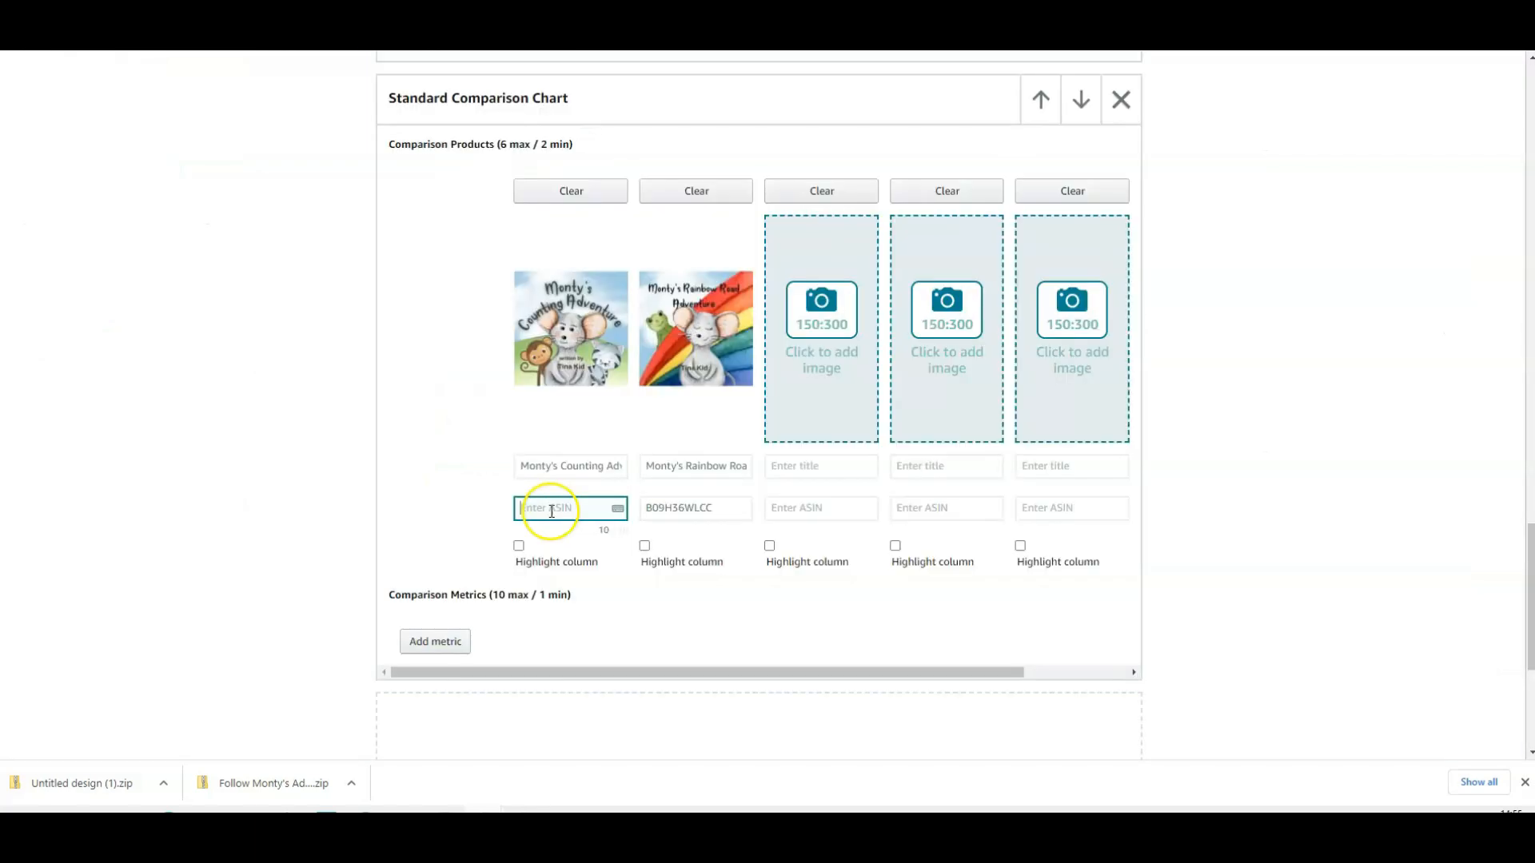
right_click(548, 507)
click(601, 634)
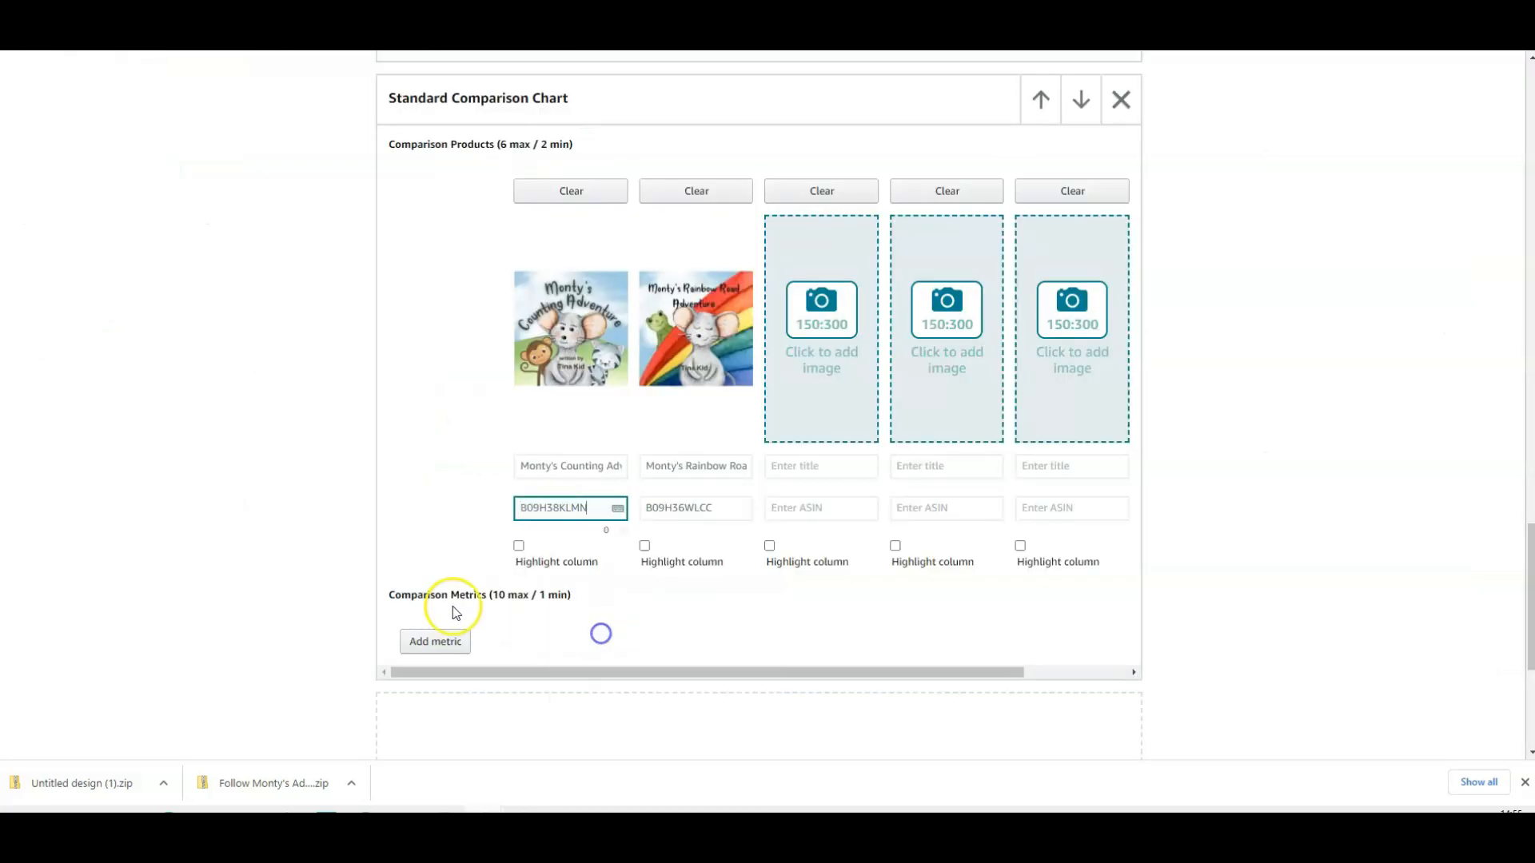
Add one comparison metric row to the Standard Comparison Chart
scroll(427, 516, down, 2)
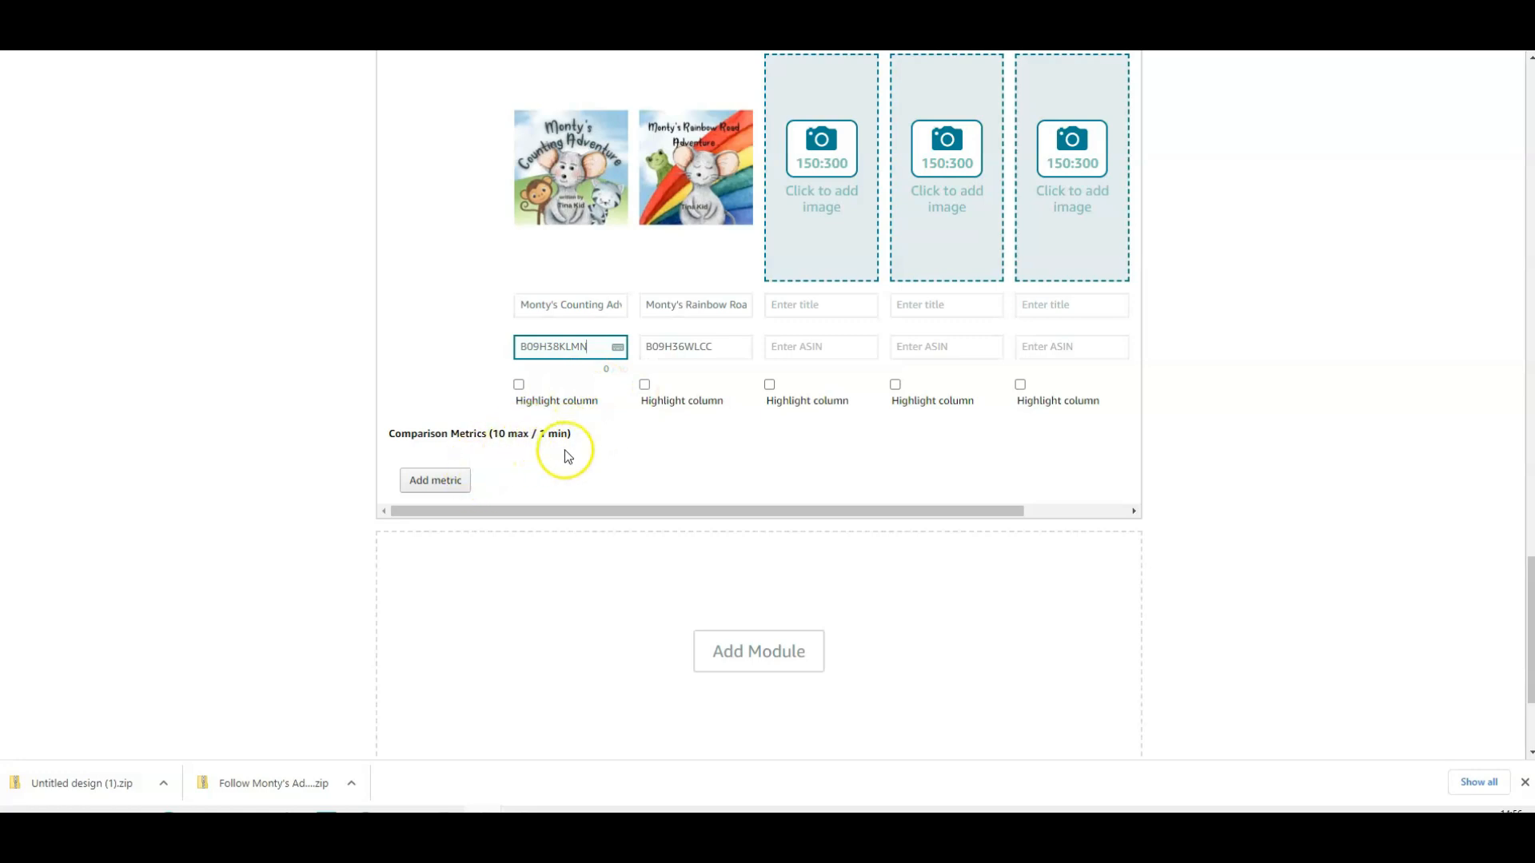
scroll(672, 478, up, 3)
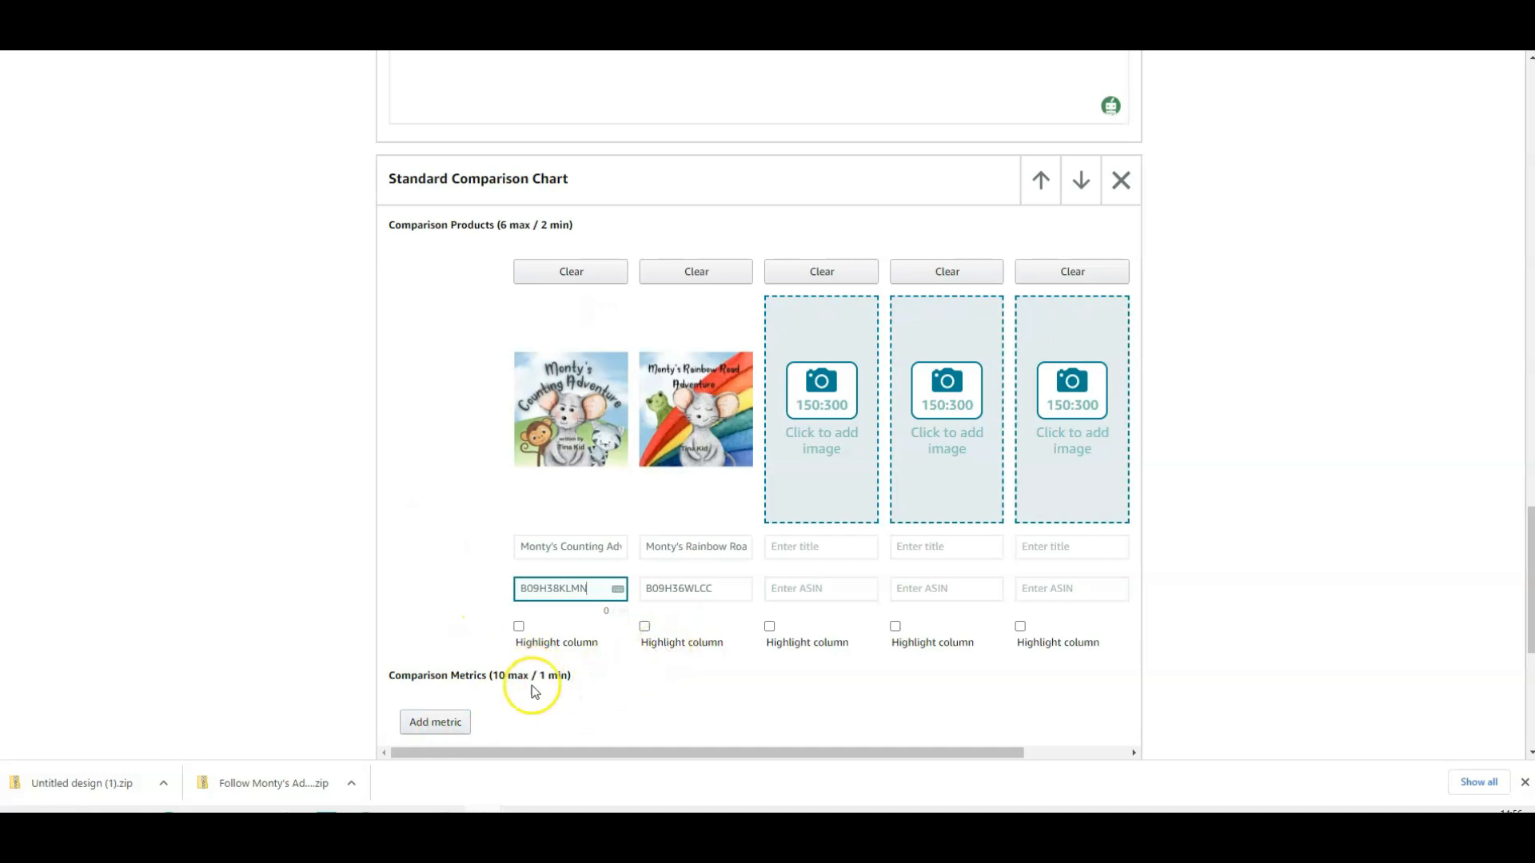
click(435, 722)
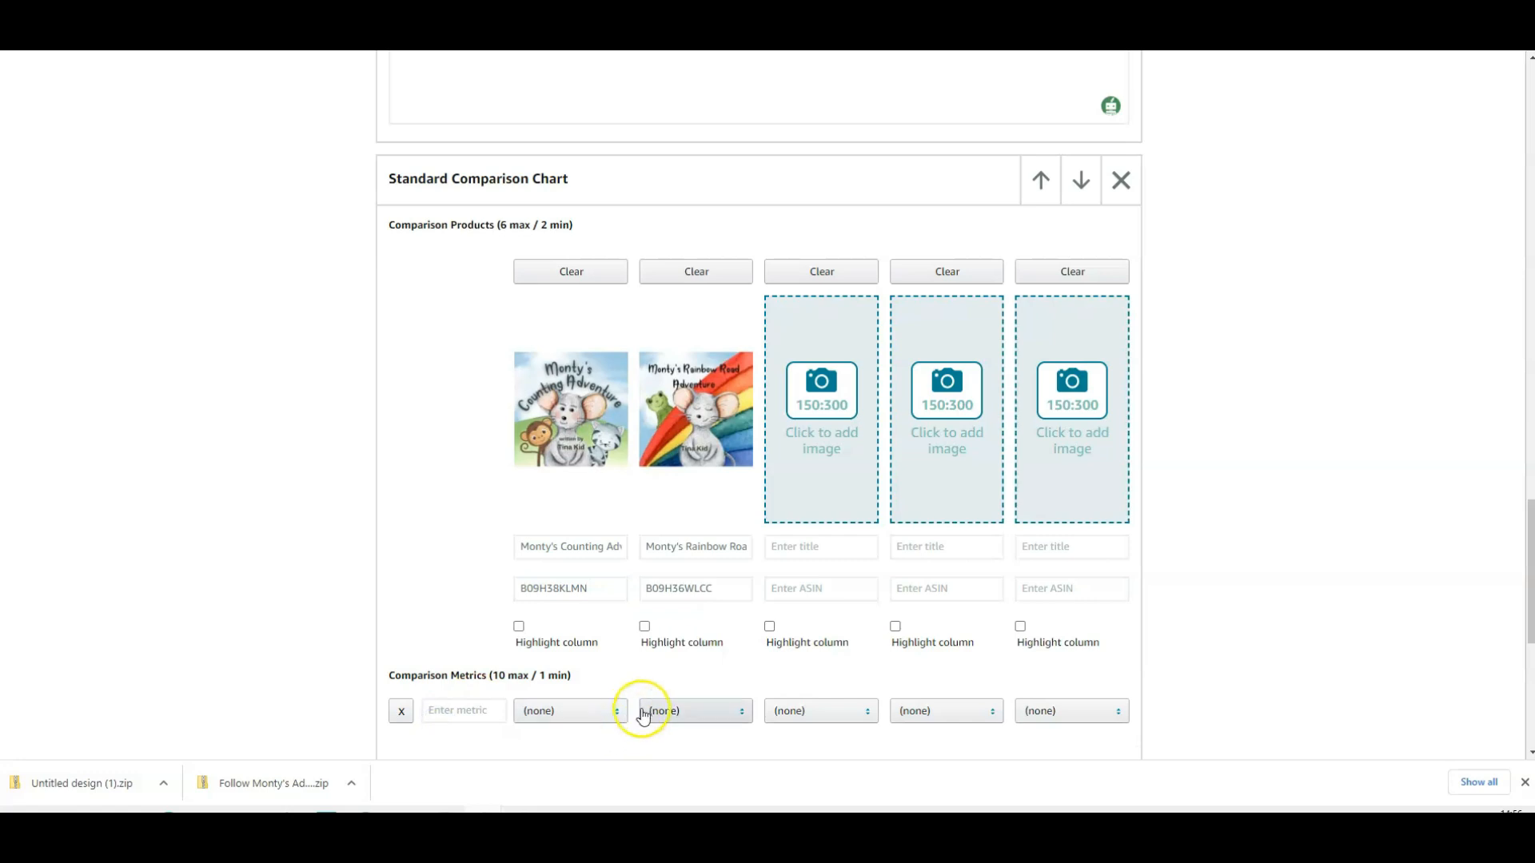
scroll(640, 717, down, 3)
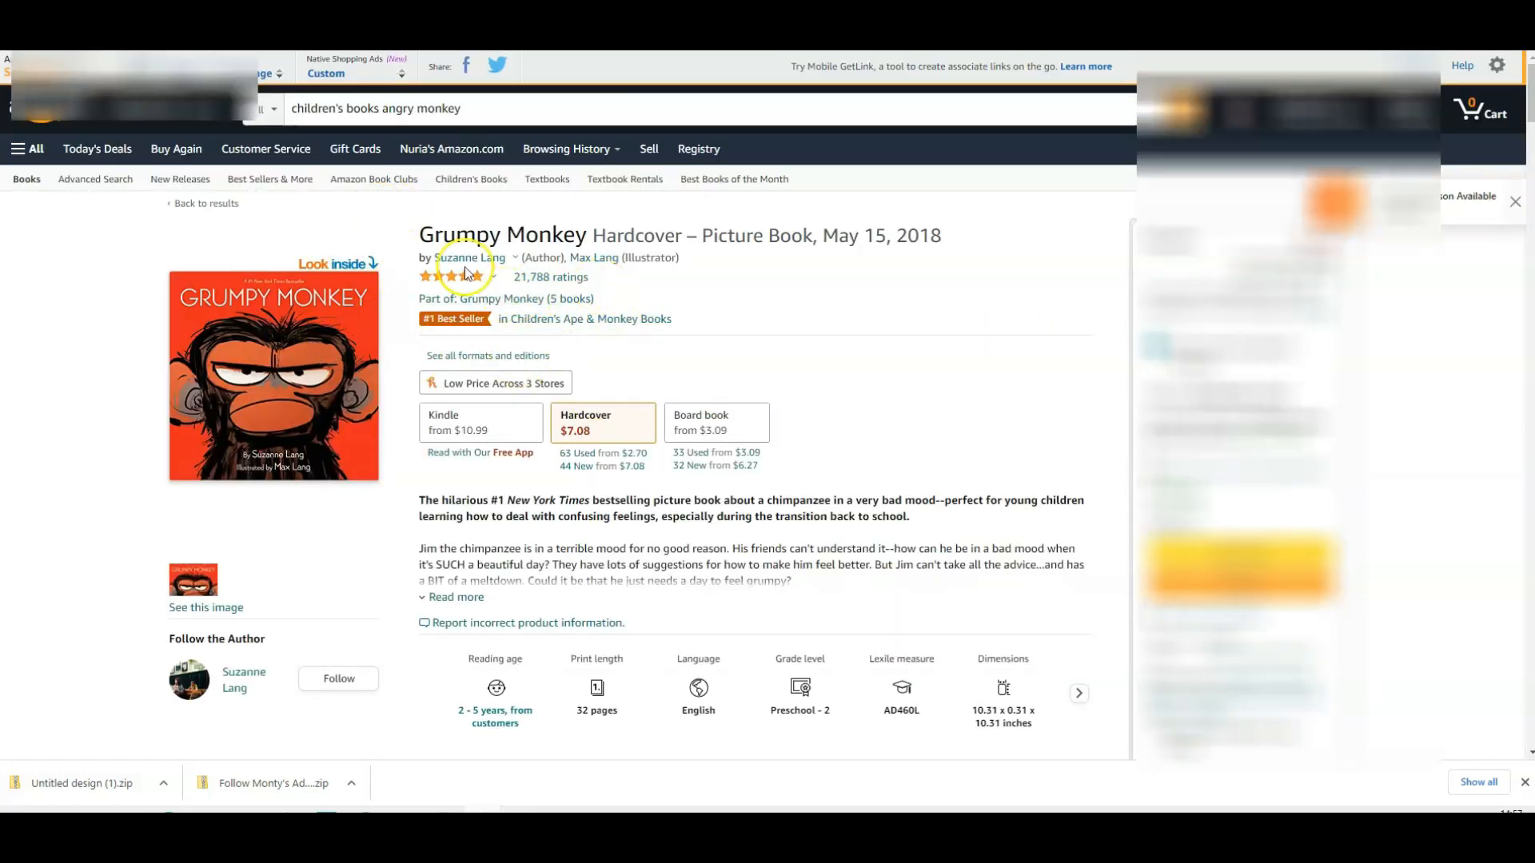
Look through the Grumpy Monkey hardcover's sales page on Amazon, past the customers-also-viewed books
scroll(968, 367, down, 1)
scroll(968, 370, down, 15)
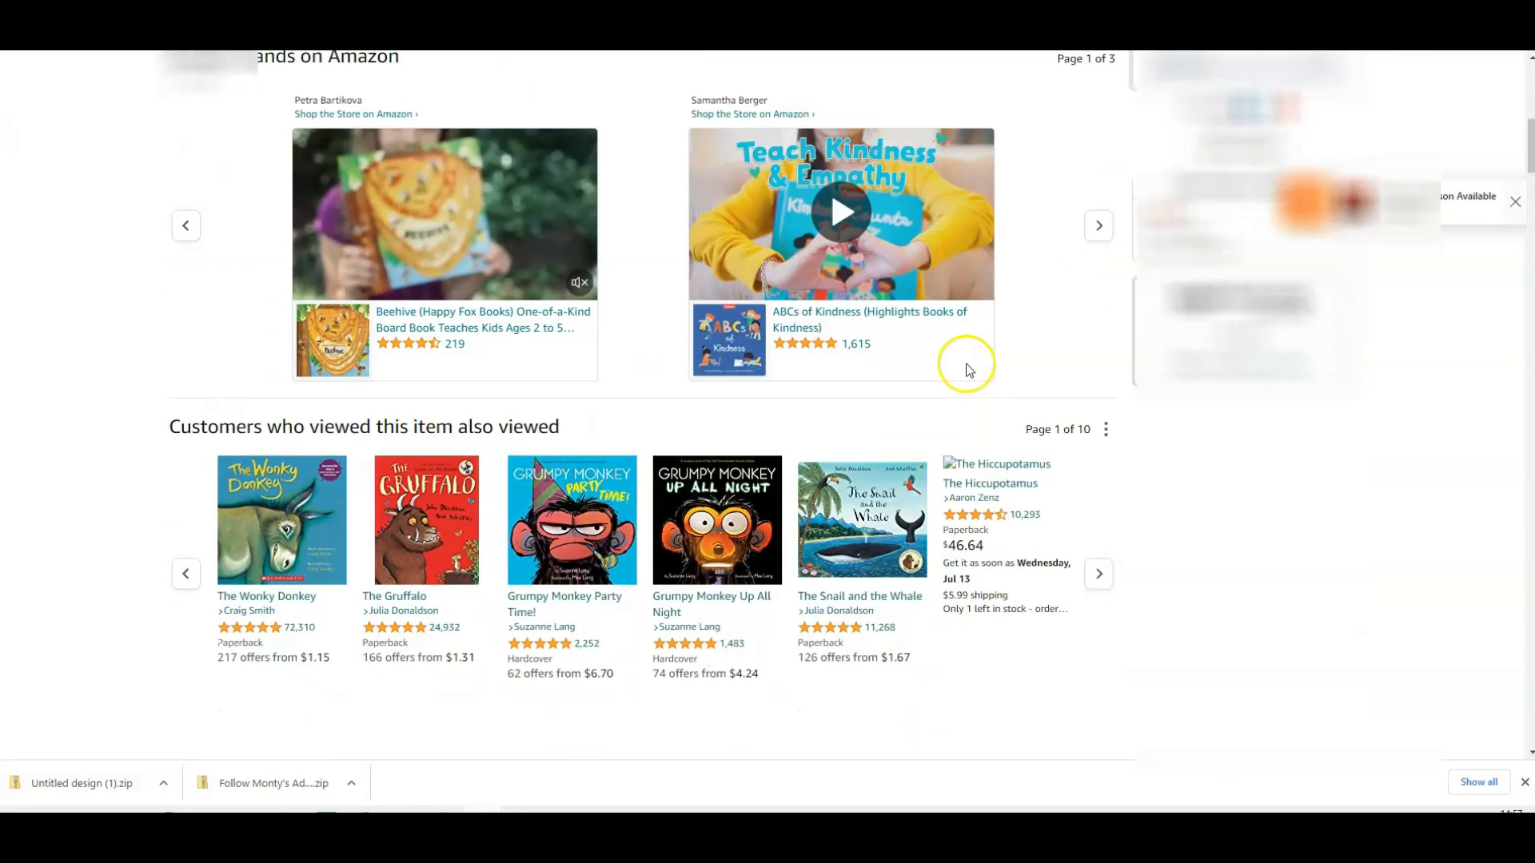
scroll(967, 370, down, 11)
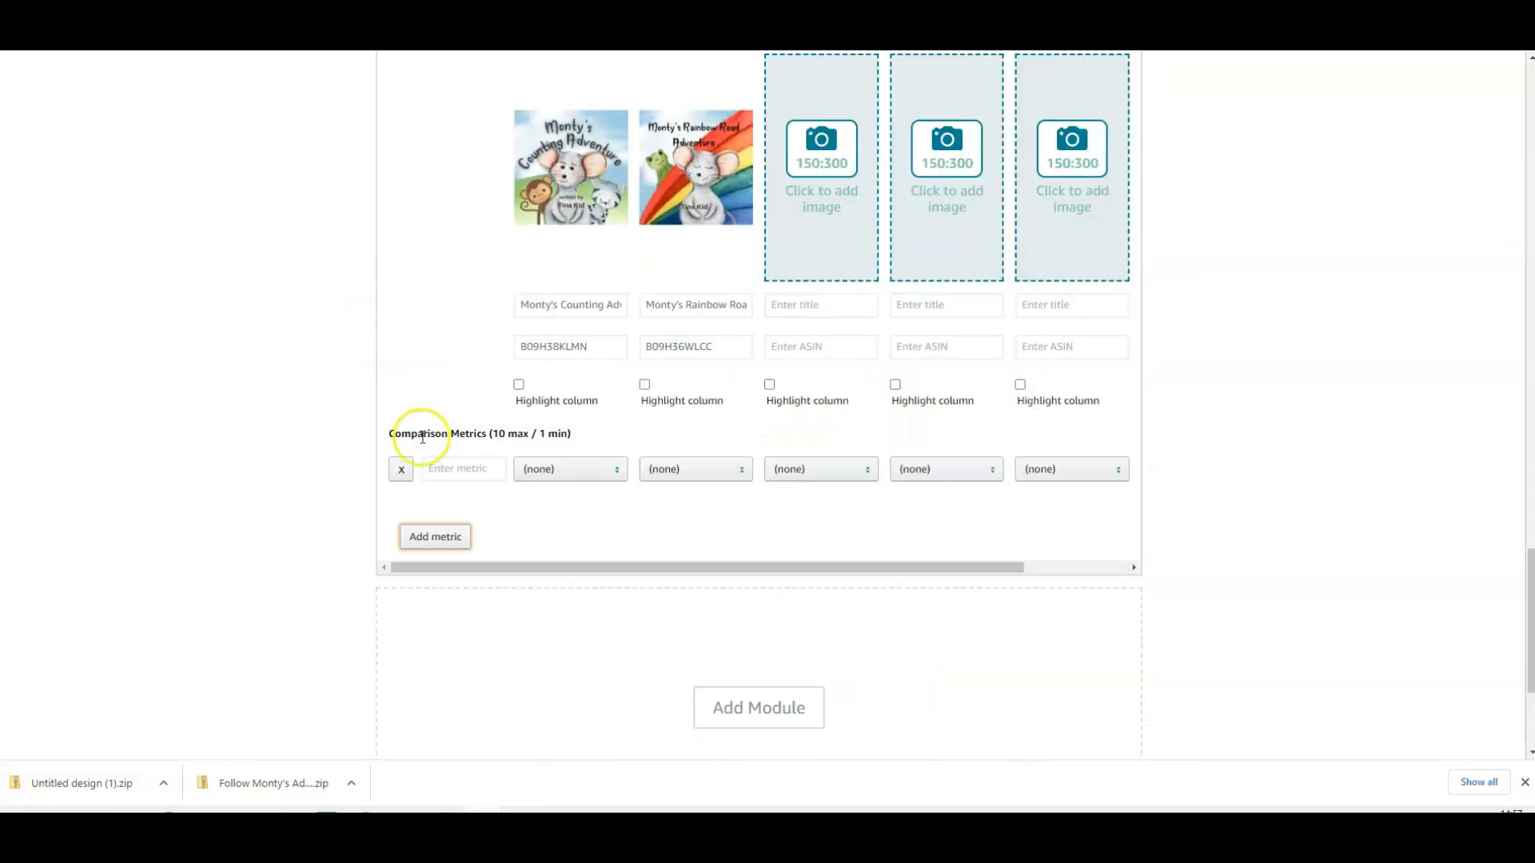
Name the comparison metric with text beginning "See my other b" and give Counting Adventure the text value "Learn to count to 10"
click(460, 469)
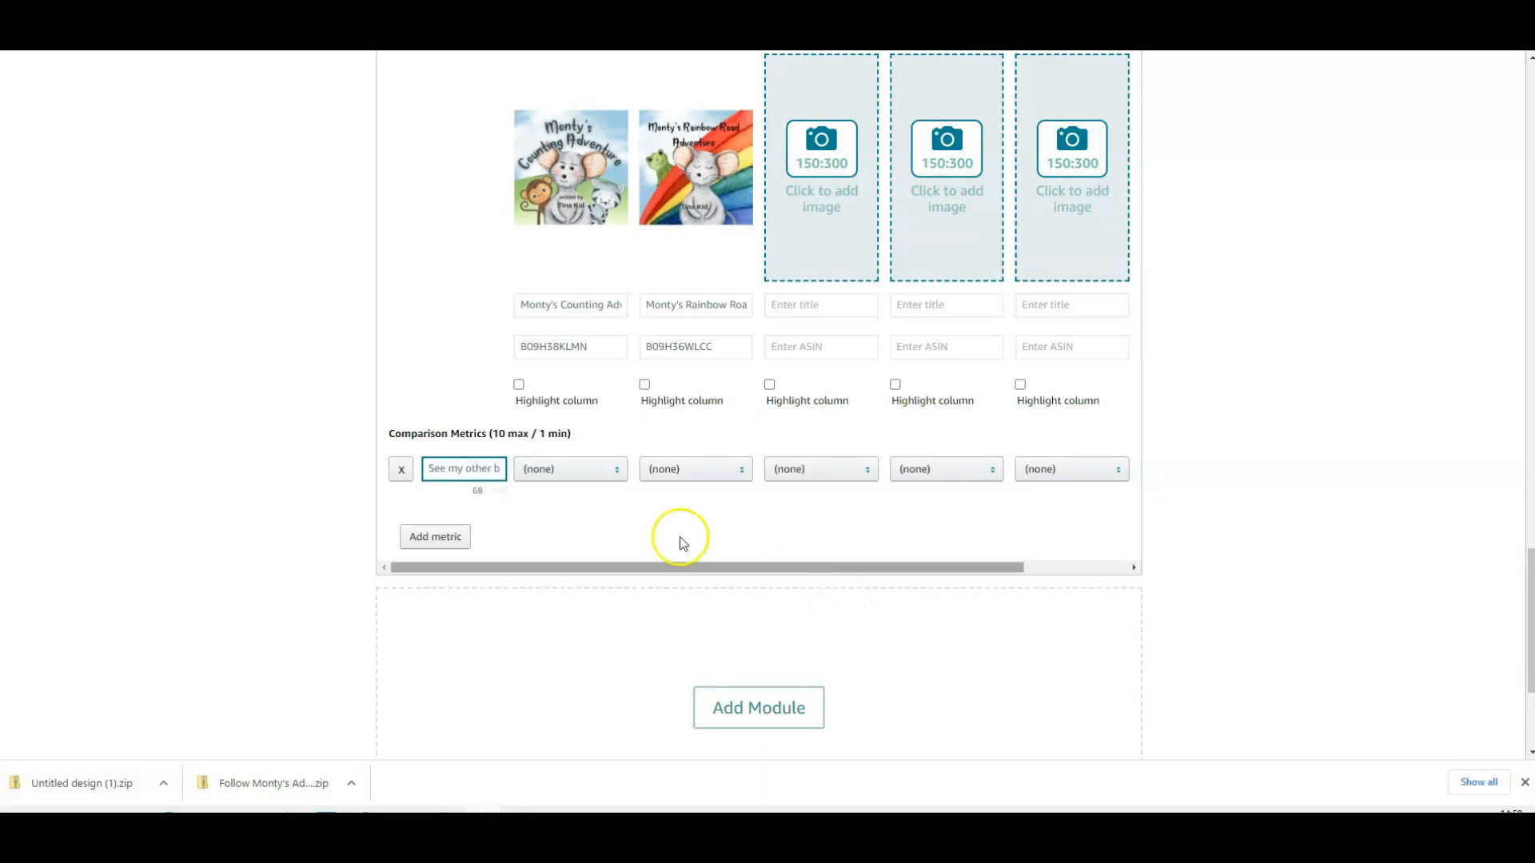
click(592, 473)
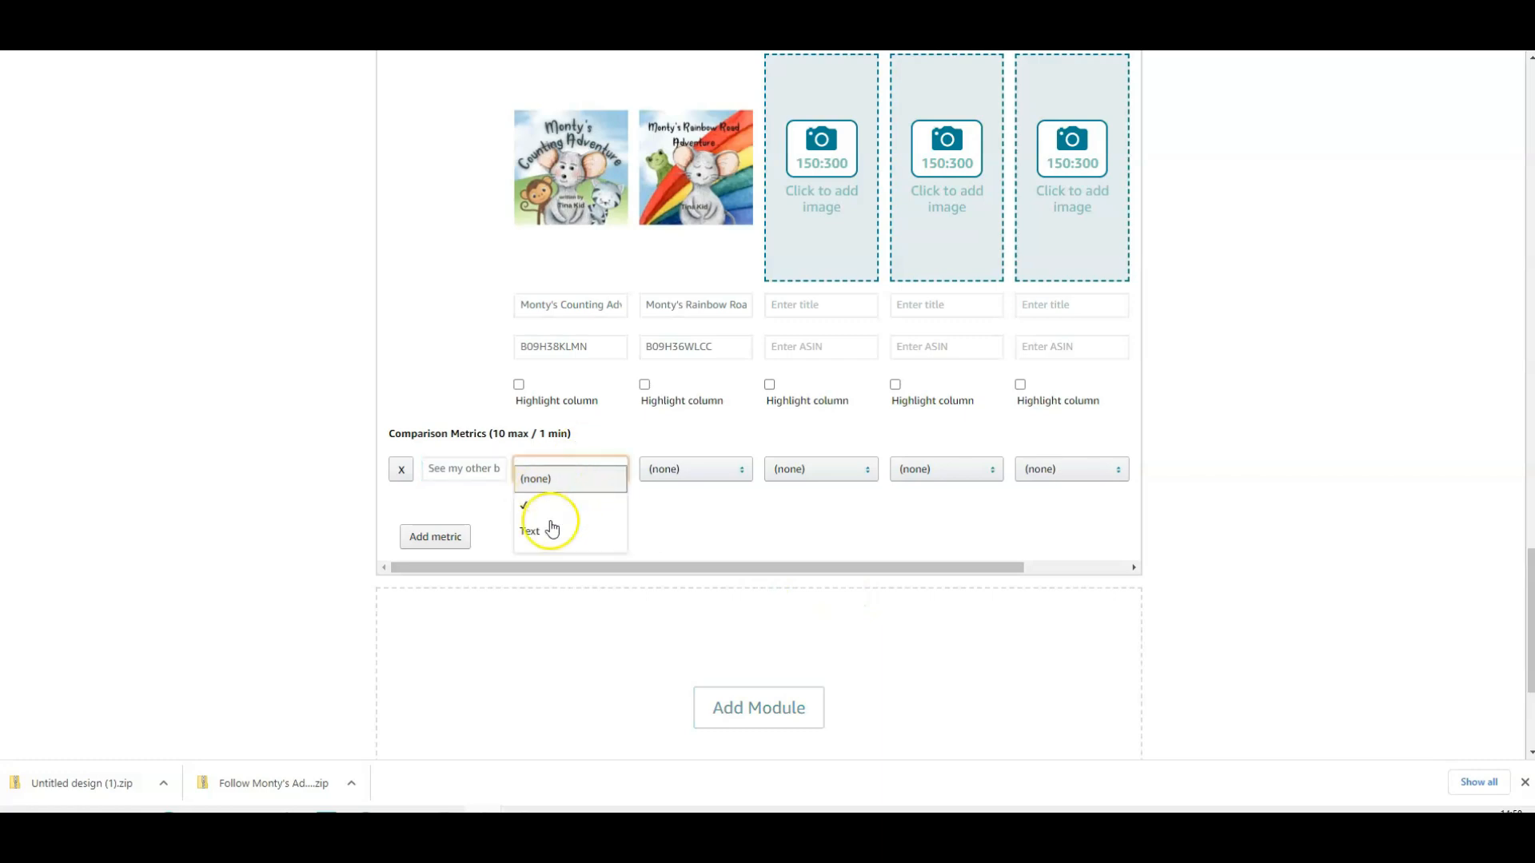
click(546, 536)
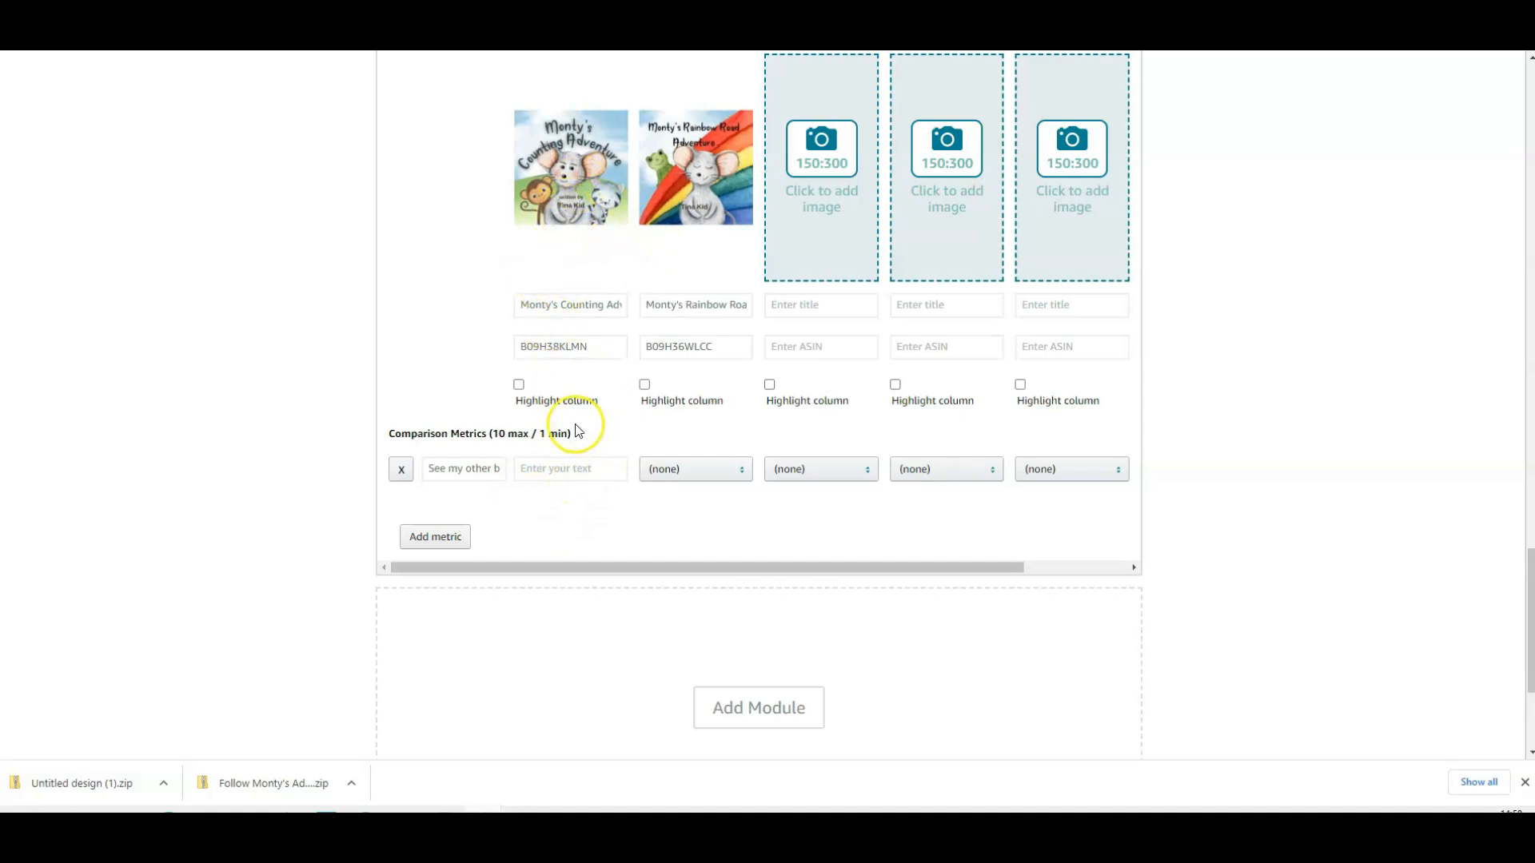
click(532, 471)
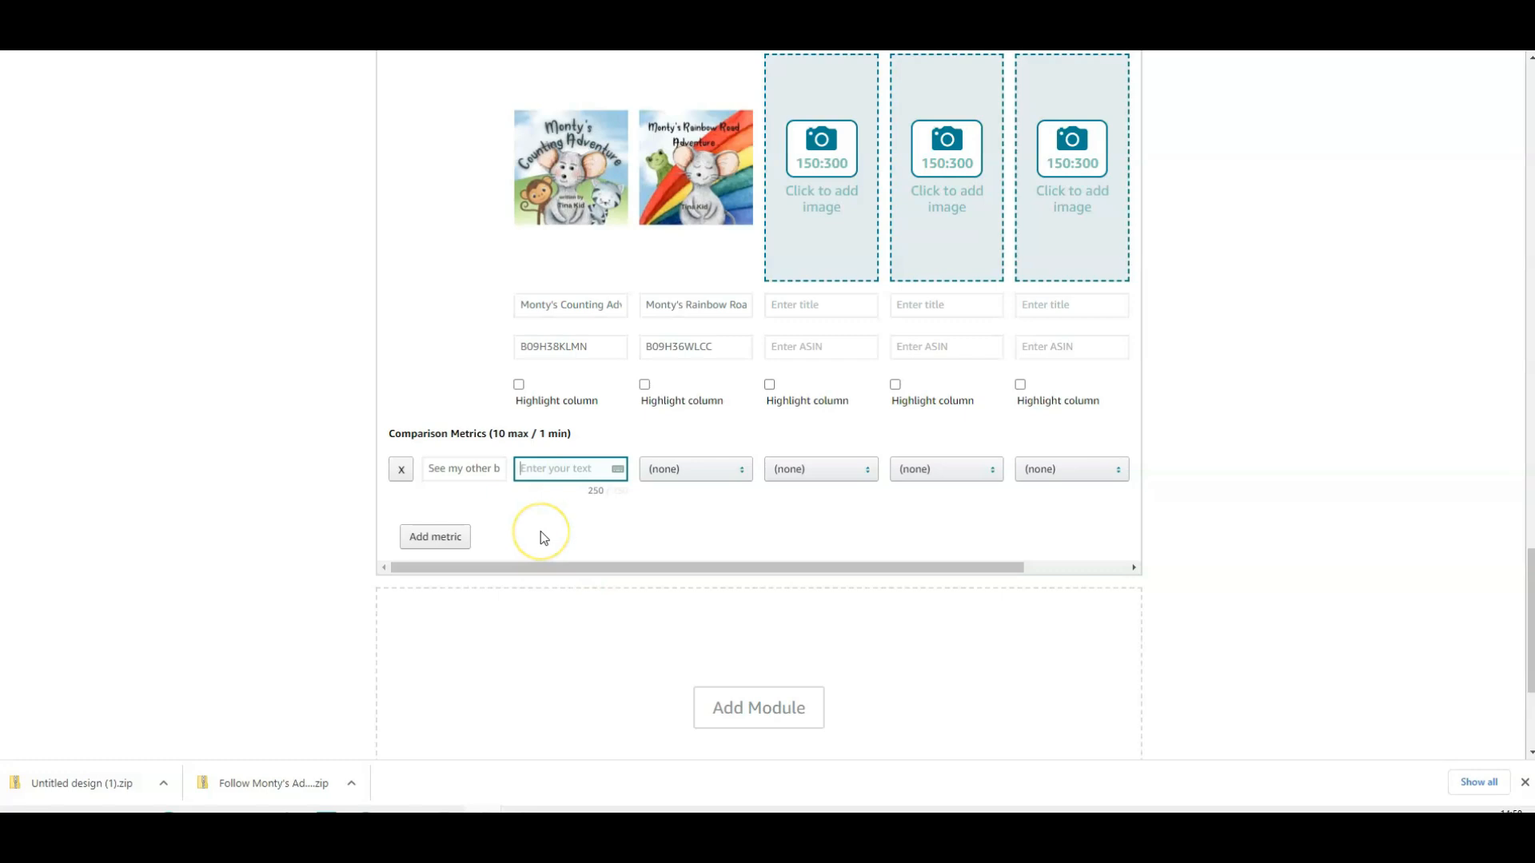
text(Learn to count to 10)
Give the Rainbow Road product a text value for the metric, beginning "Learn the colours of"
click(720, 470)
click(689, 527)
click(675, 467)
text(Learn the colours of)
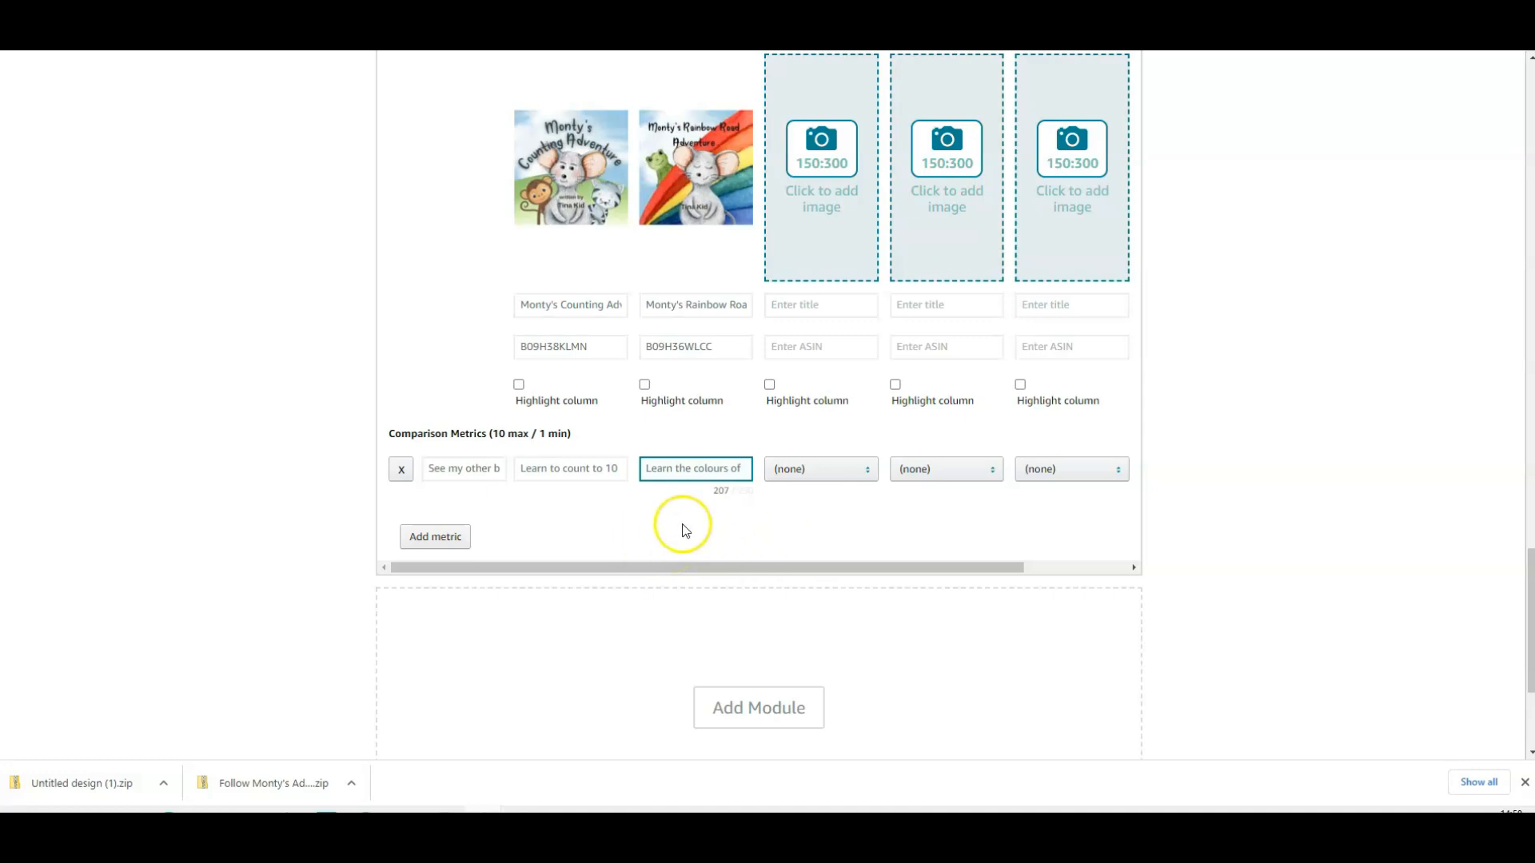
Review the edited modules and preview the A+ content in the desktop layout
scroll(1139, 502, down, 2)
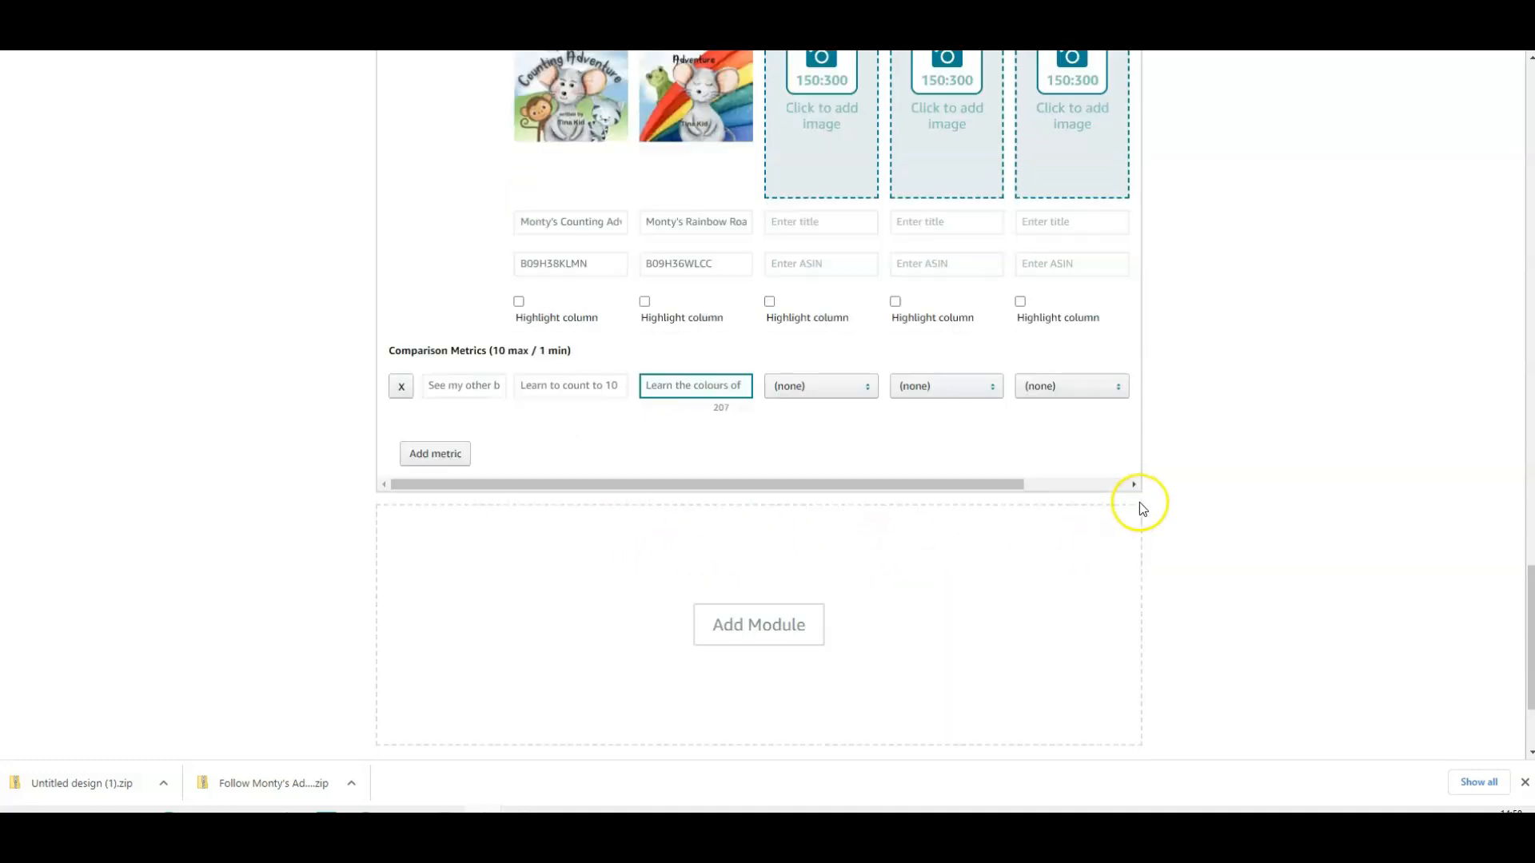
scroll(1143, 531, up, 4)
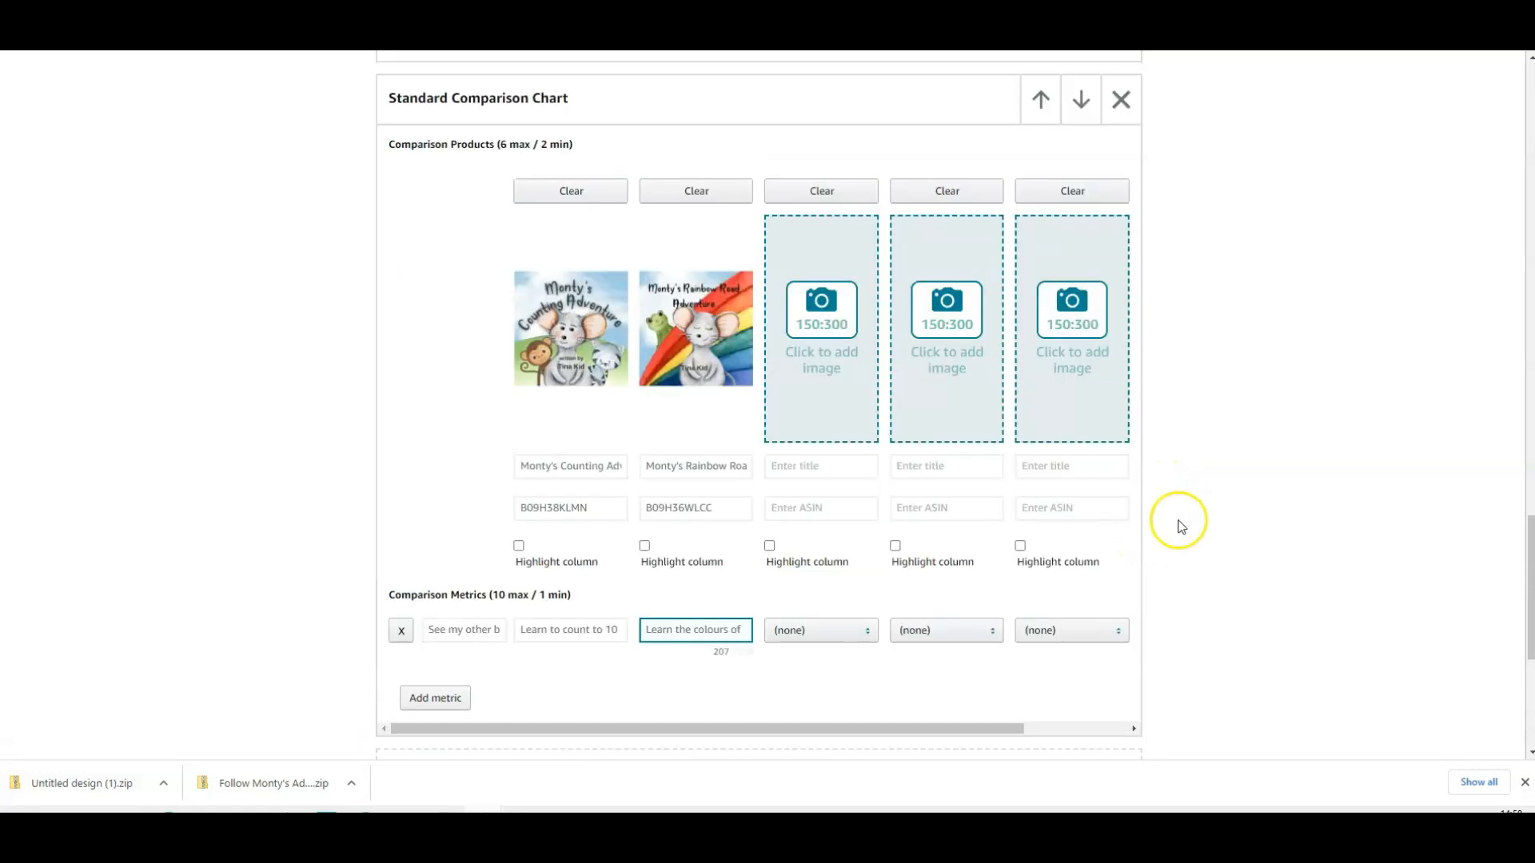
scroll(1183, 526, up, 2)
scroll(1245, 514, down, 2)
scroll(108, 280, up, 15)
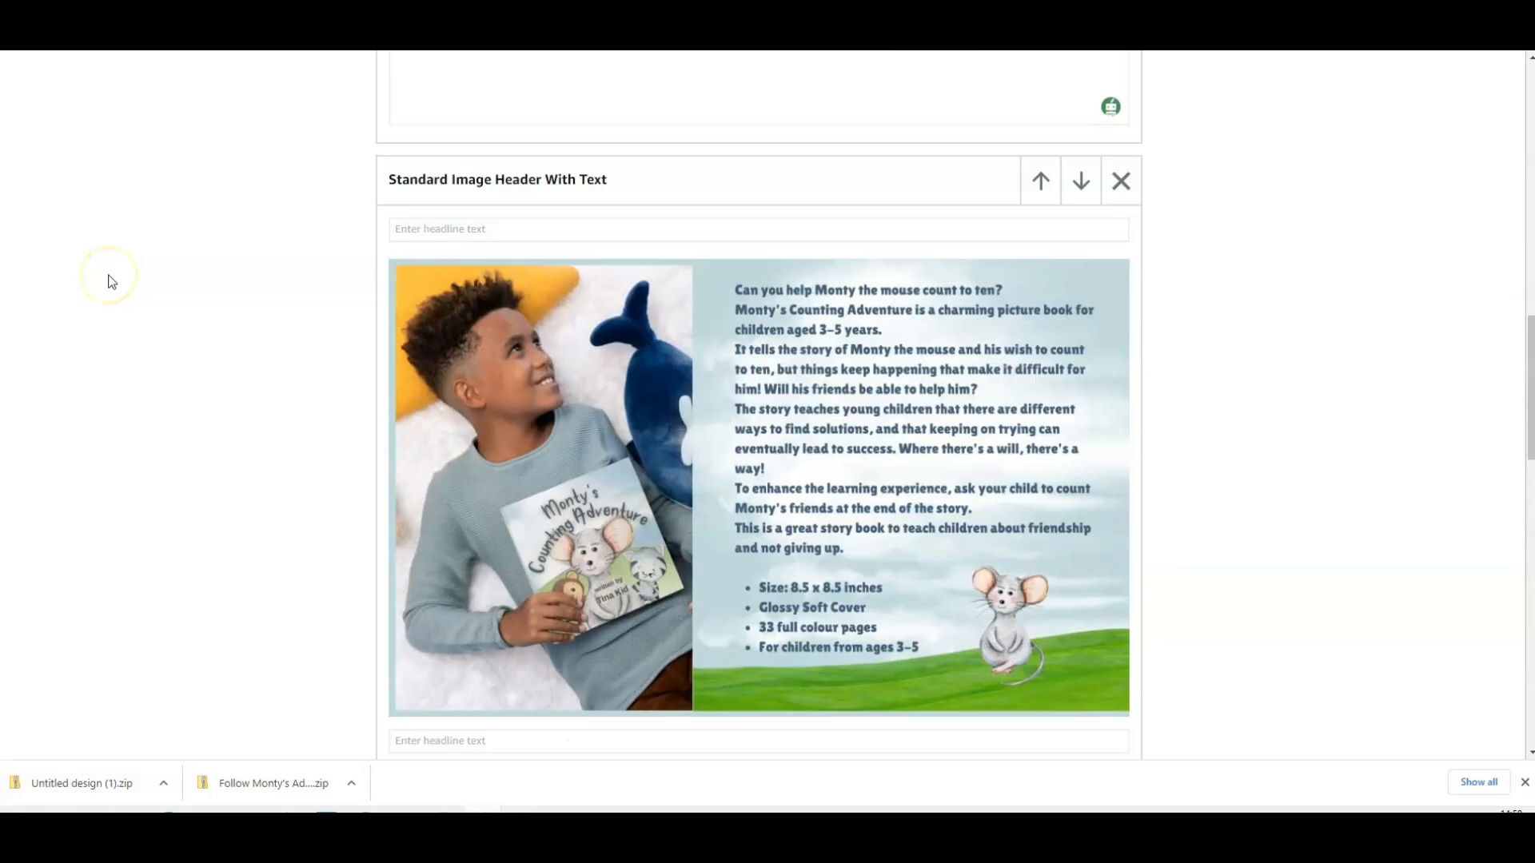
scroll(109, 281, up, 10)
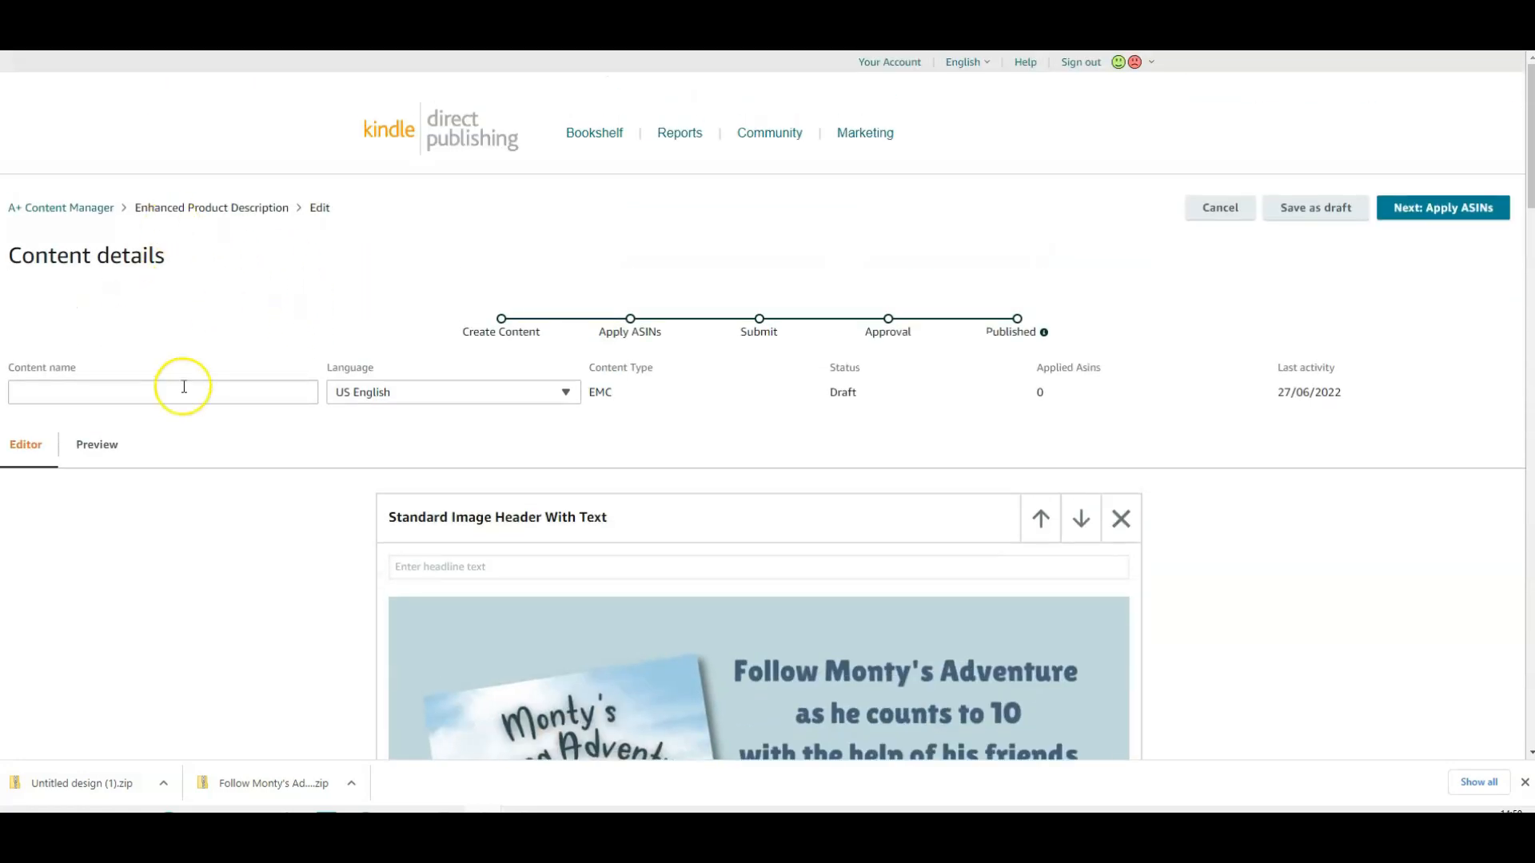
click(97, 452)
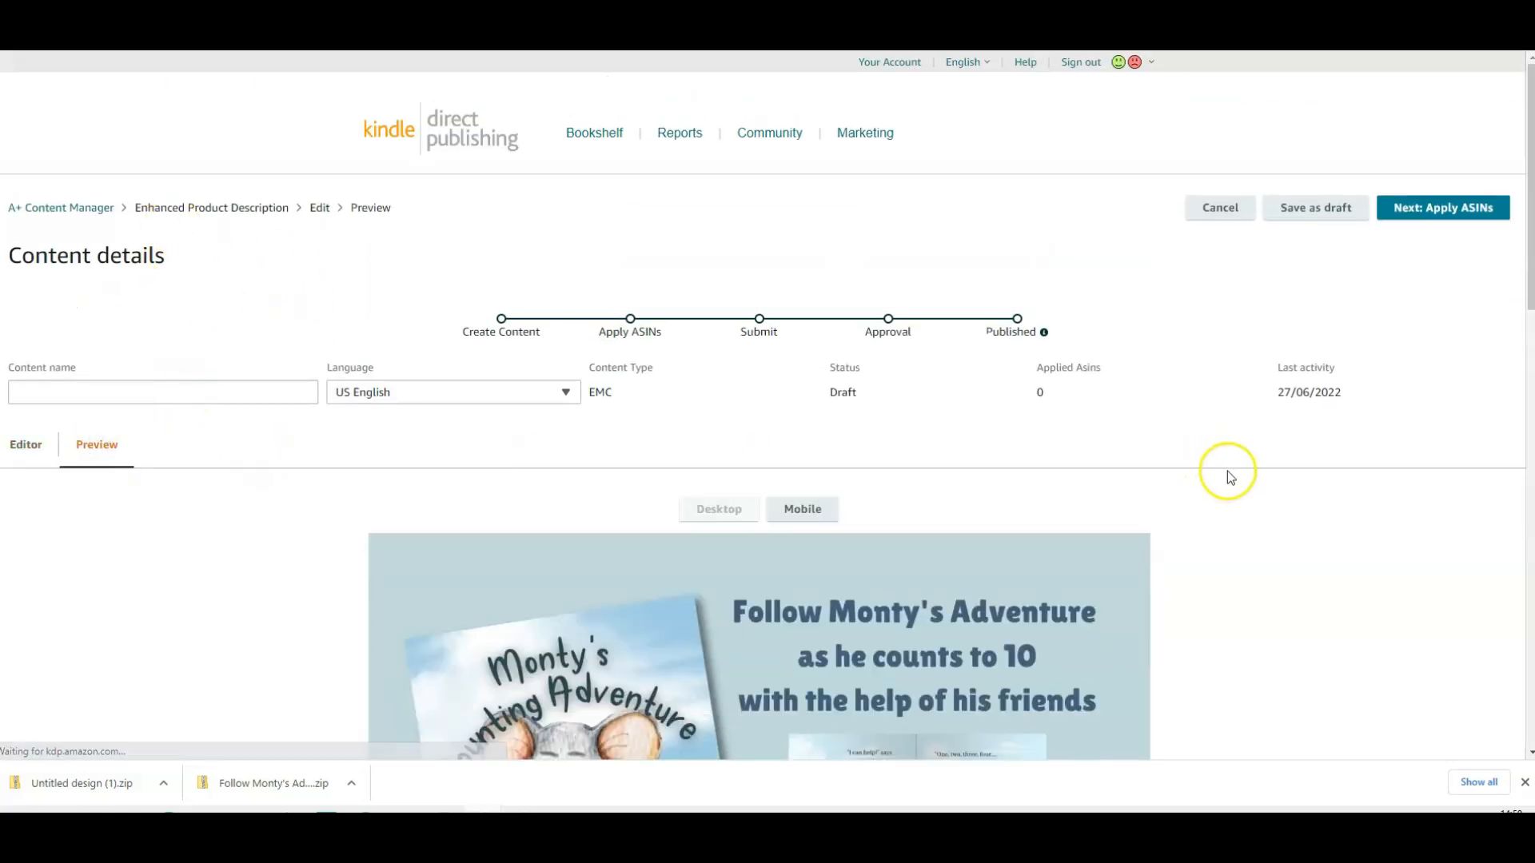
Check the full desktop preview of the A+ content from the header images down to the comparison chart
scroll(1229, 470, down, 3)
scroll(1231, 467, down, 12)
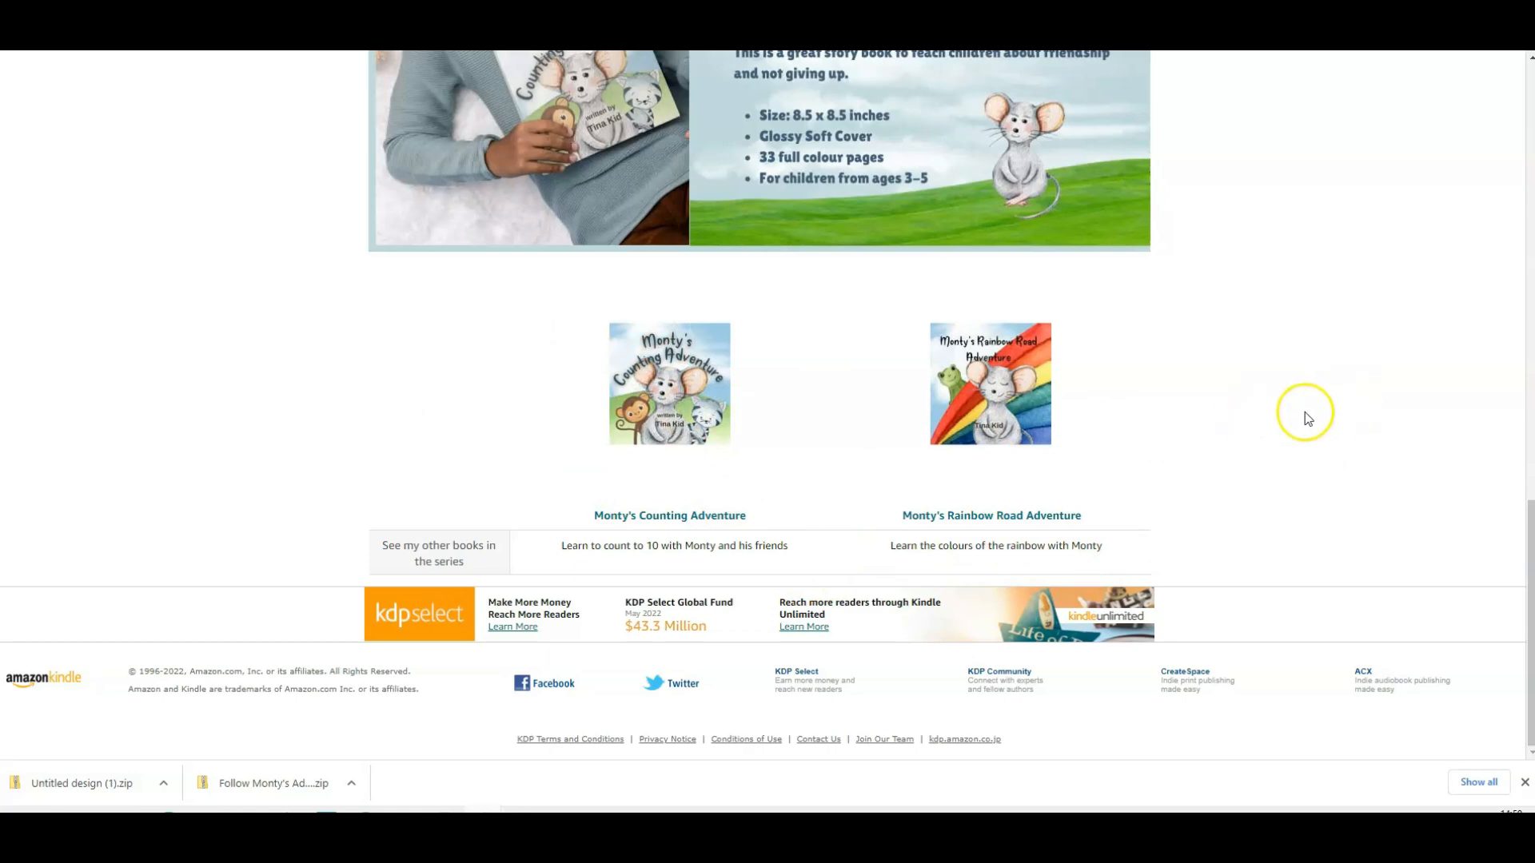
scroll(1343, 429, up, 15)
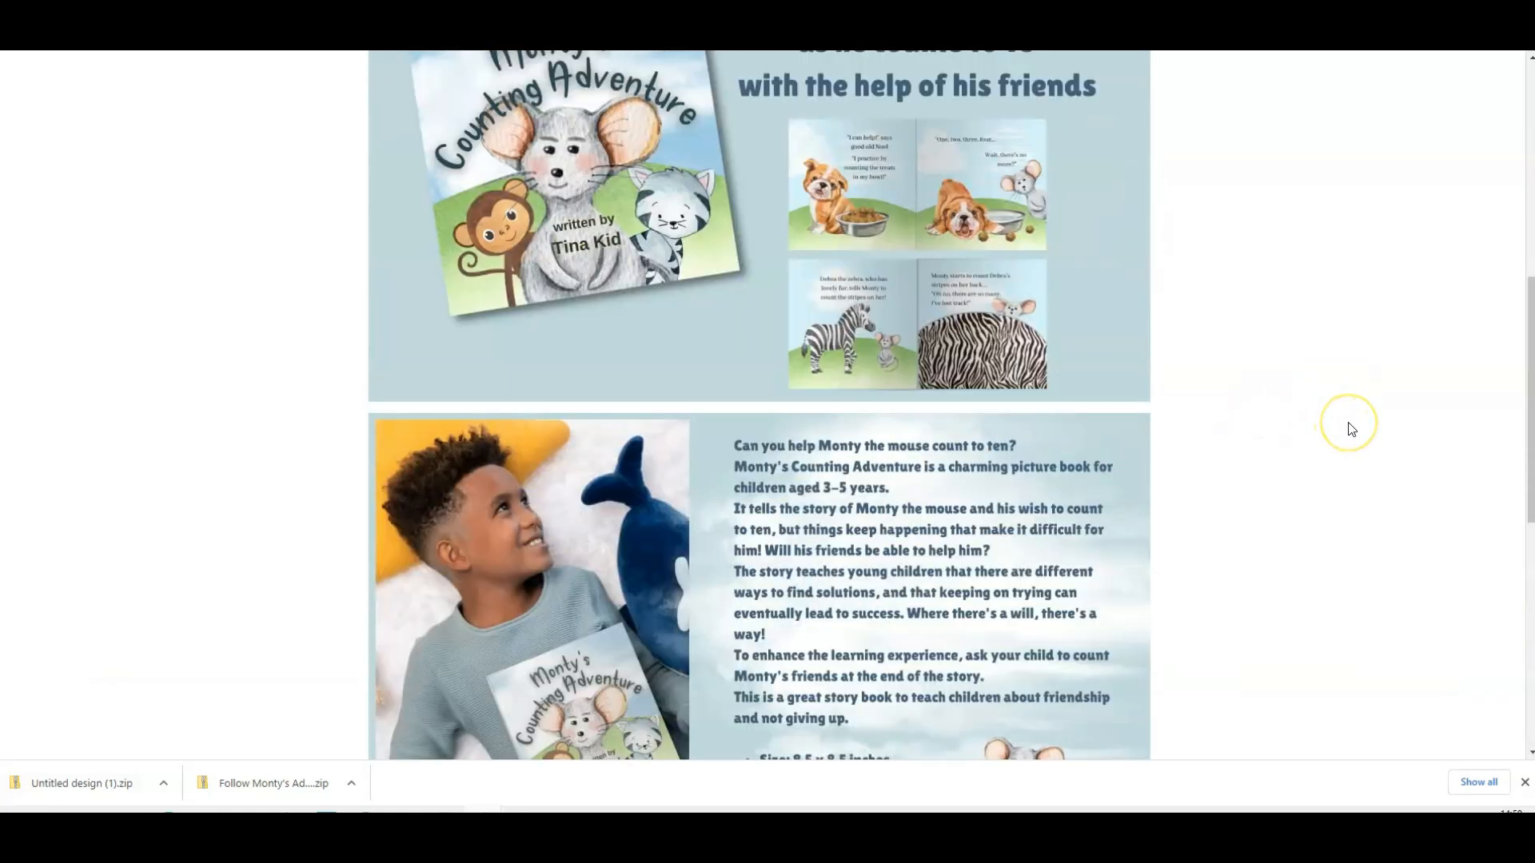
scroll(1299, 389, up, 3)
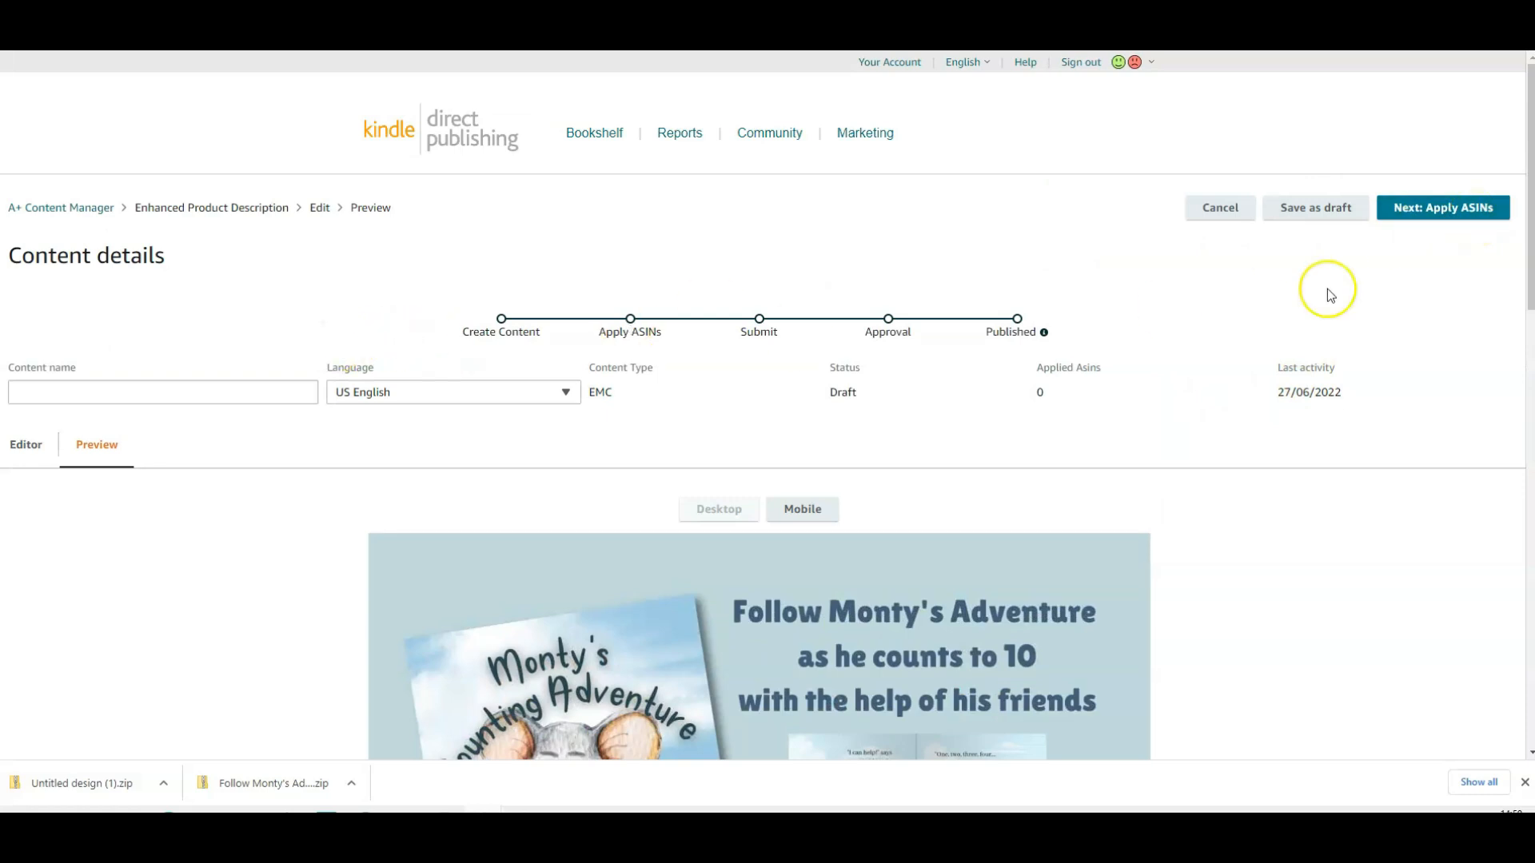
Proceed to applying ASINs and set the content name to "Monty's Counting Adventure"
click(1424, 223)
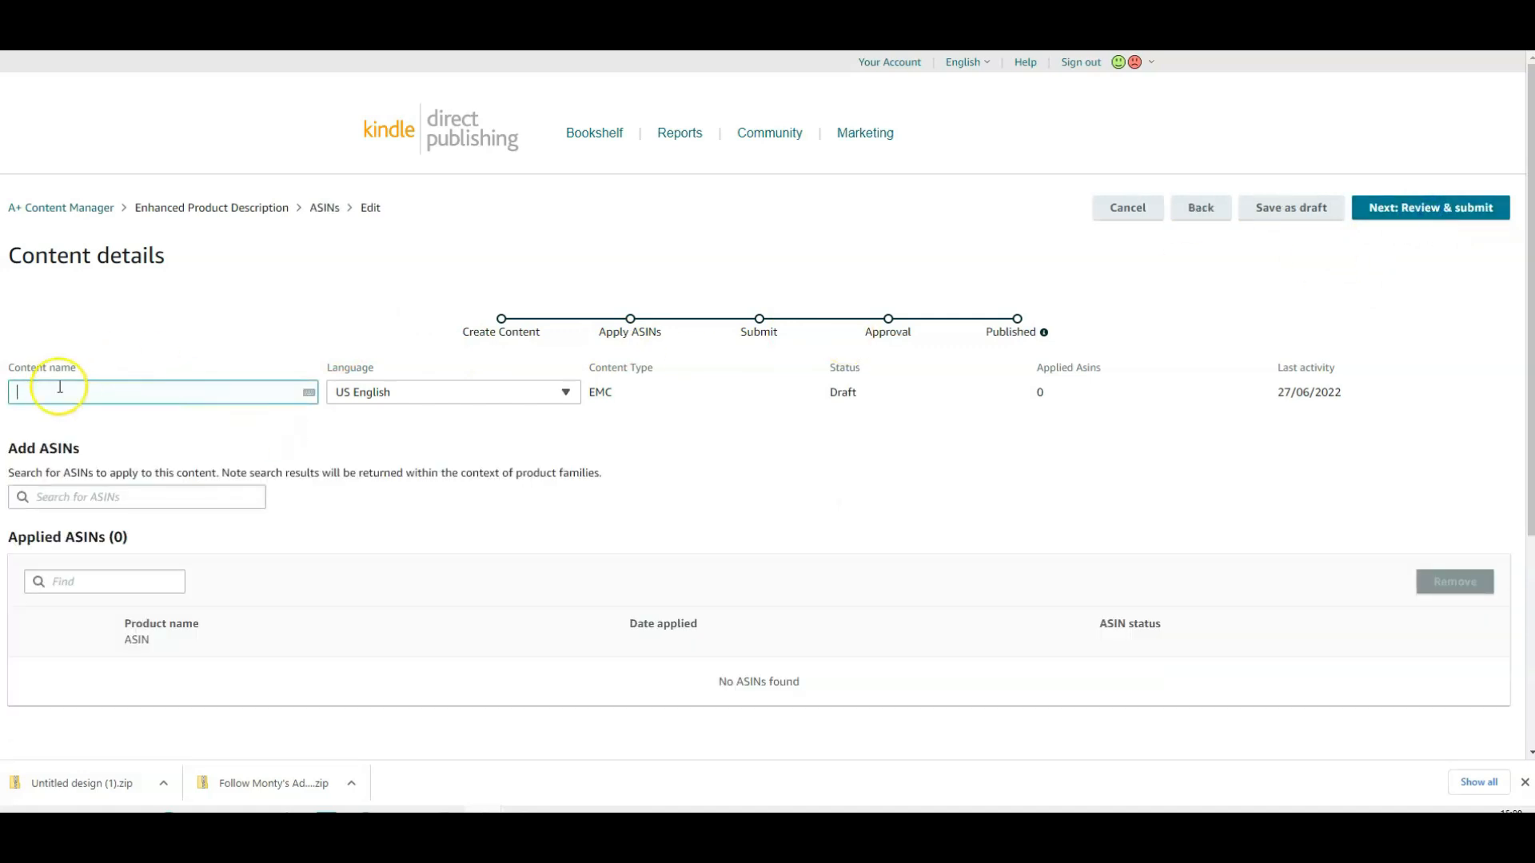
click(35, 391)
text(Monty's Counting Adventure)
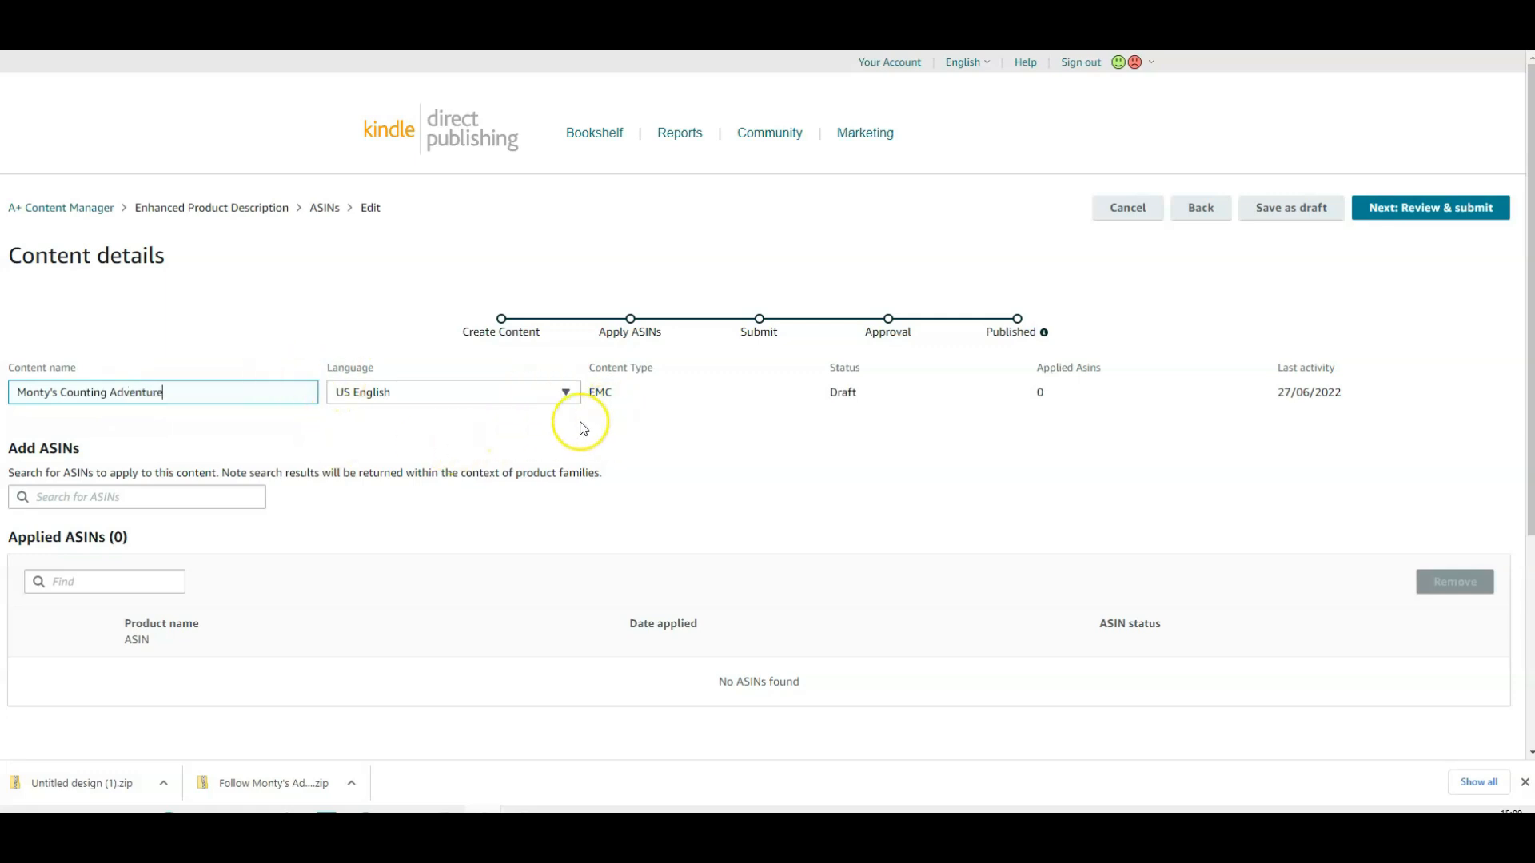
Find the book by ASIN B09H38KLMN and apply the A+ content to Monty's Counting Adventure
click(90, 496)
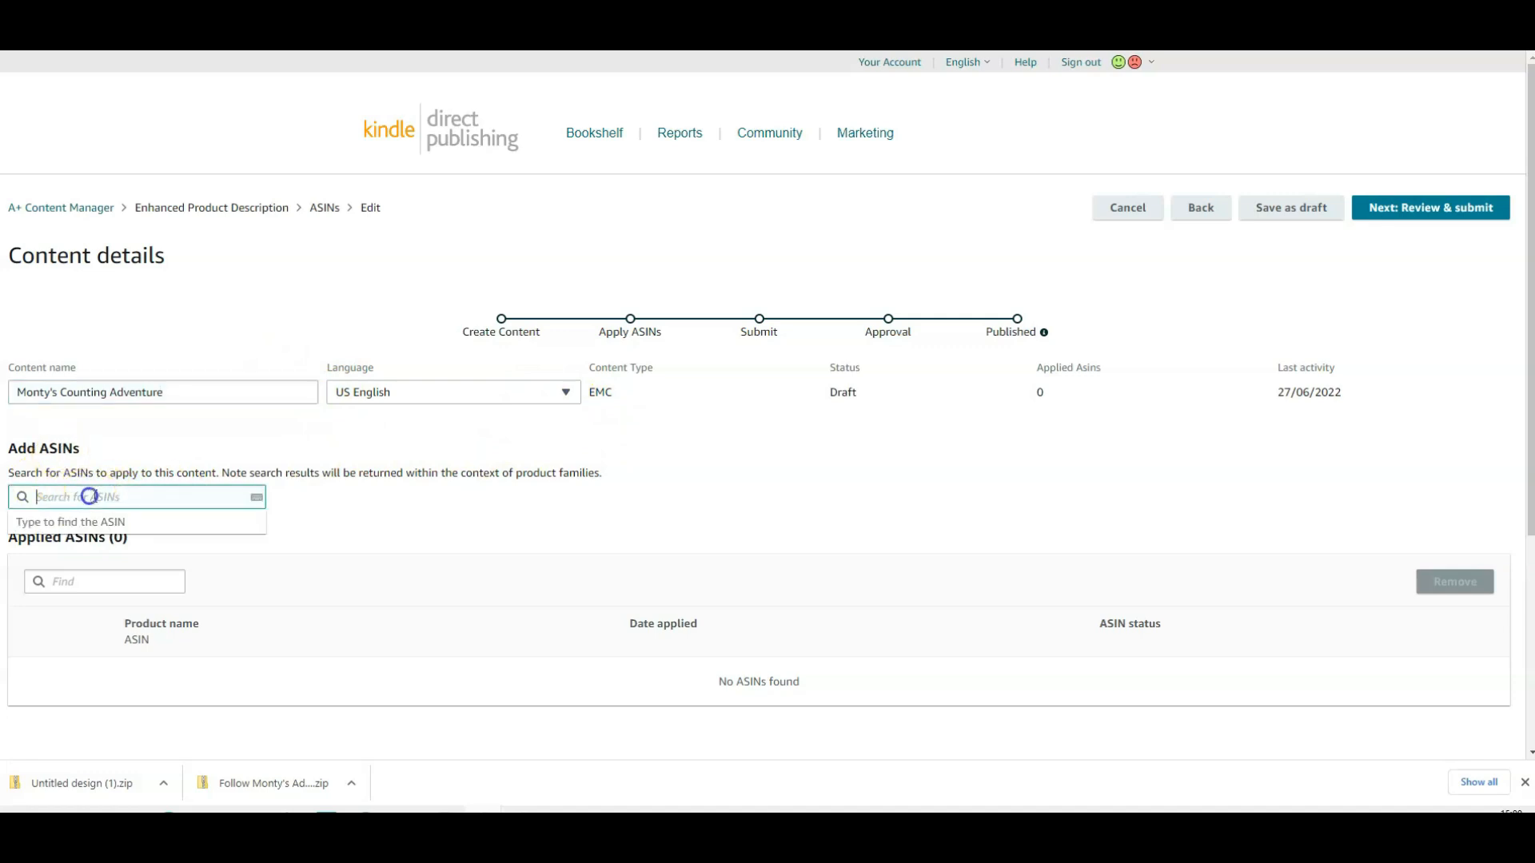
right_click(47, 497)
click(92, 615)
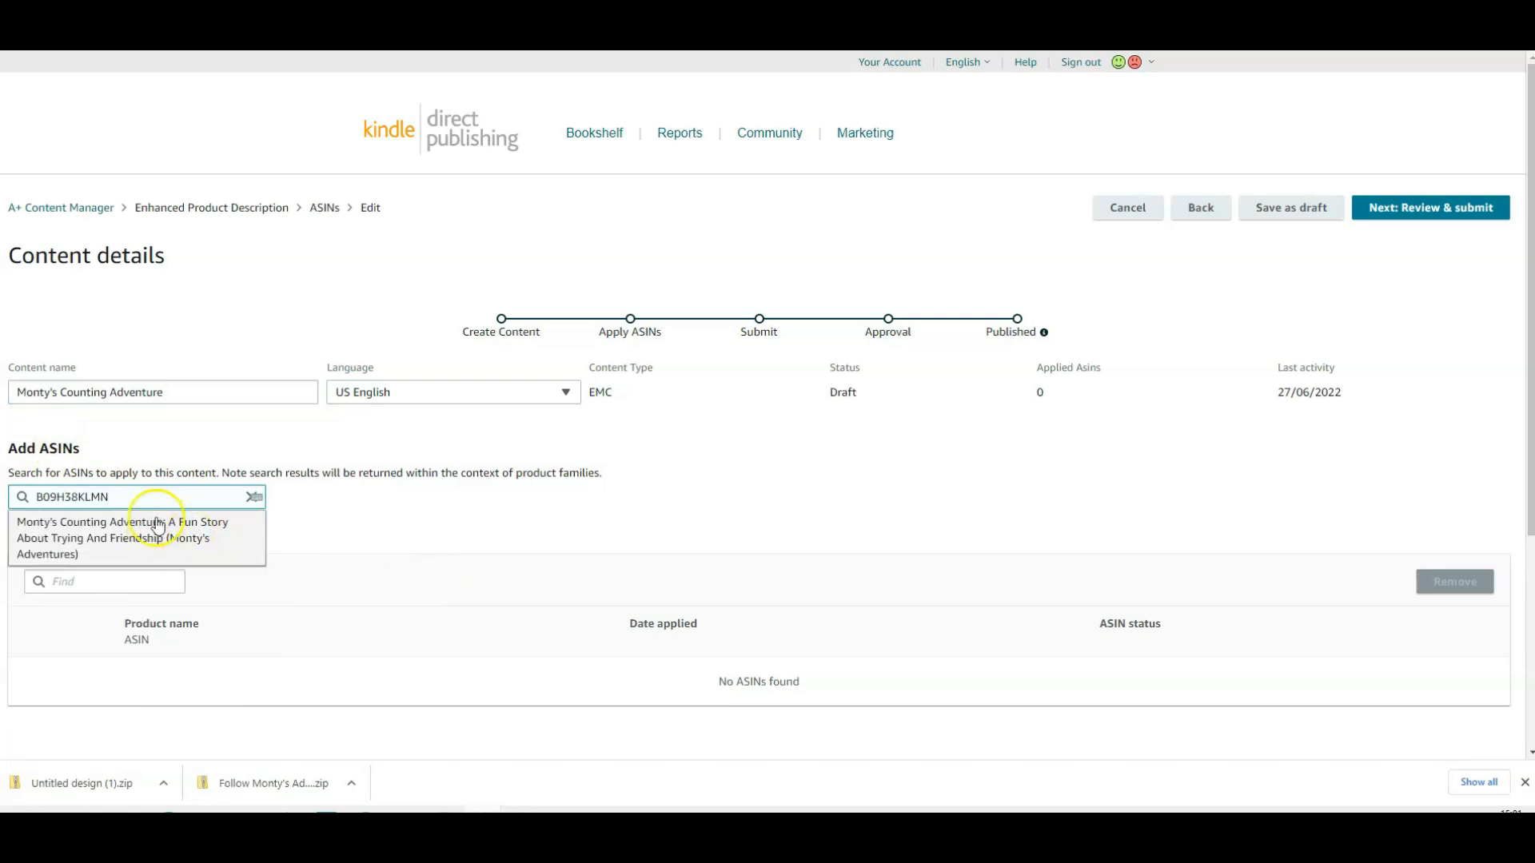
click(114, 538)
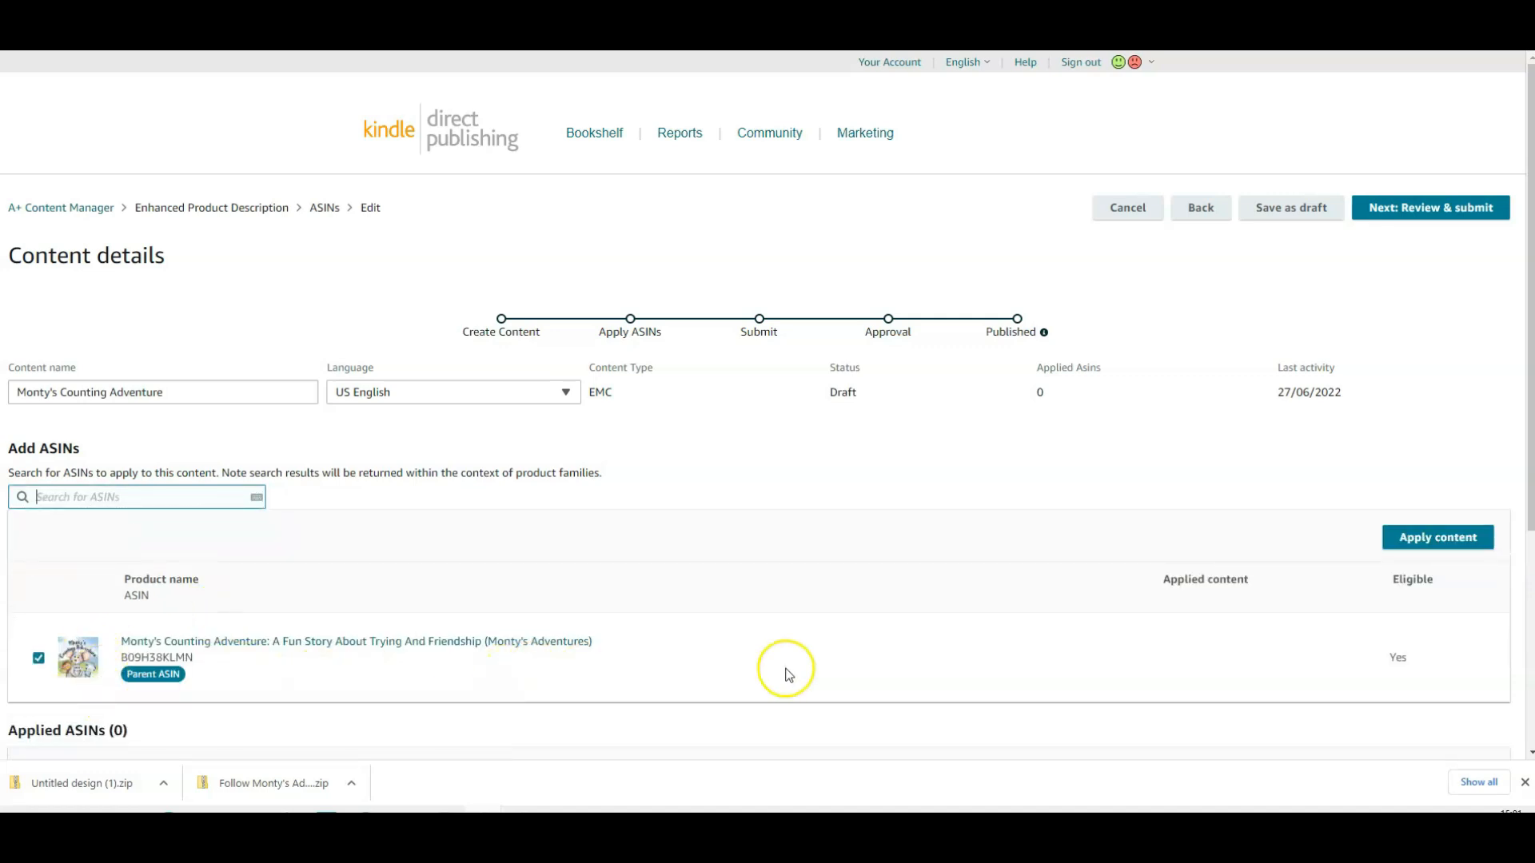
scroll(833, 630, down, 2)
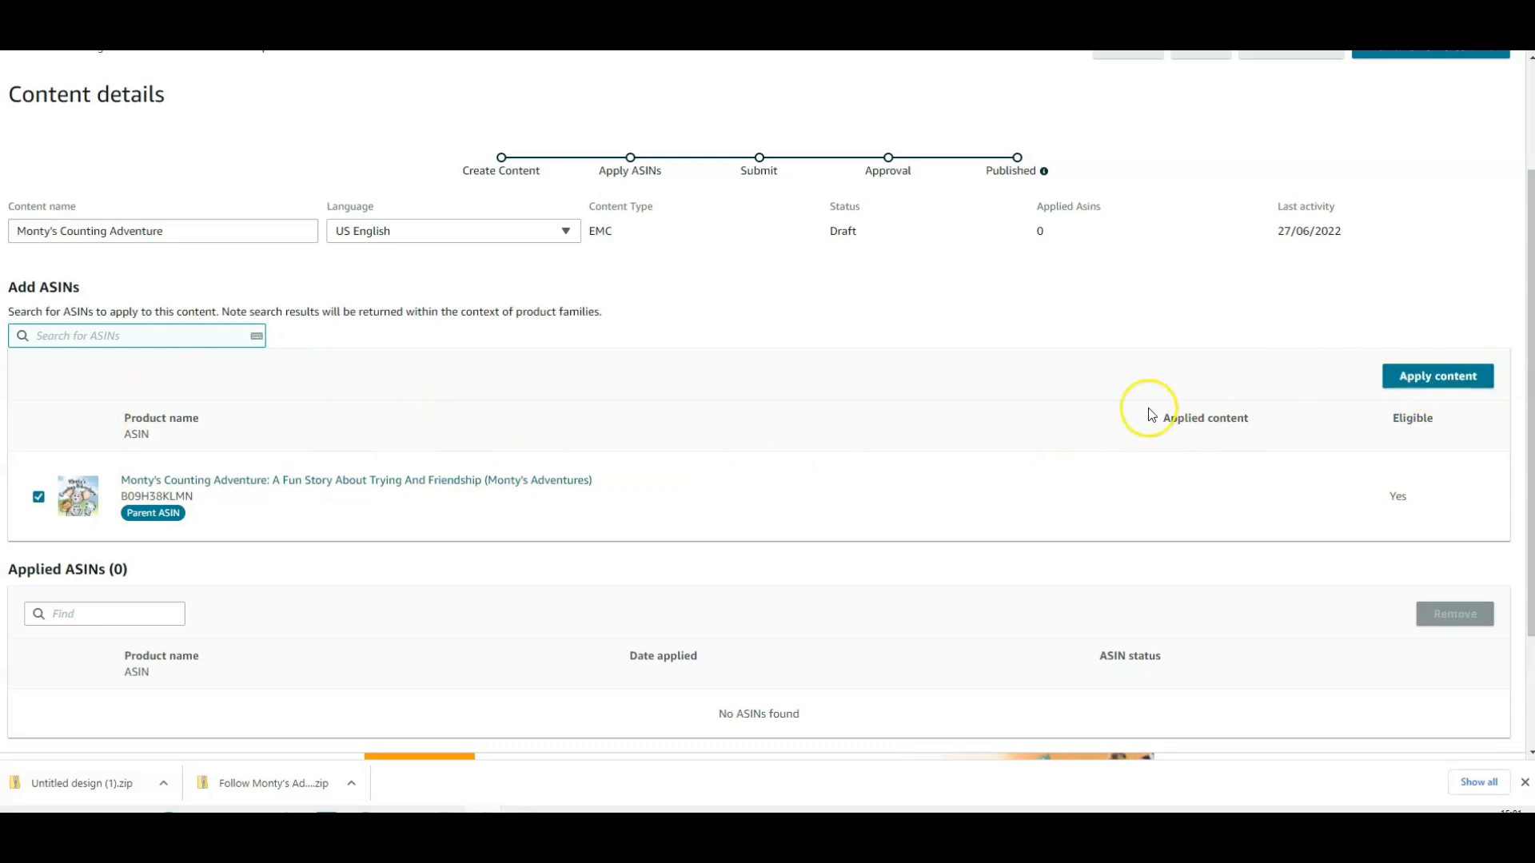
click(1454, 376)
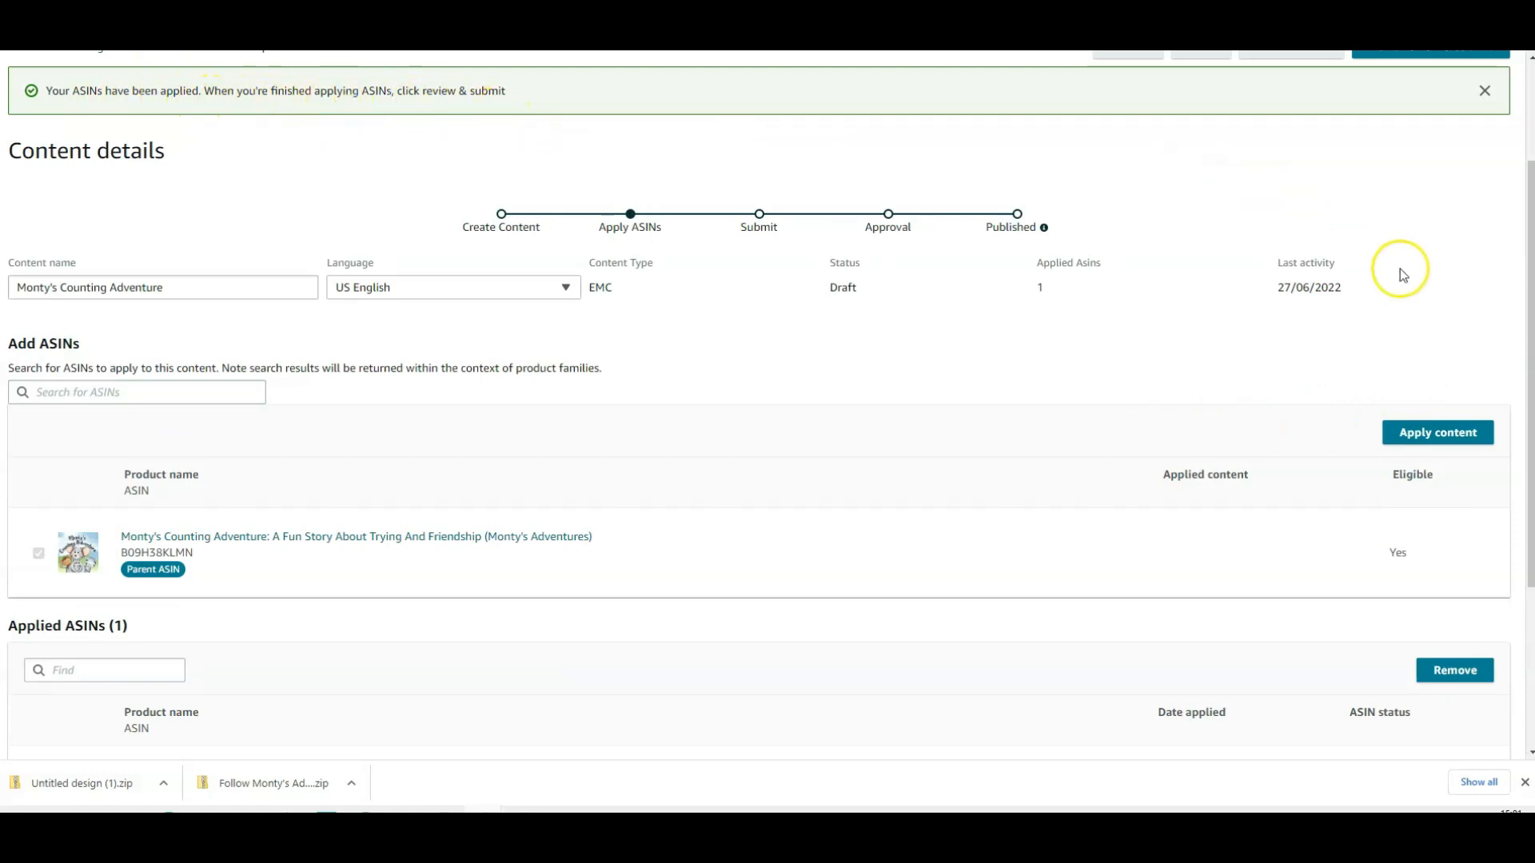
Review the finished content with its applied ASIN and submit it for approval
scroll(1399, 272, up, 2)
click(1413, 210)
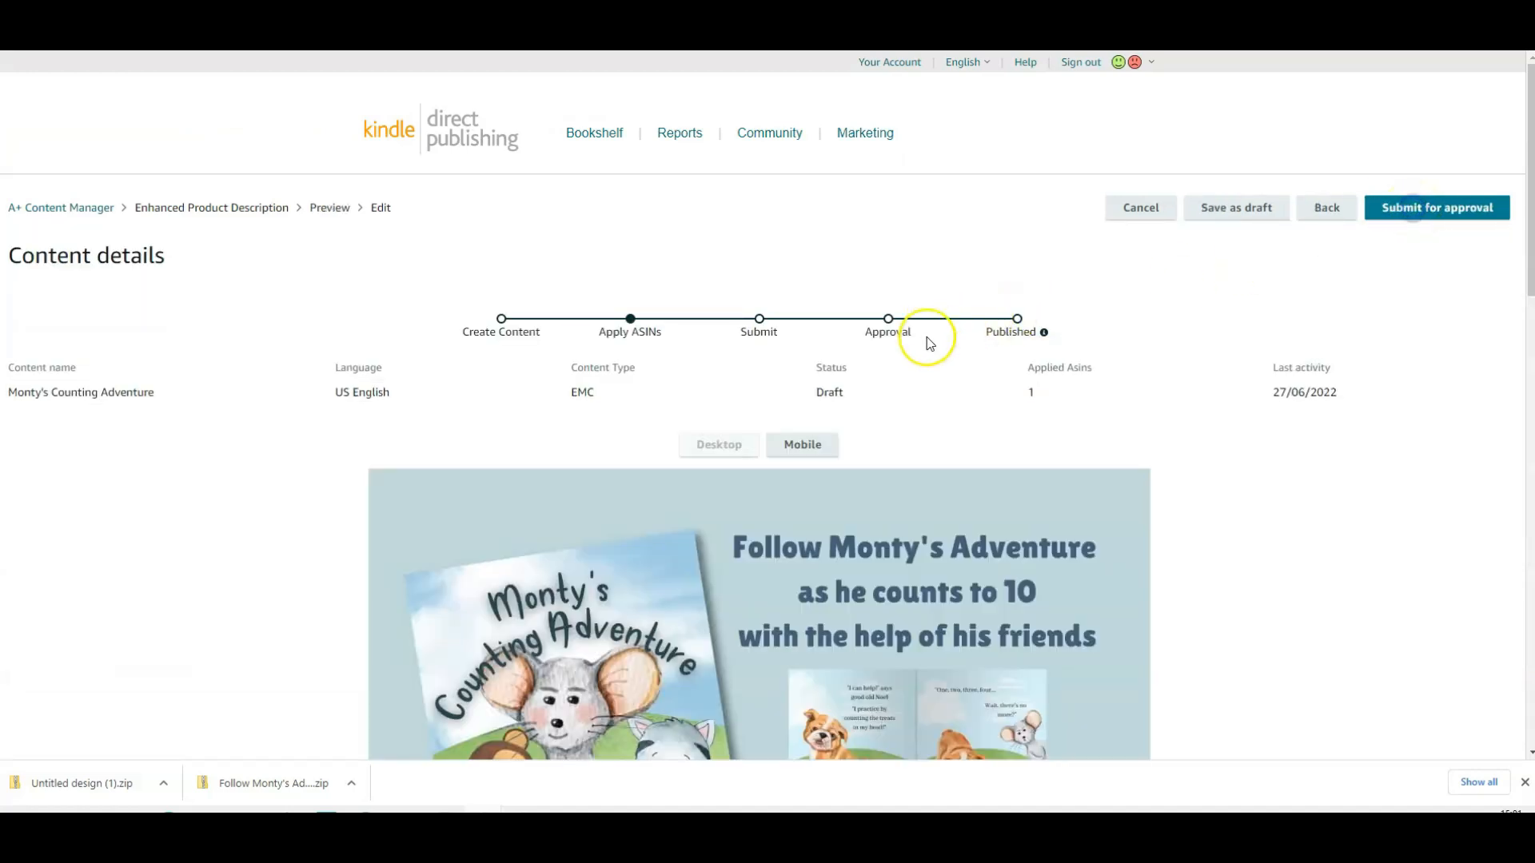
scroll(1175, 392, down, 7)
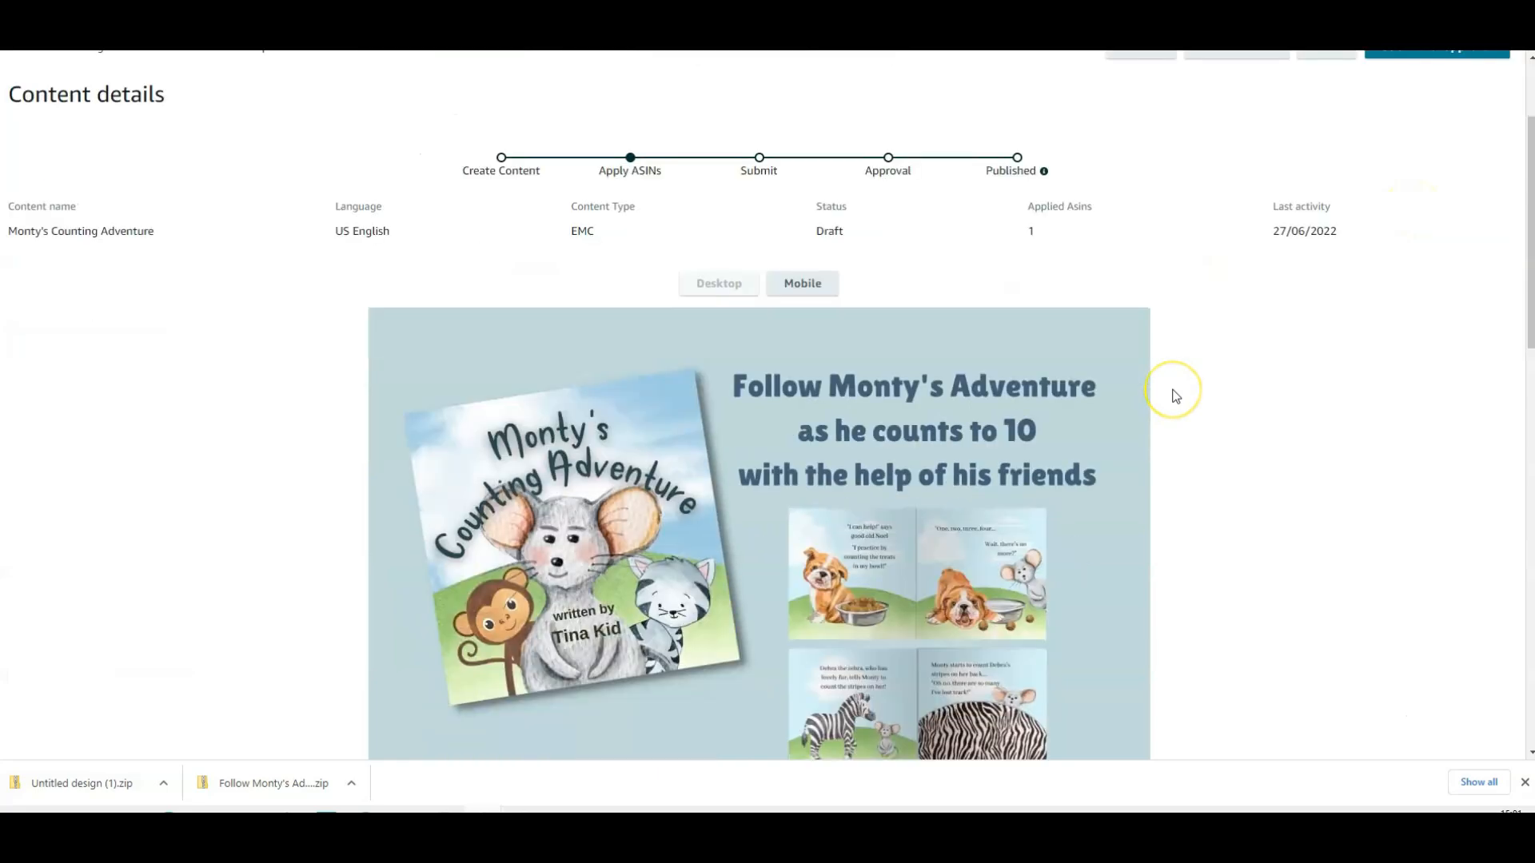
scroll(1181, 390, down, 7)
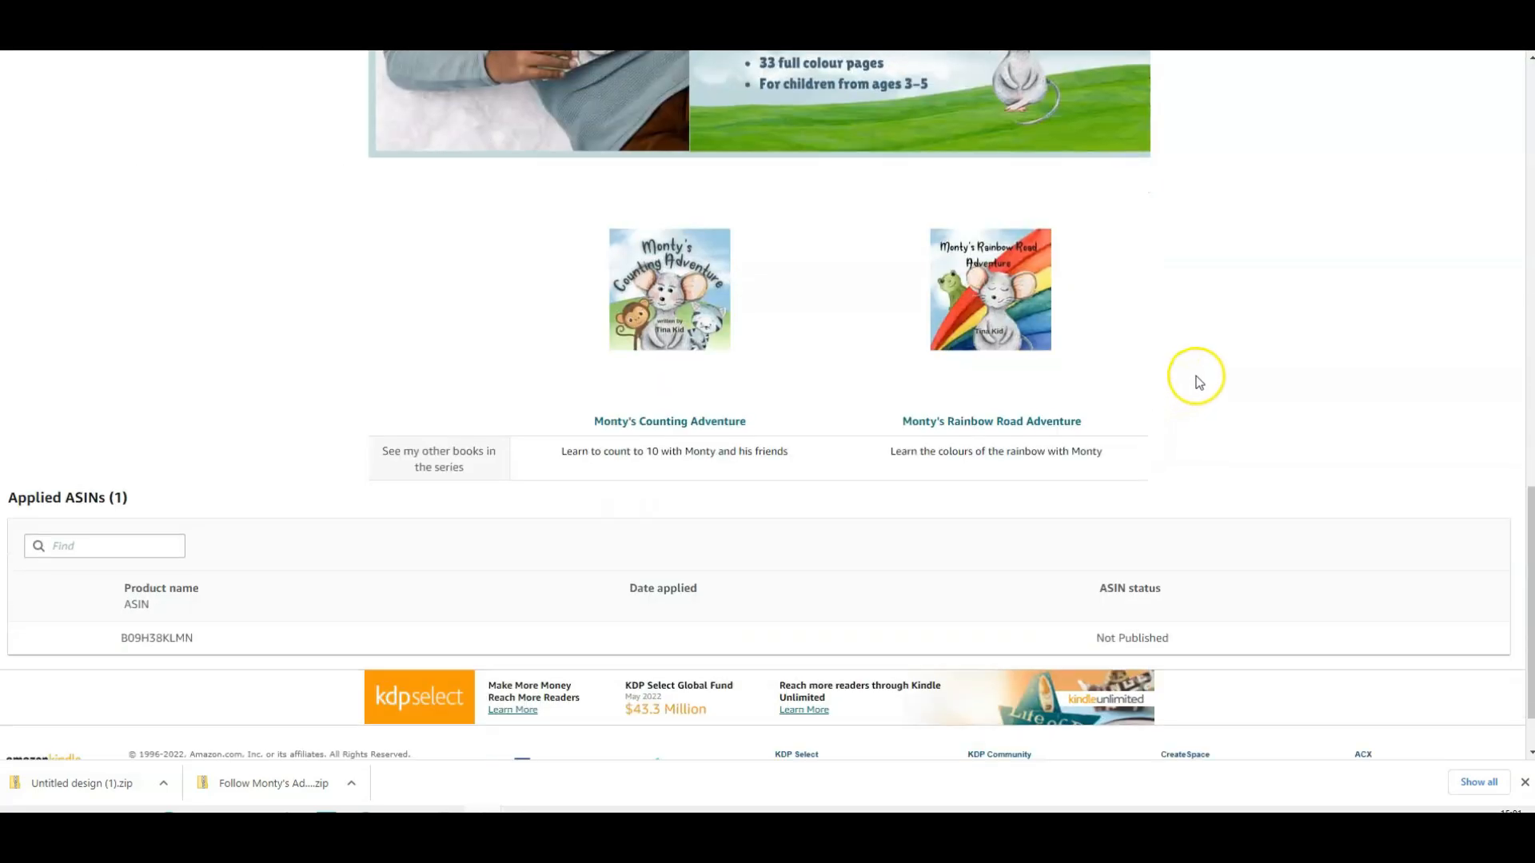
scroll(1206, 375, up, 5)
scroll(1206, 381, up, 10)
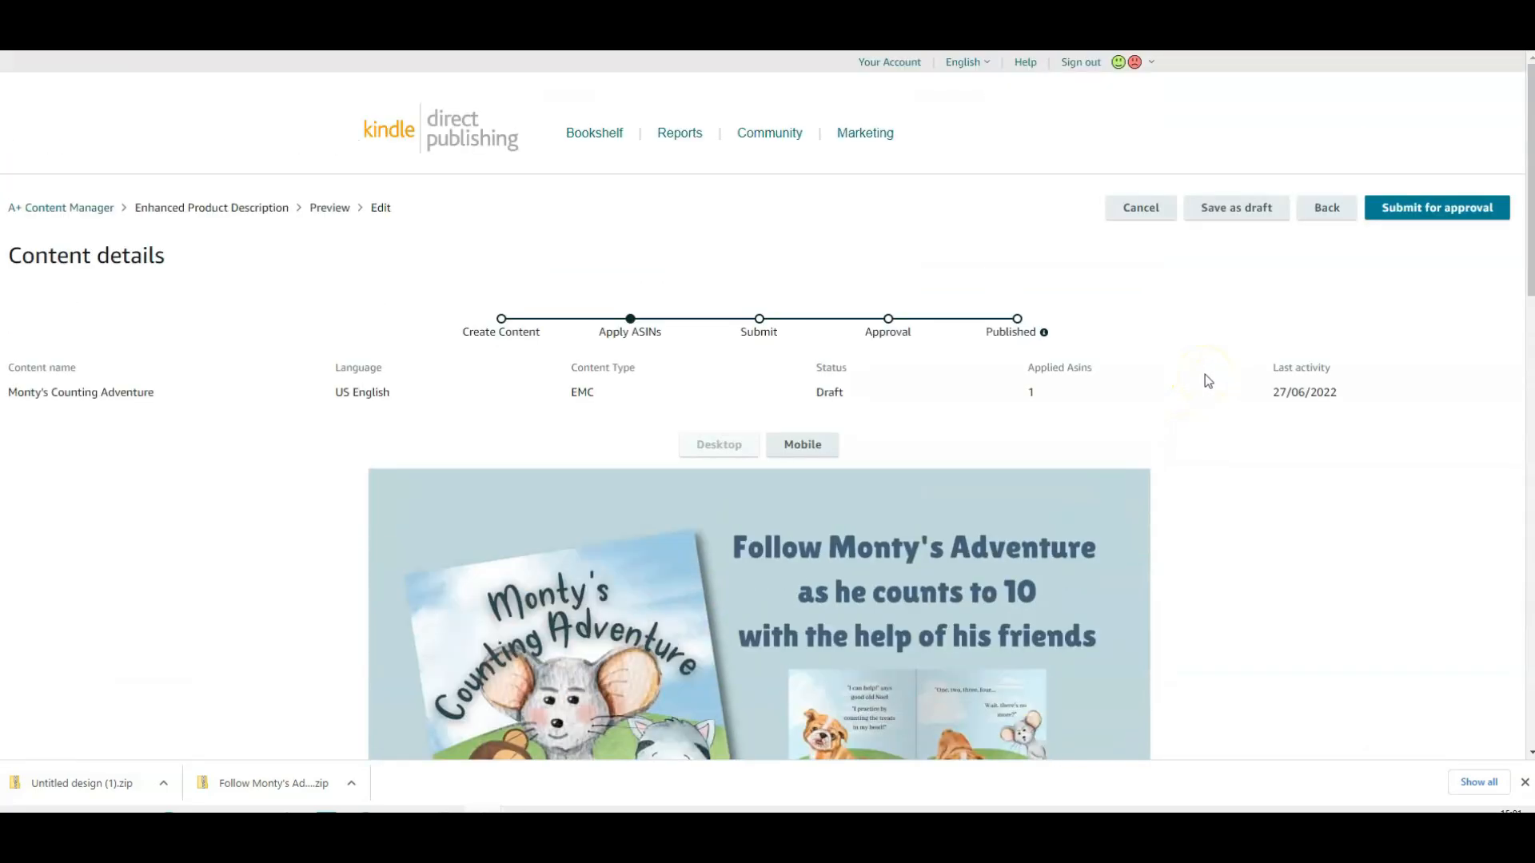
click(1415, 209)
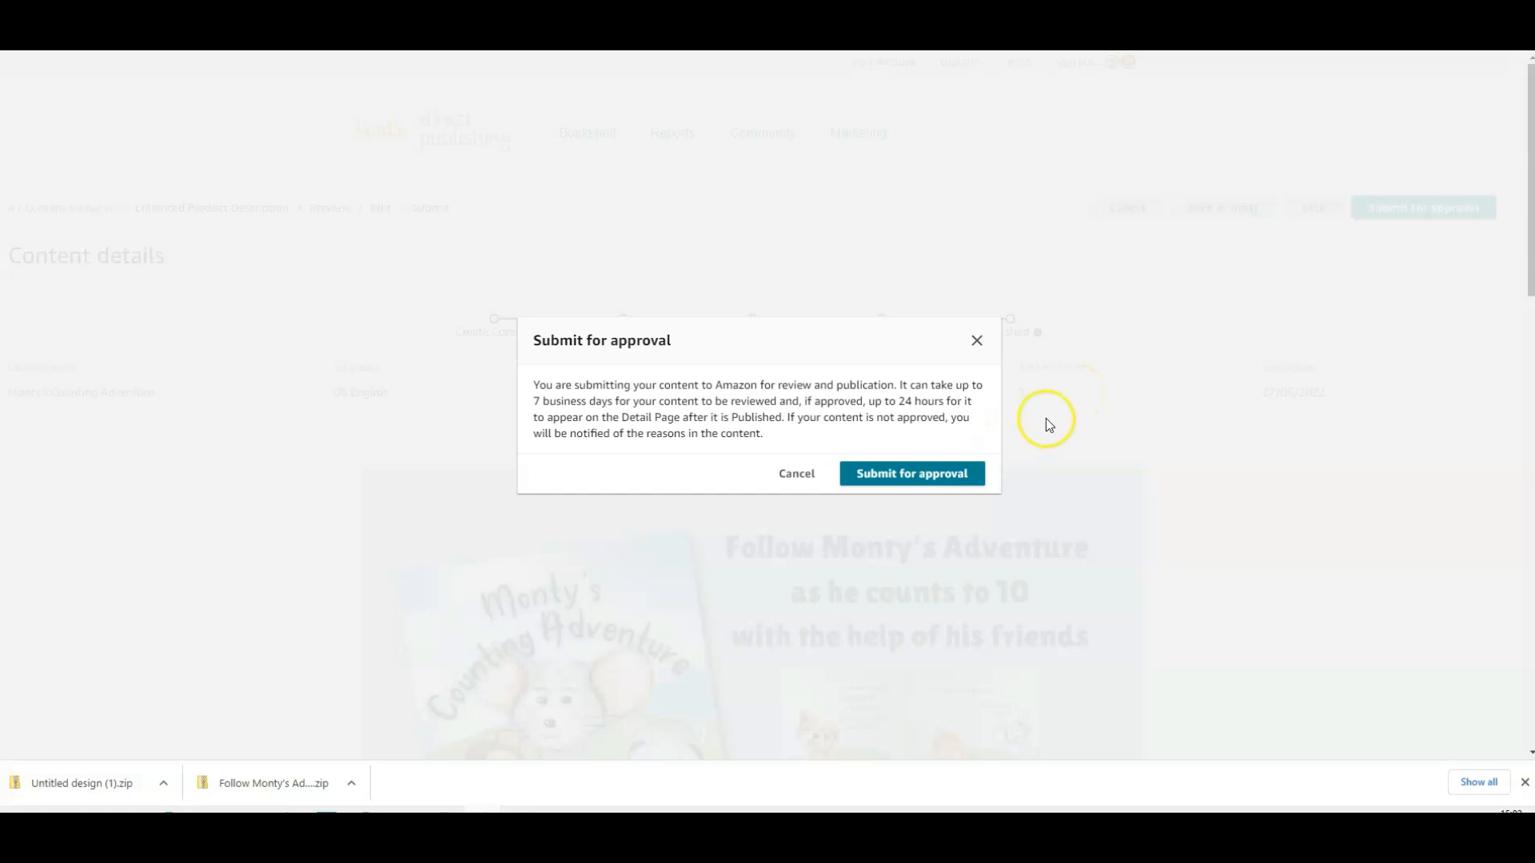
click(913, 473)
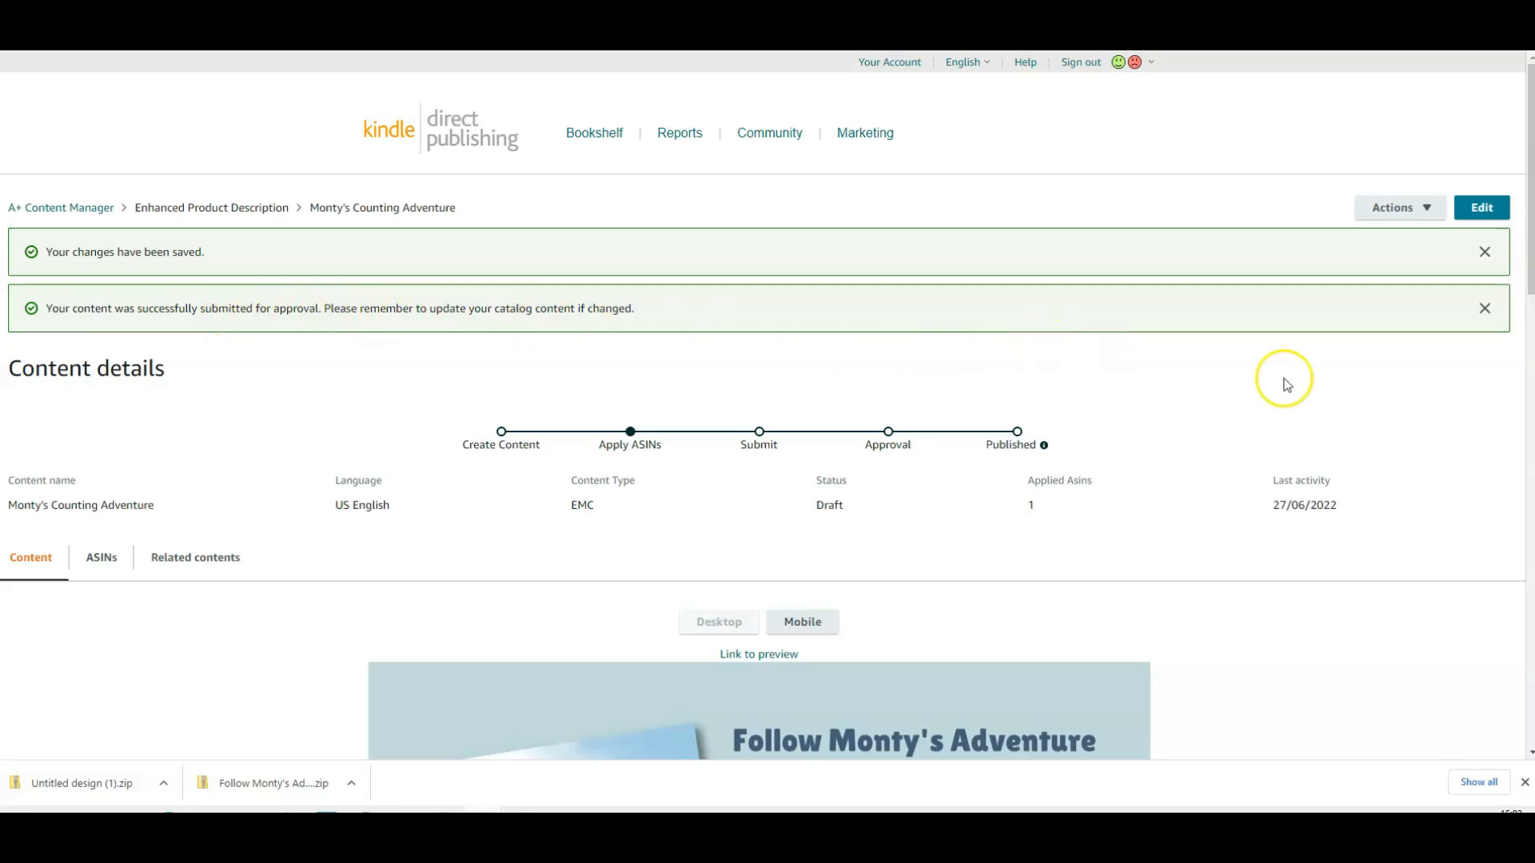
Look through the submitted content's image modules and comparison chart on its details page
scroll(1286, 384, down, 13)
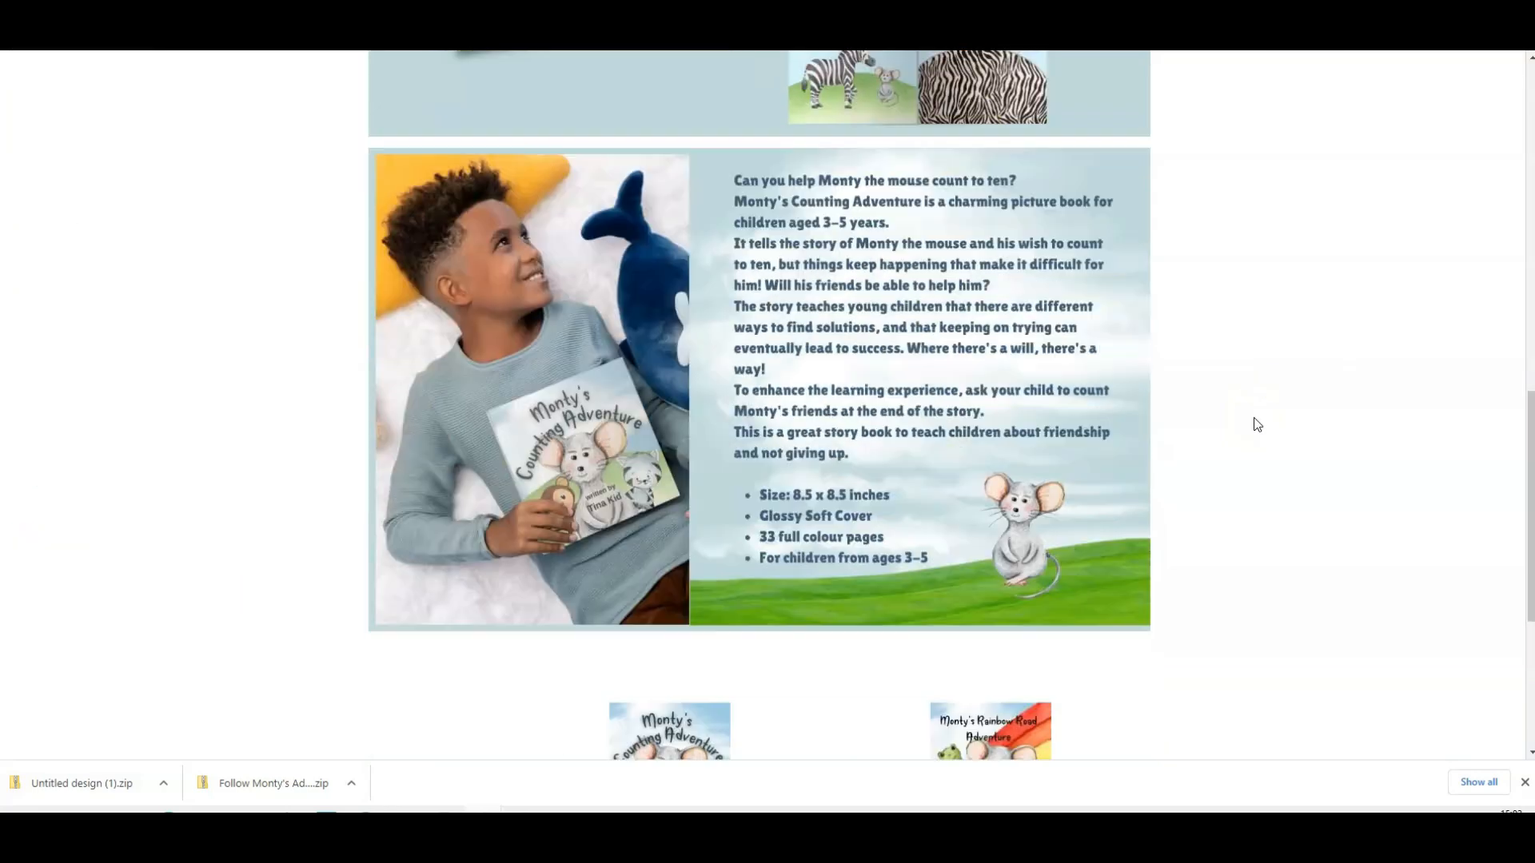
scroll(1257, 425, down, 5)
scroll(1274, 422, up, 4)
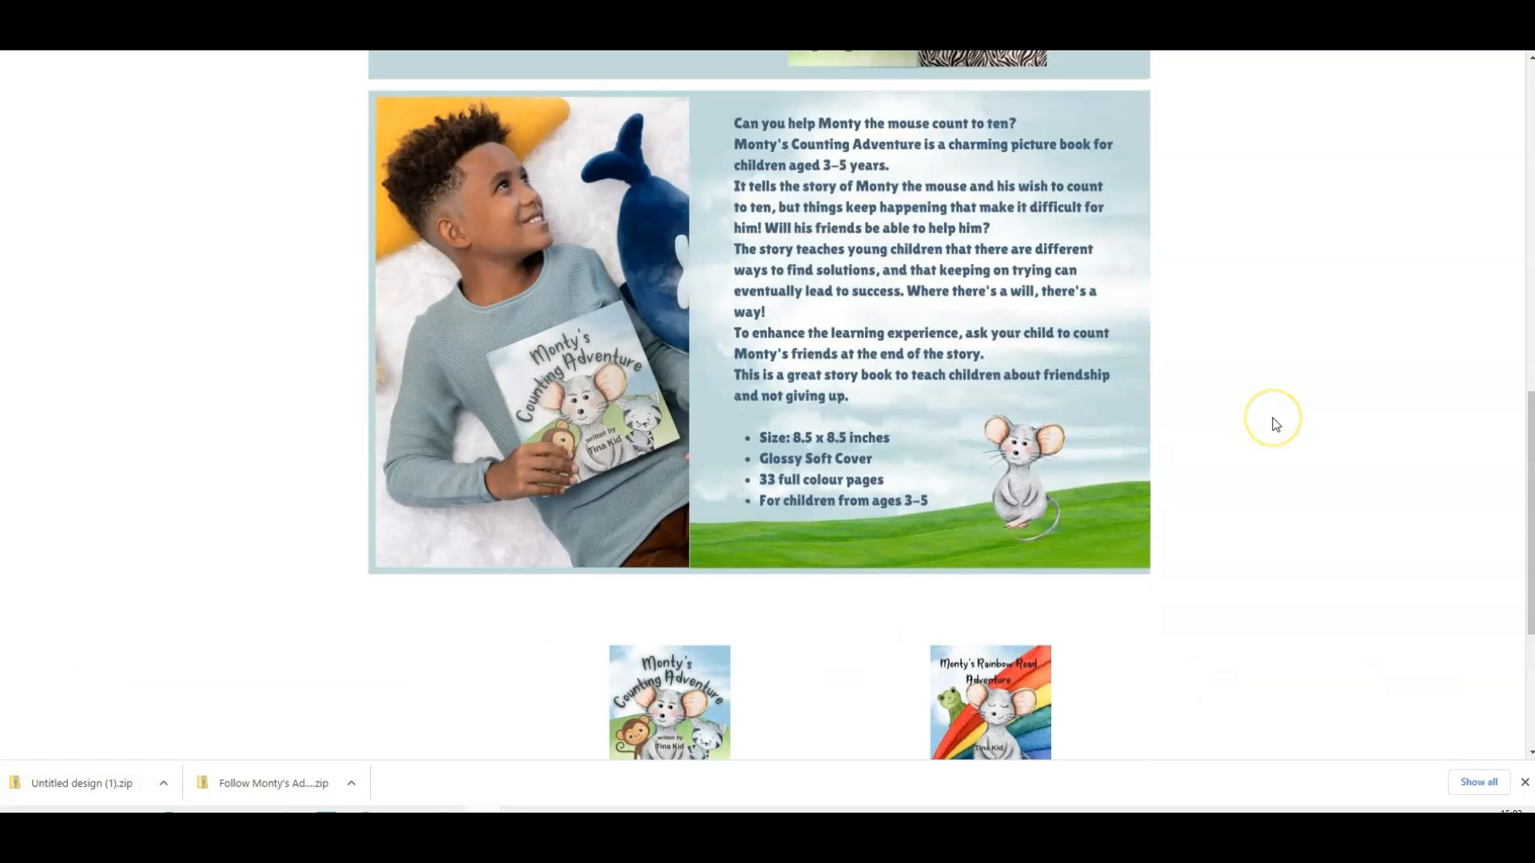
scroll(1240, 421, down, 3)
scroll(254, 362, up, 4)
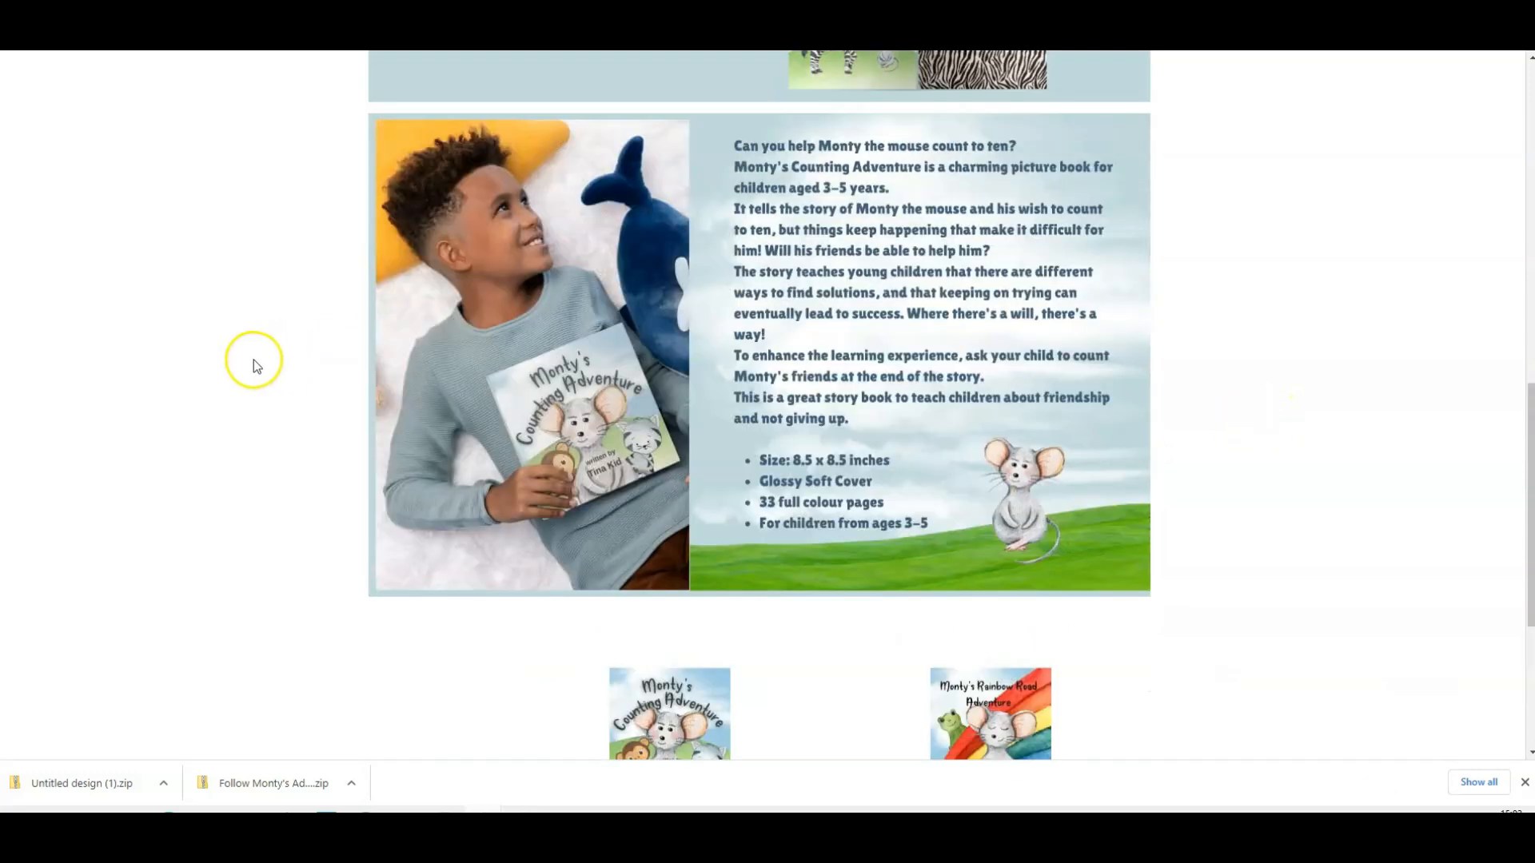
scroll(254, 358, up, 12)
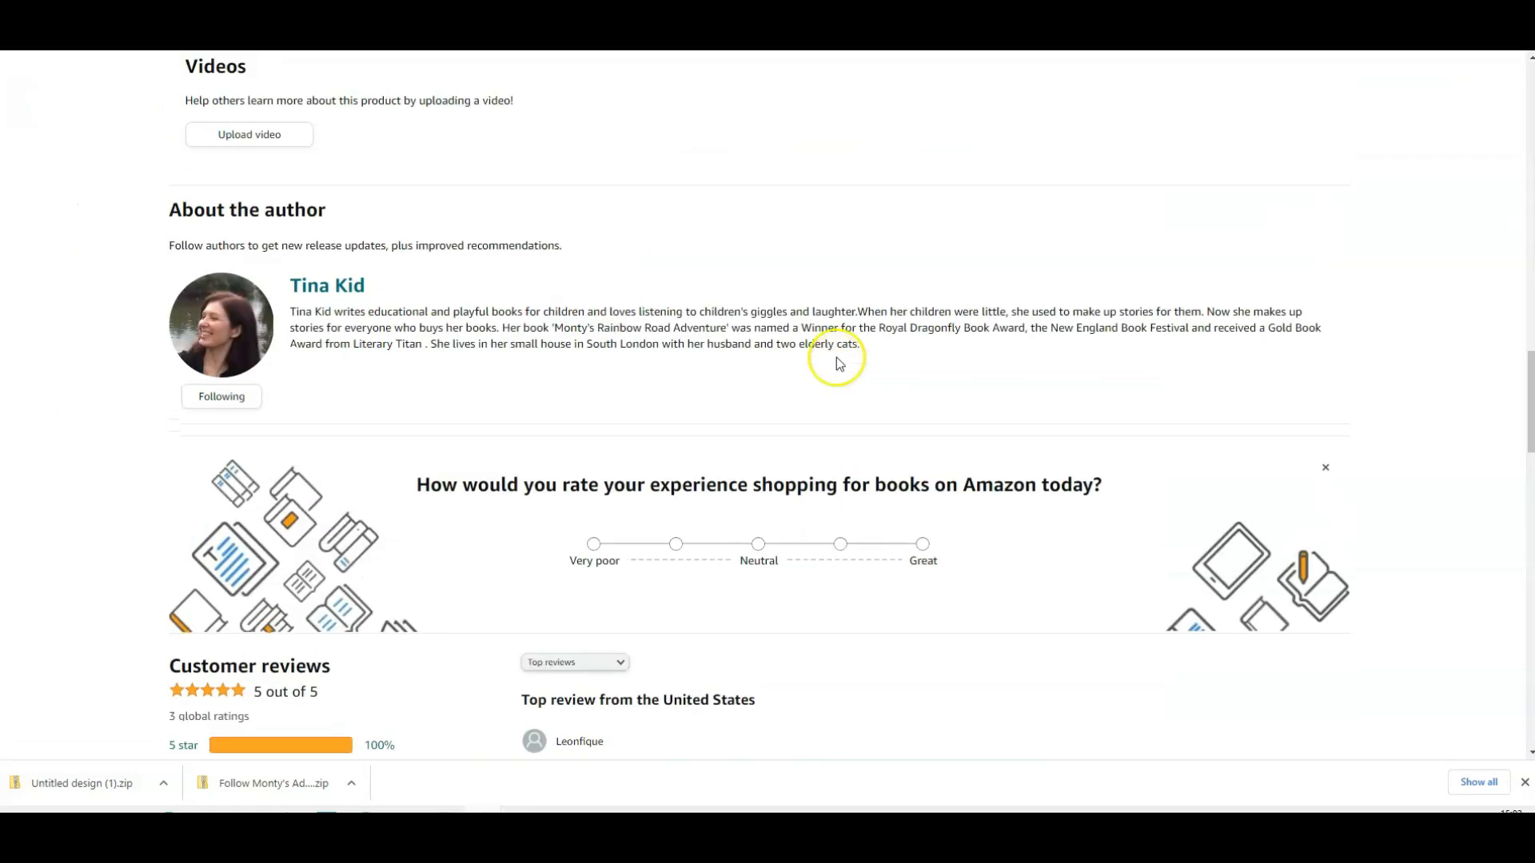
Look over the Kindle edition sales page of Monty's Counting Adventure on Amazon, up to the title and book description
scroll(836, 364, up, 5)
scroll(836, 358, up, 10)
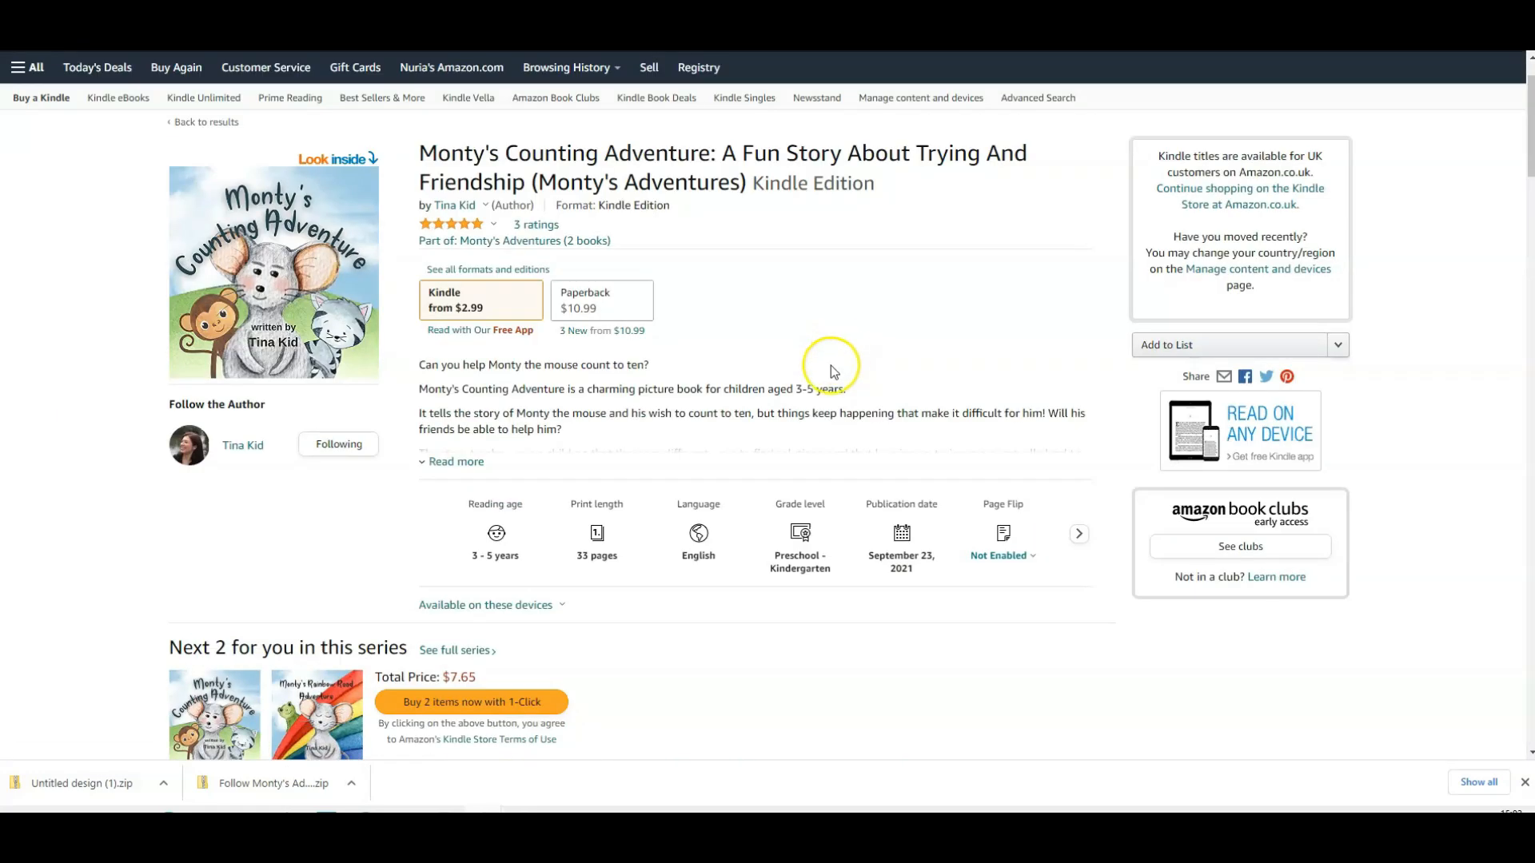
scroll(832, 366, up, 2)
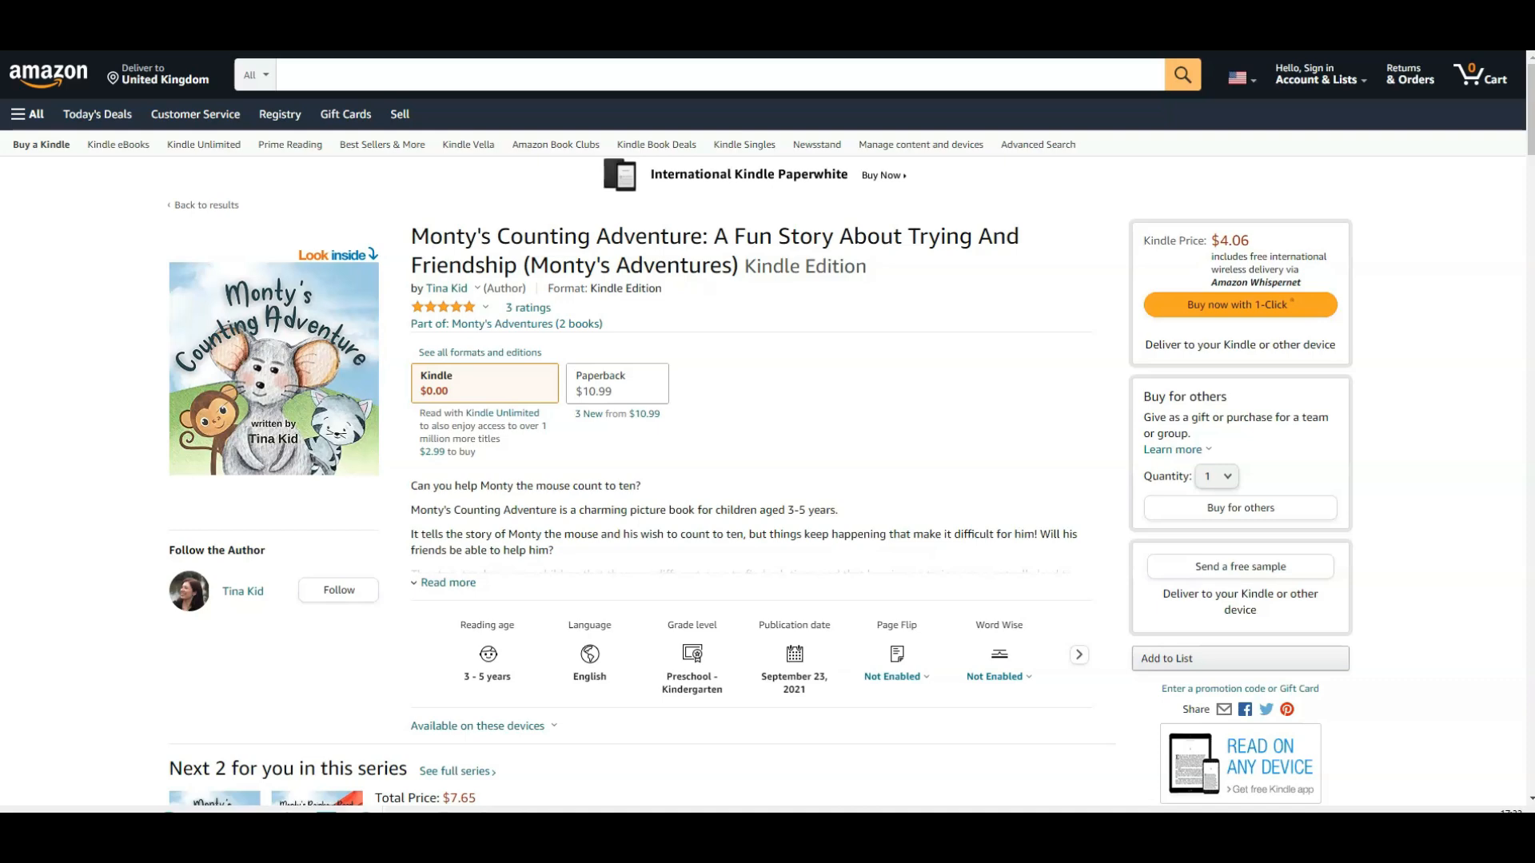
Check the published A+ content on the book's Amazon sales page and open Monty's Rainbow Road Adventure from the comparison chart
scroll(107, 236, down, 9)
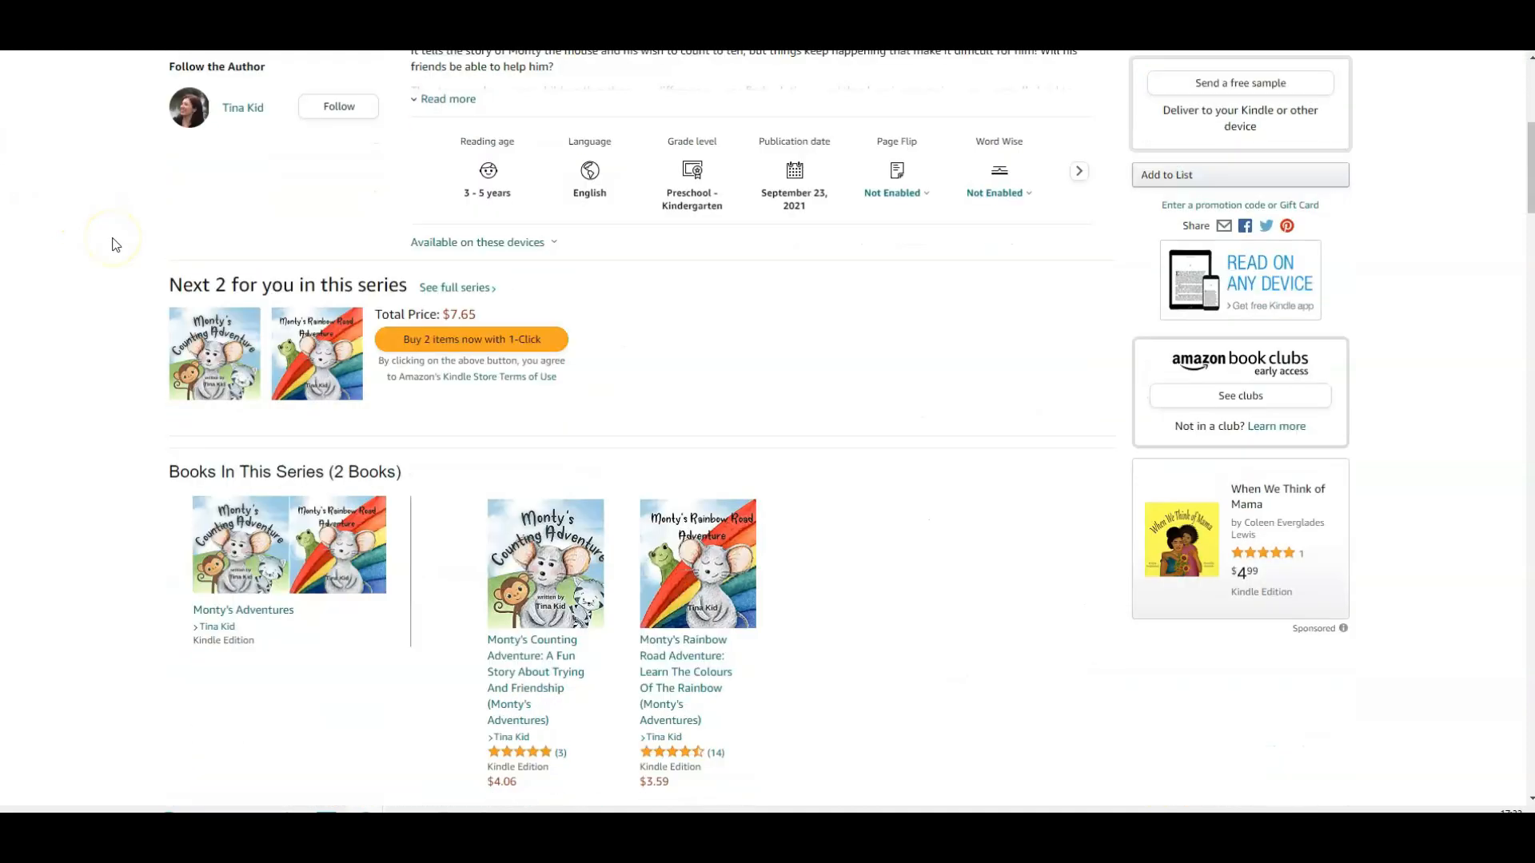
scroll(114, 243, down, 12)
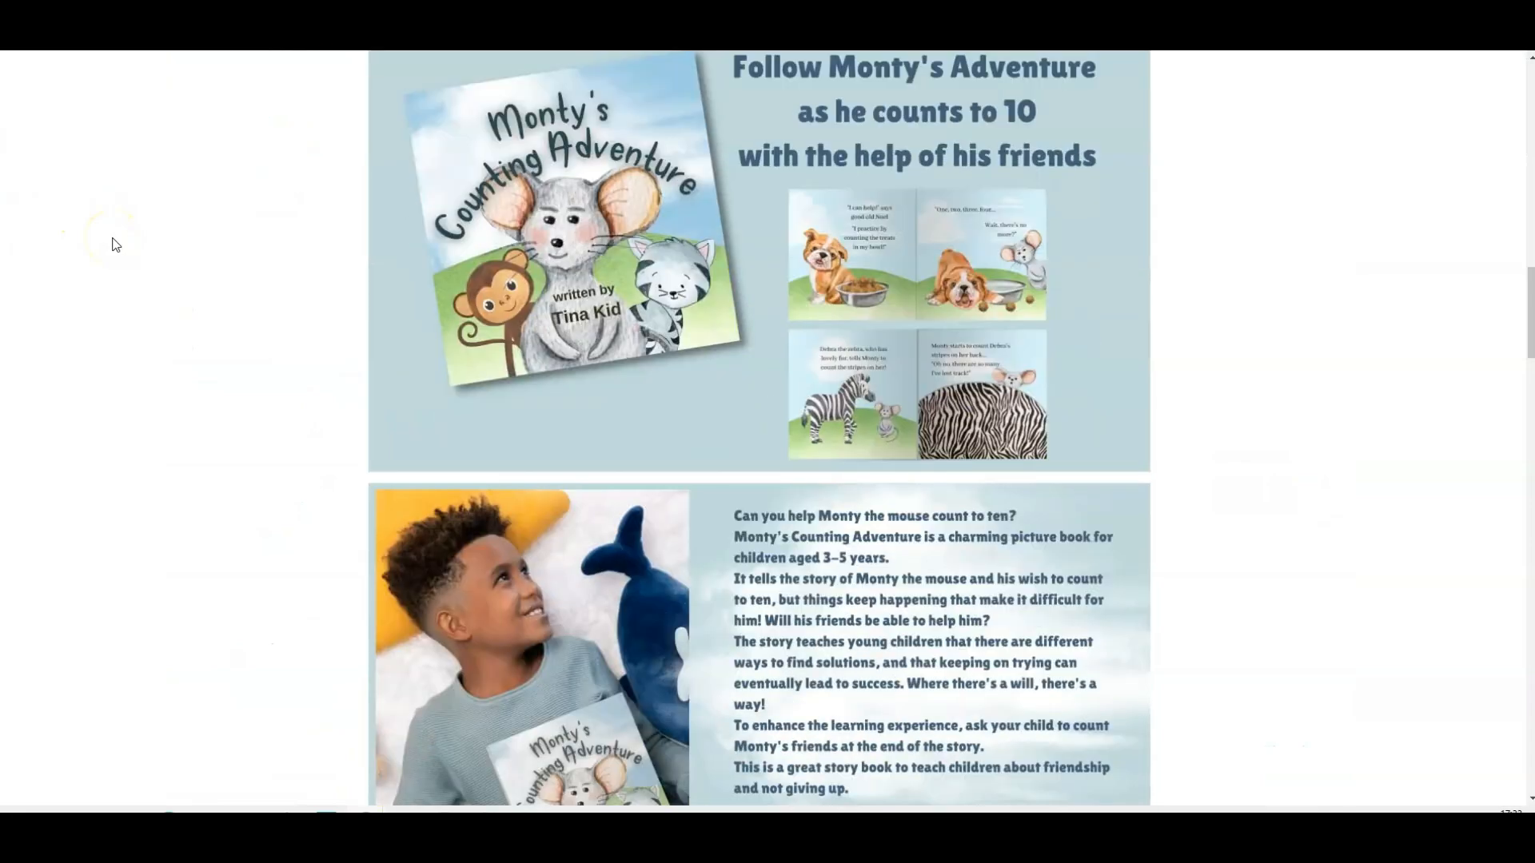
scroll(114, 244, down, 9)
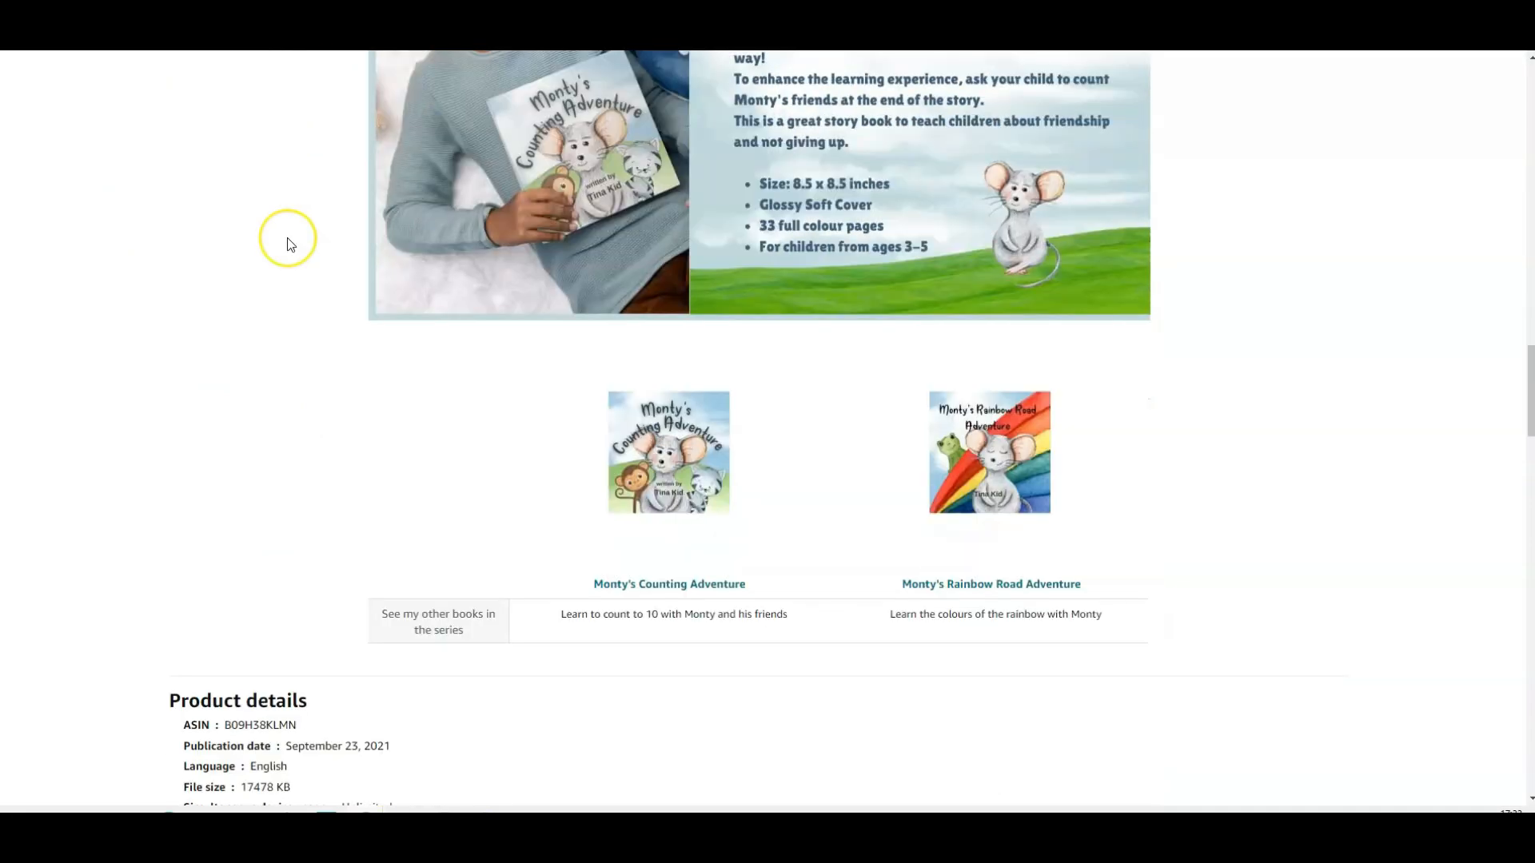
scroll(290, 245, up, 10)
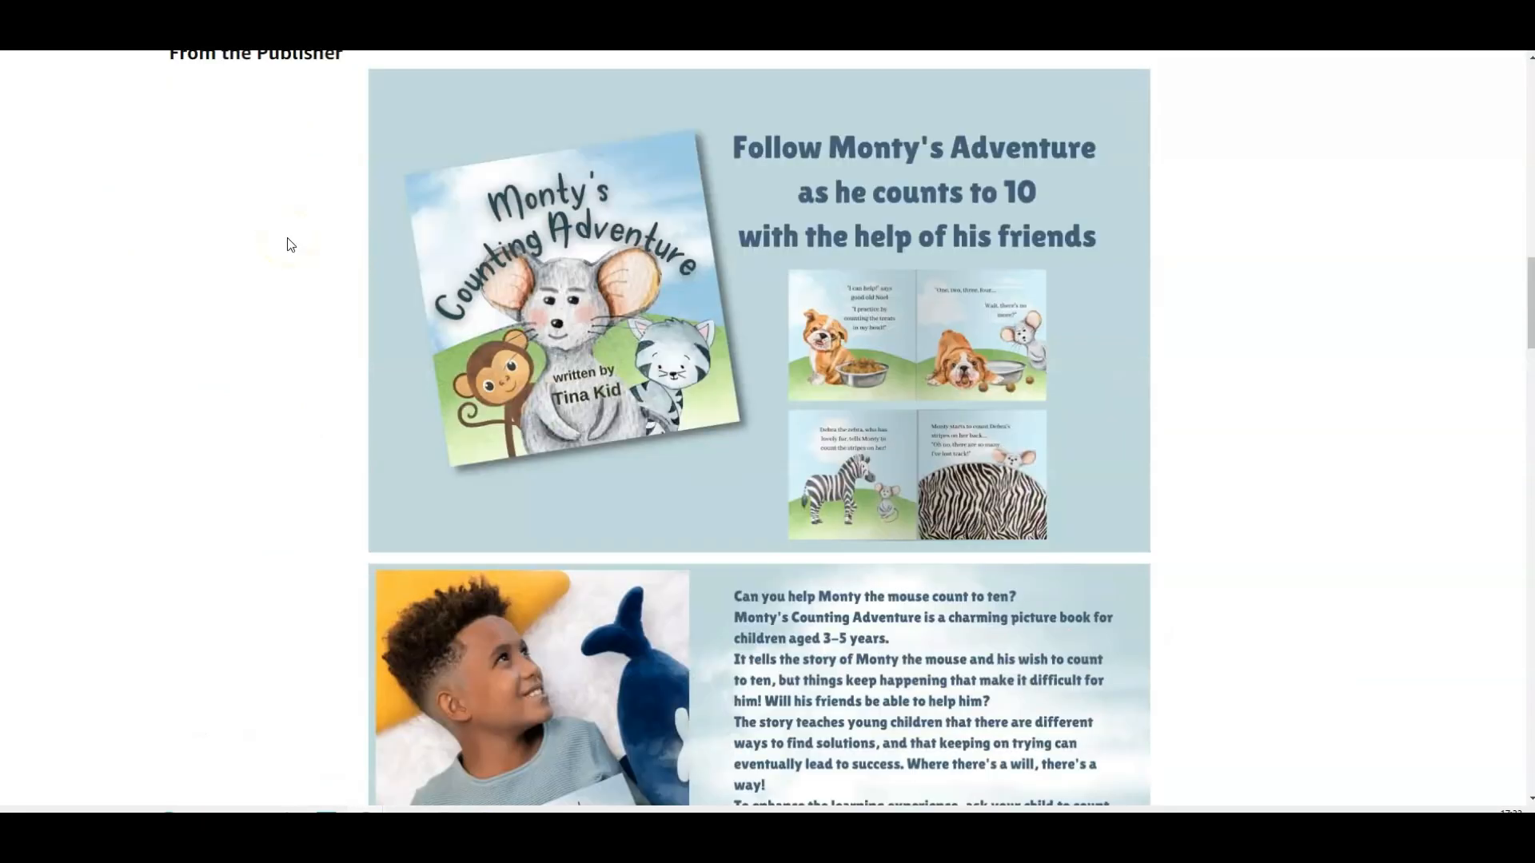
scroll(290, 245, down, 10)
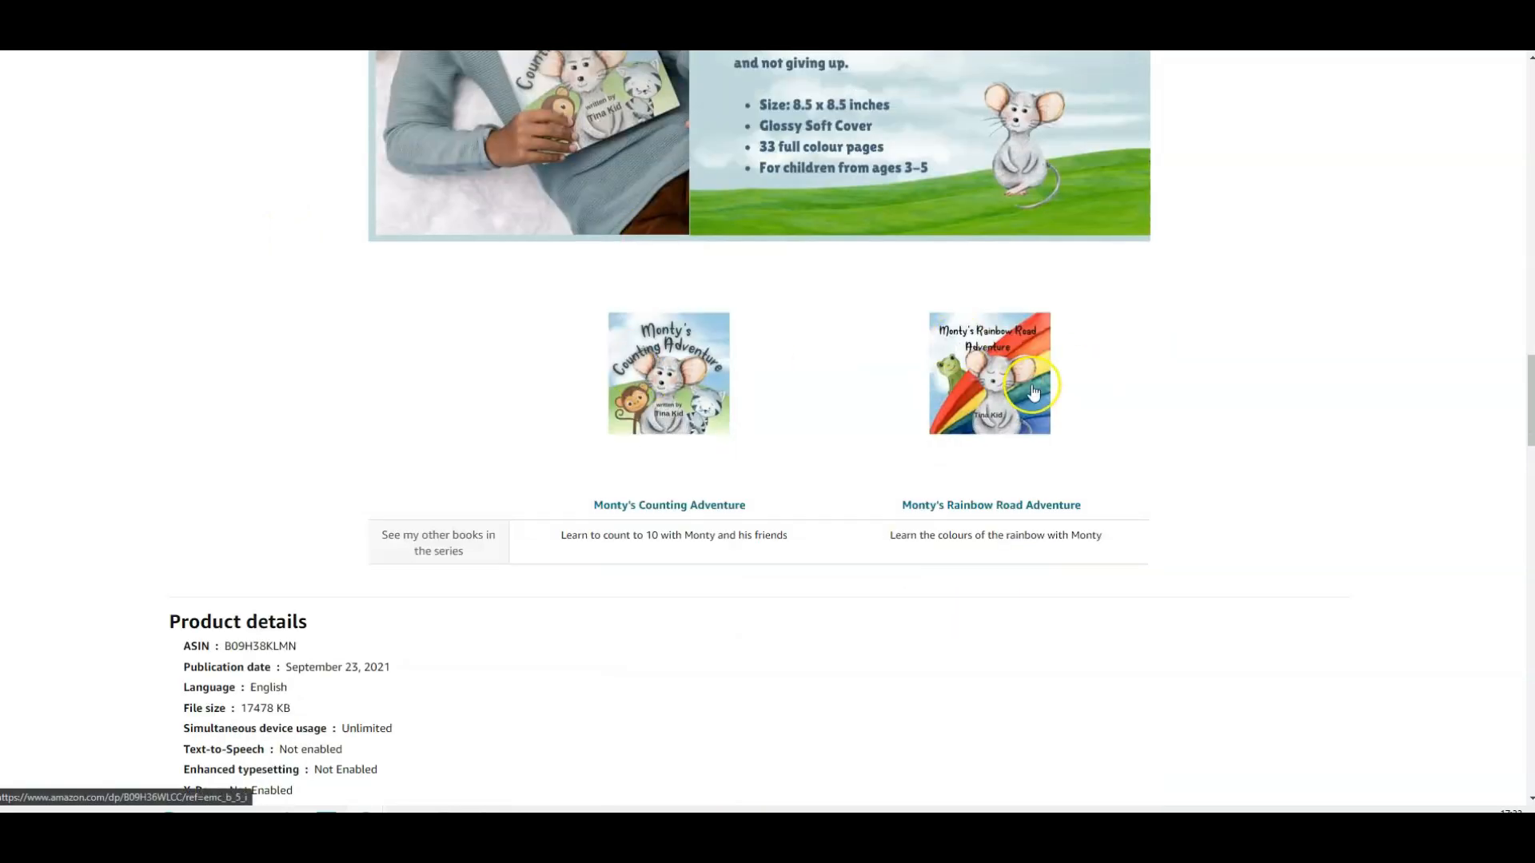
click(1013, 388)
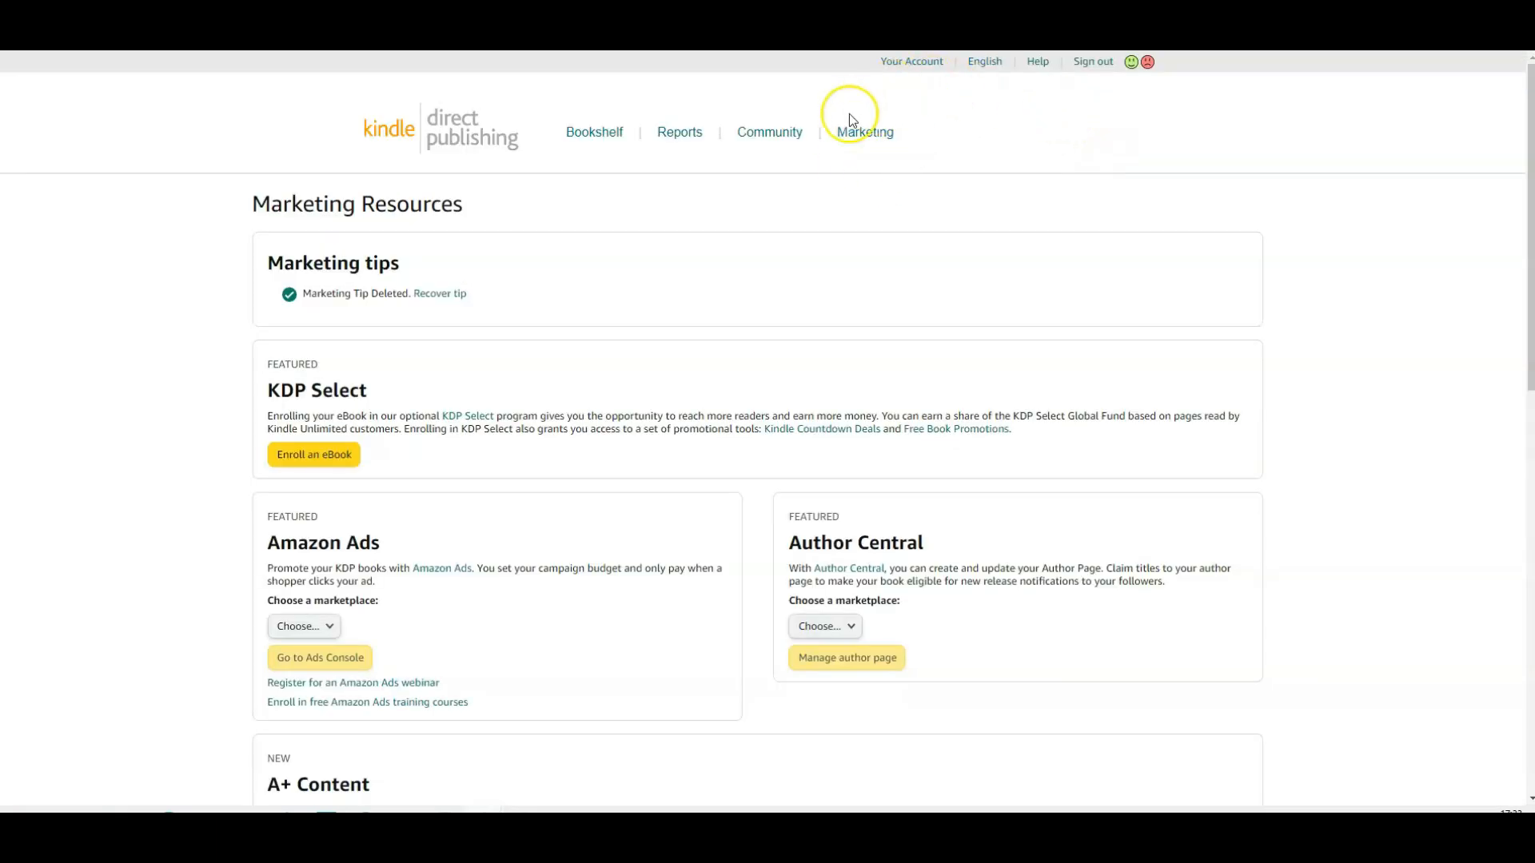
Open the A+ Content Manager for the Amazon.co.uk marketplace and show auto-created content
scroll(1205, 264, down, 8)
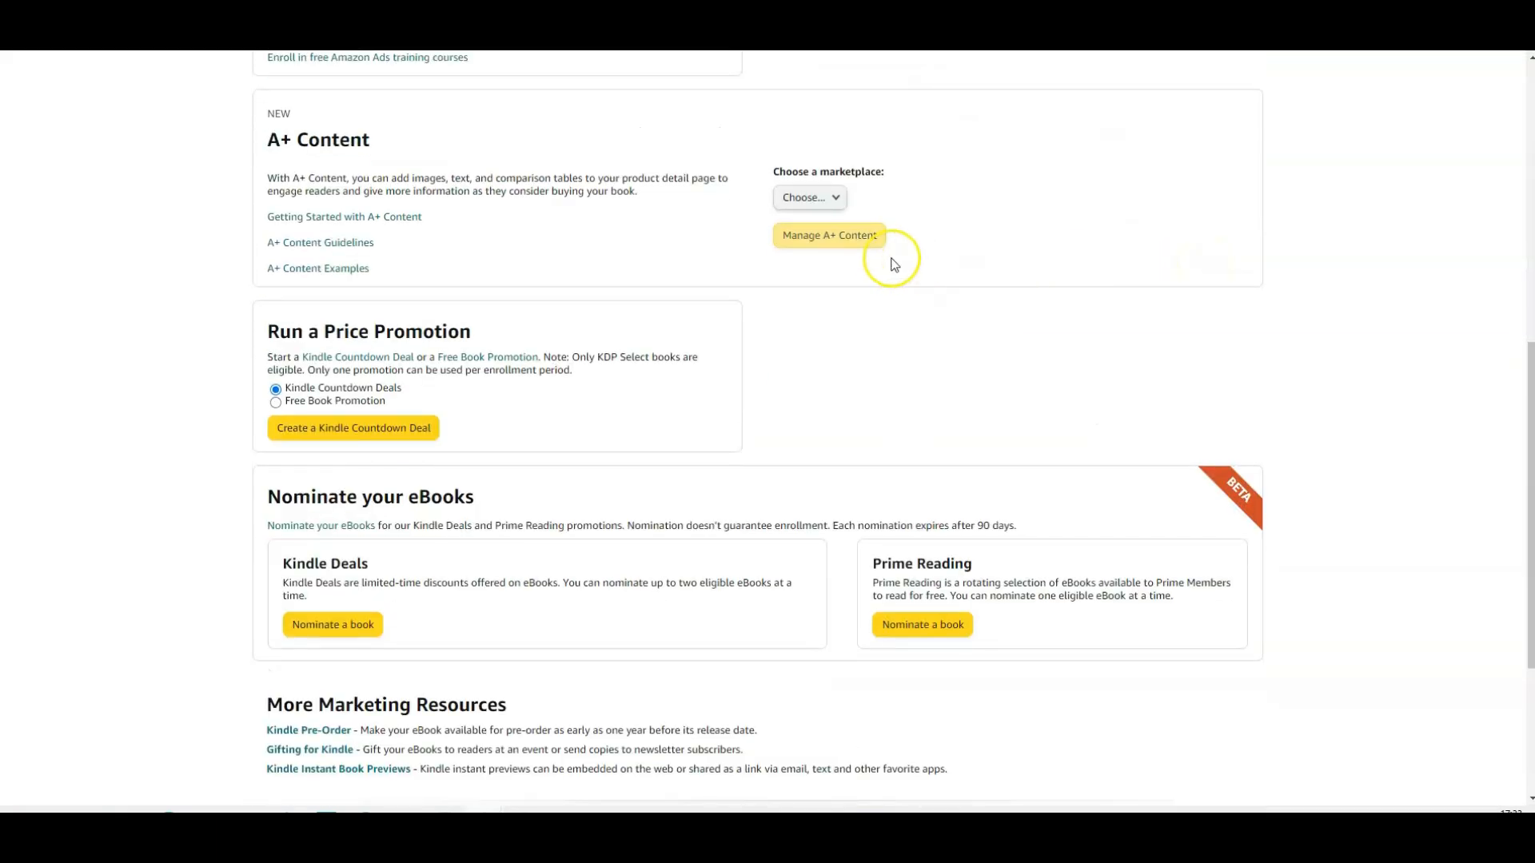
click(814, 202)
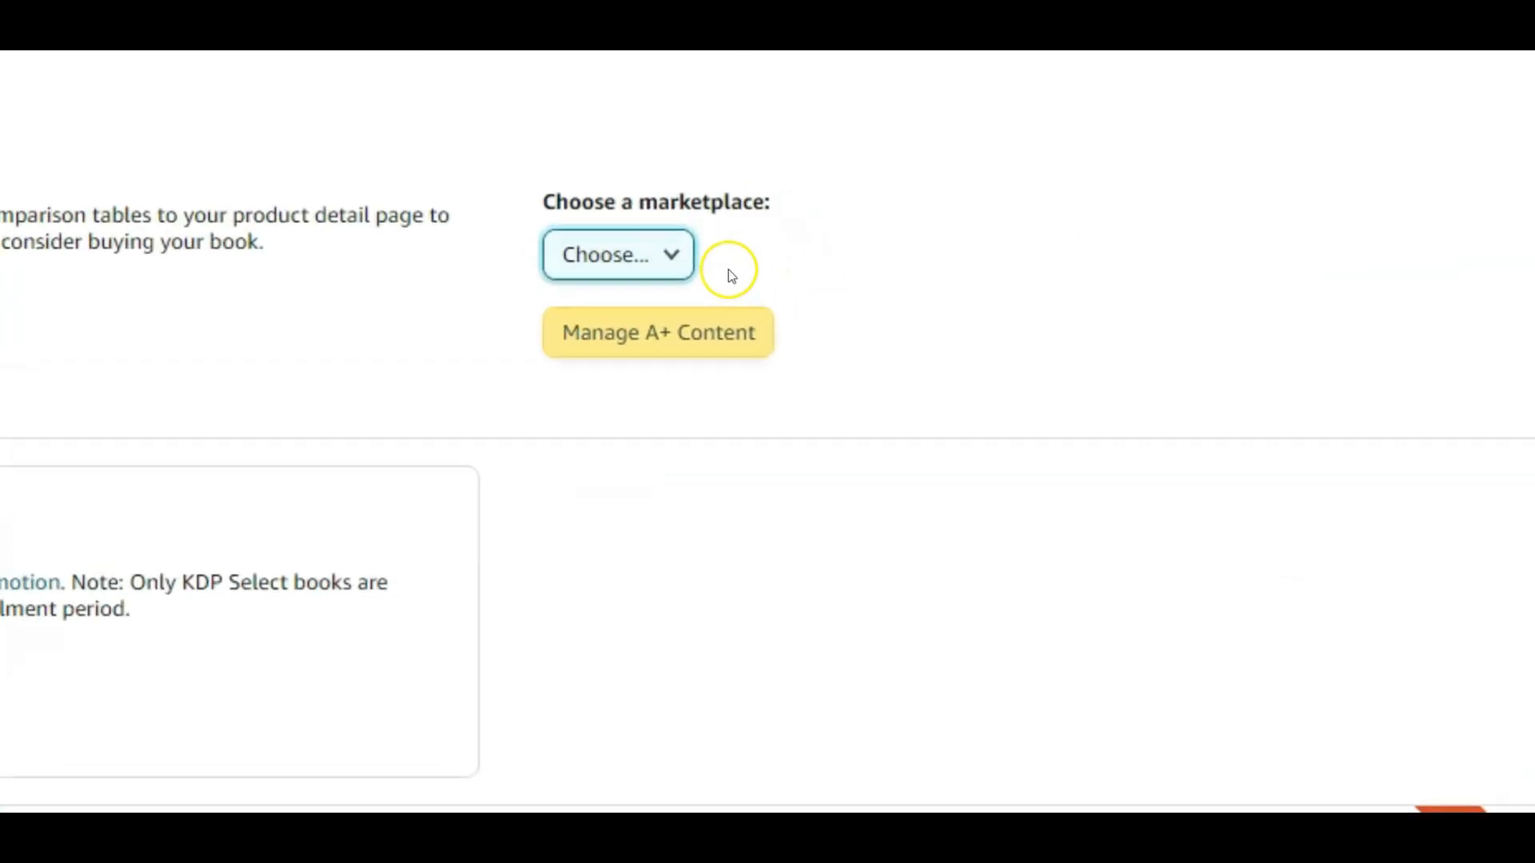
click(627, 276)
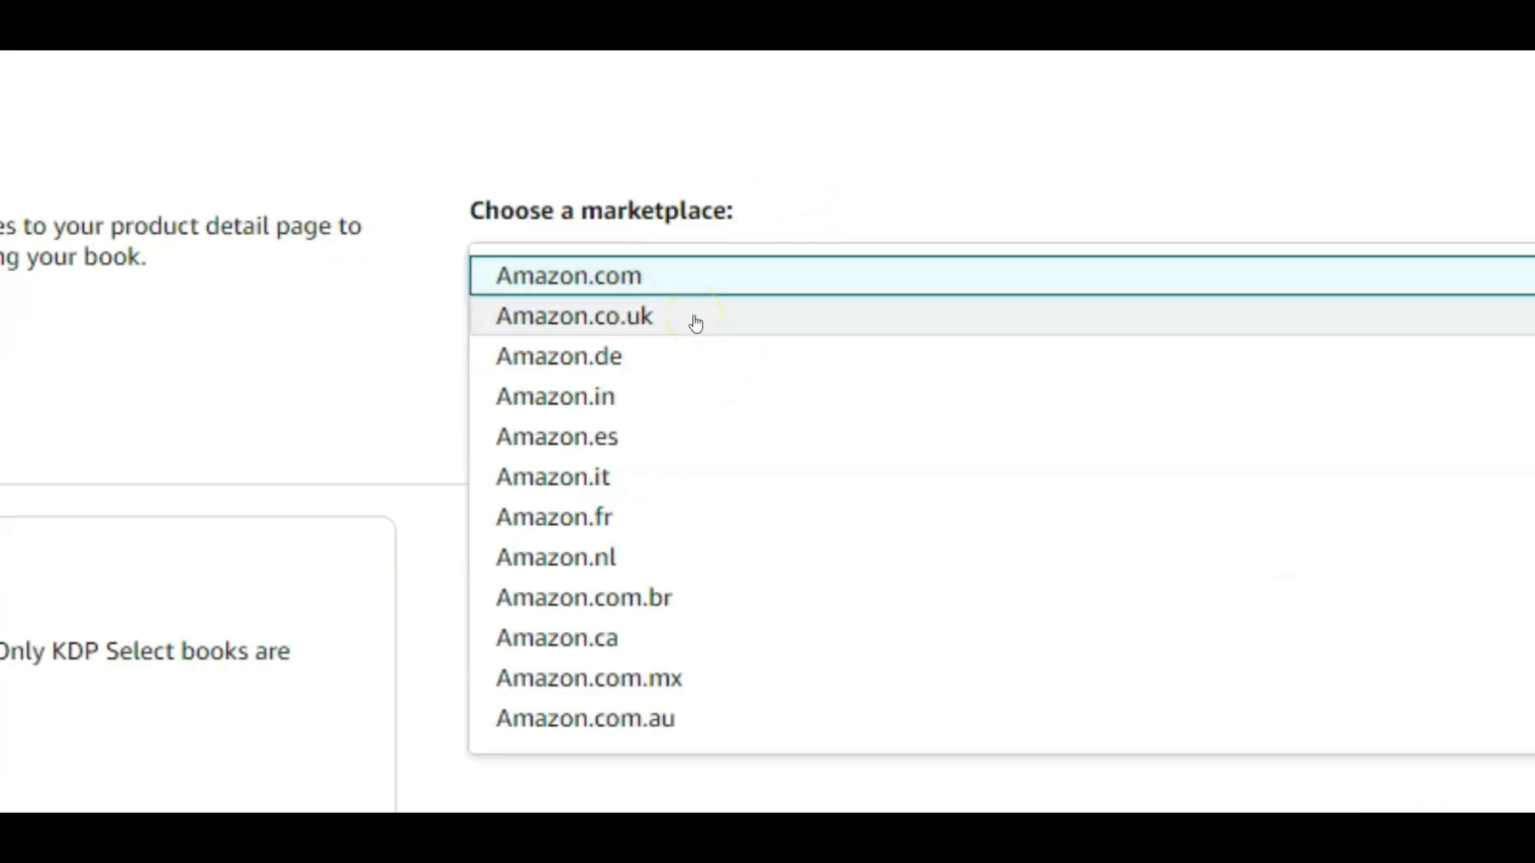
click(697, 320)
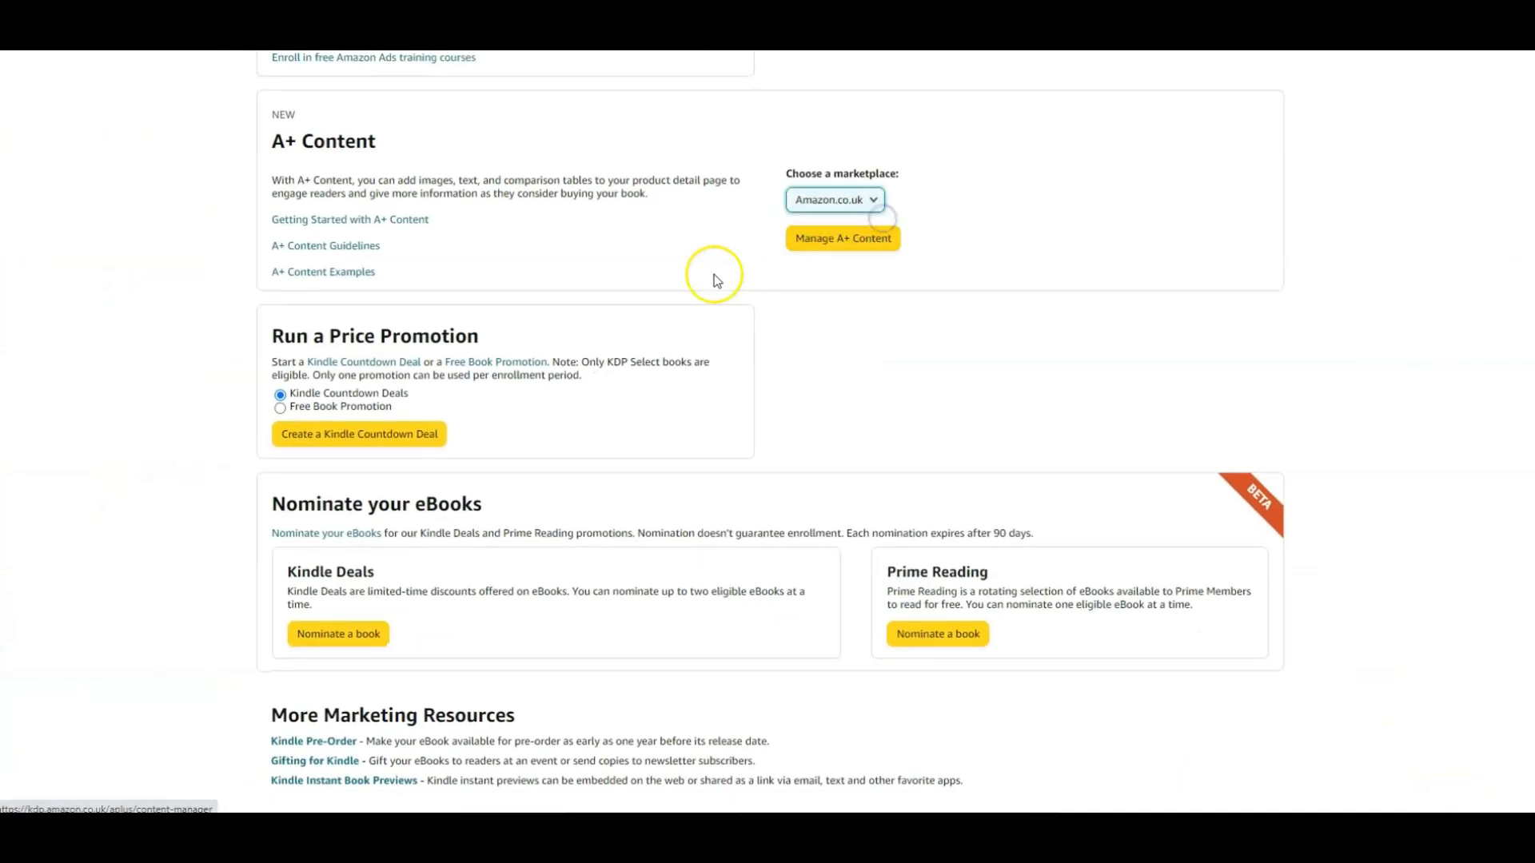
click(847, 239)
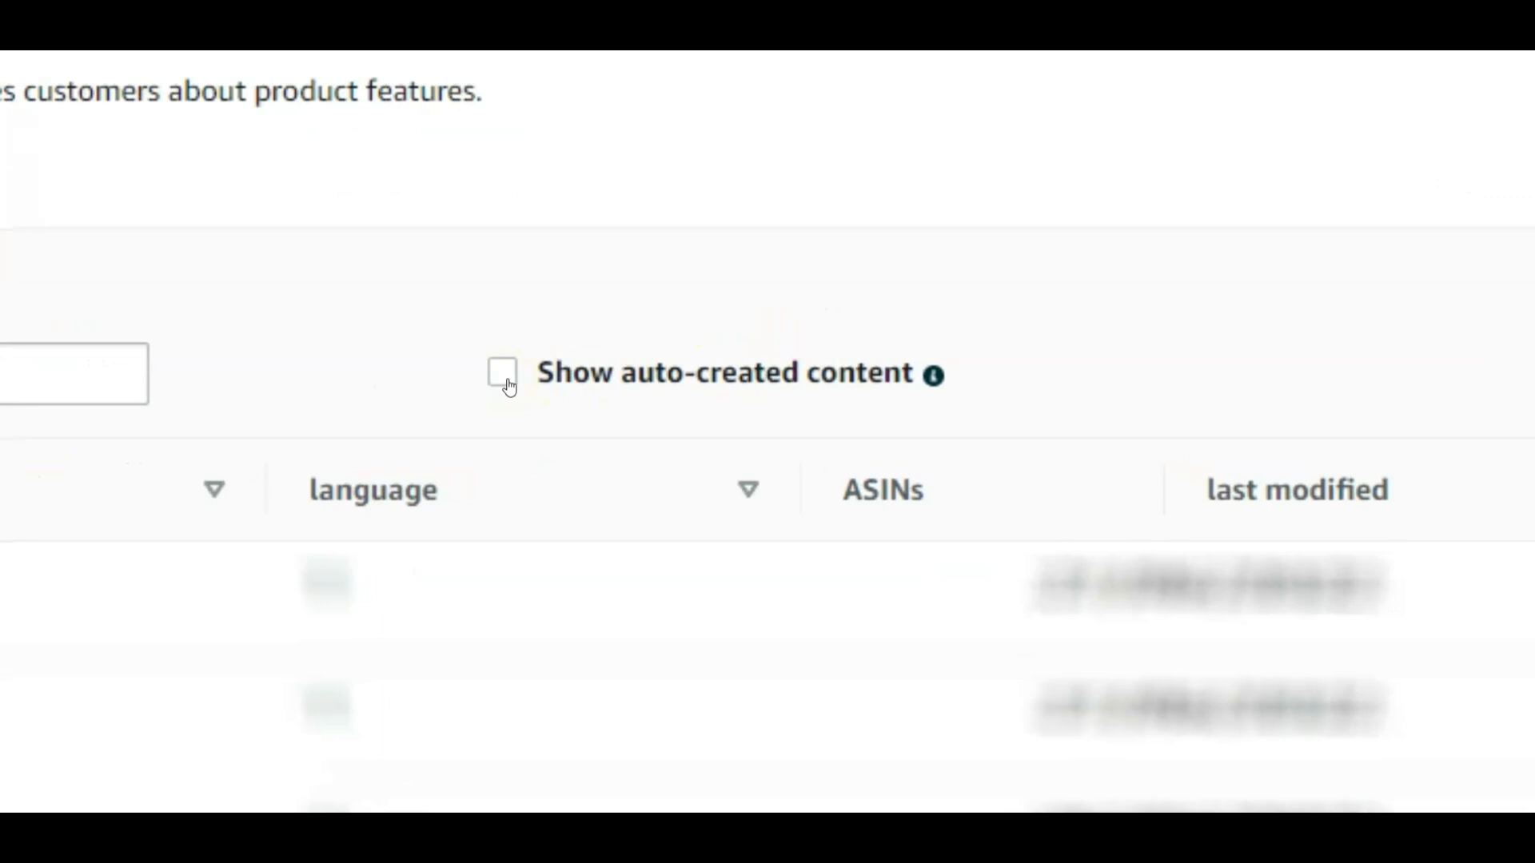
click(506, 374)
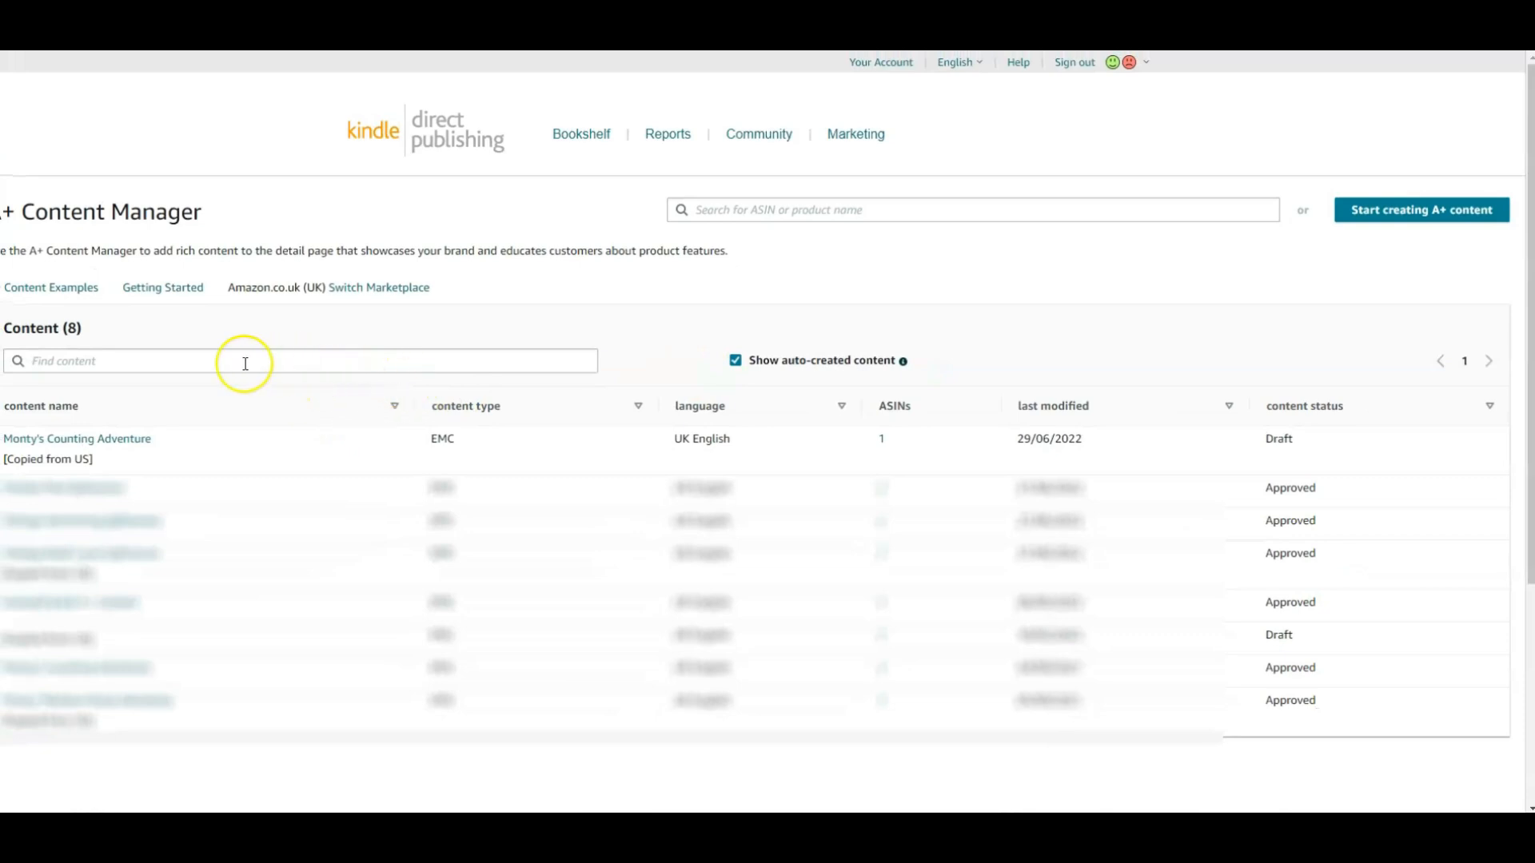
Open the Monty's Counting Adventure draft copied from US and review its image modules and comparison chart
click(116, 441)
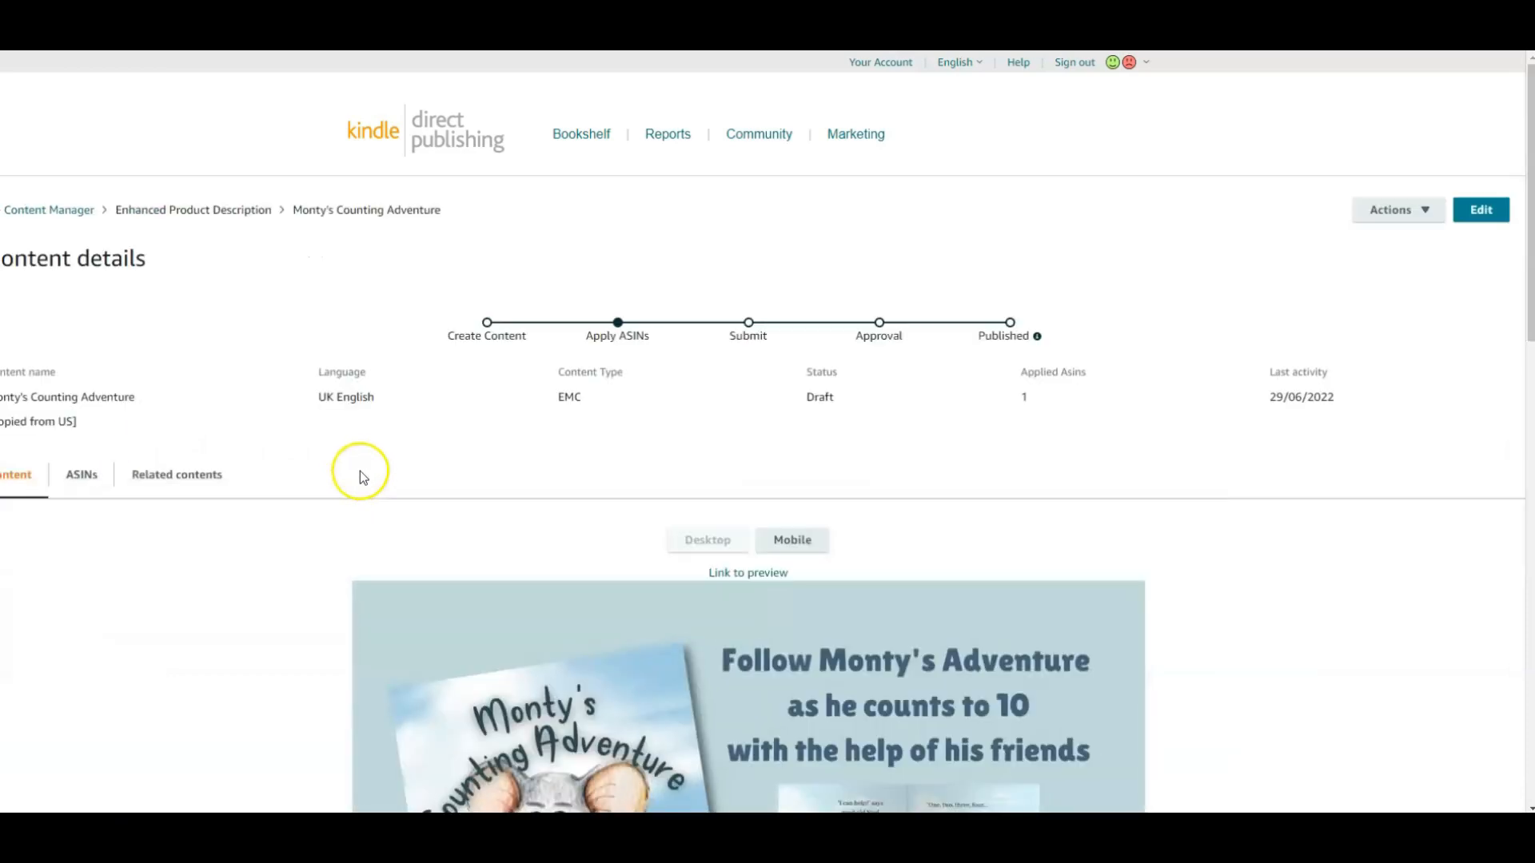
scroll(362, 472, down, 6)
scroll(361, 470, down, 4)
scroll(362, 470, up, 10)
scroll(1295, 665, down, 5)
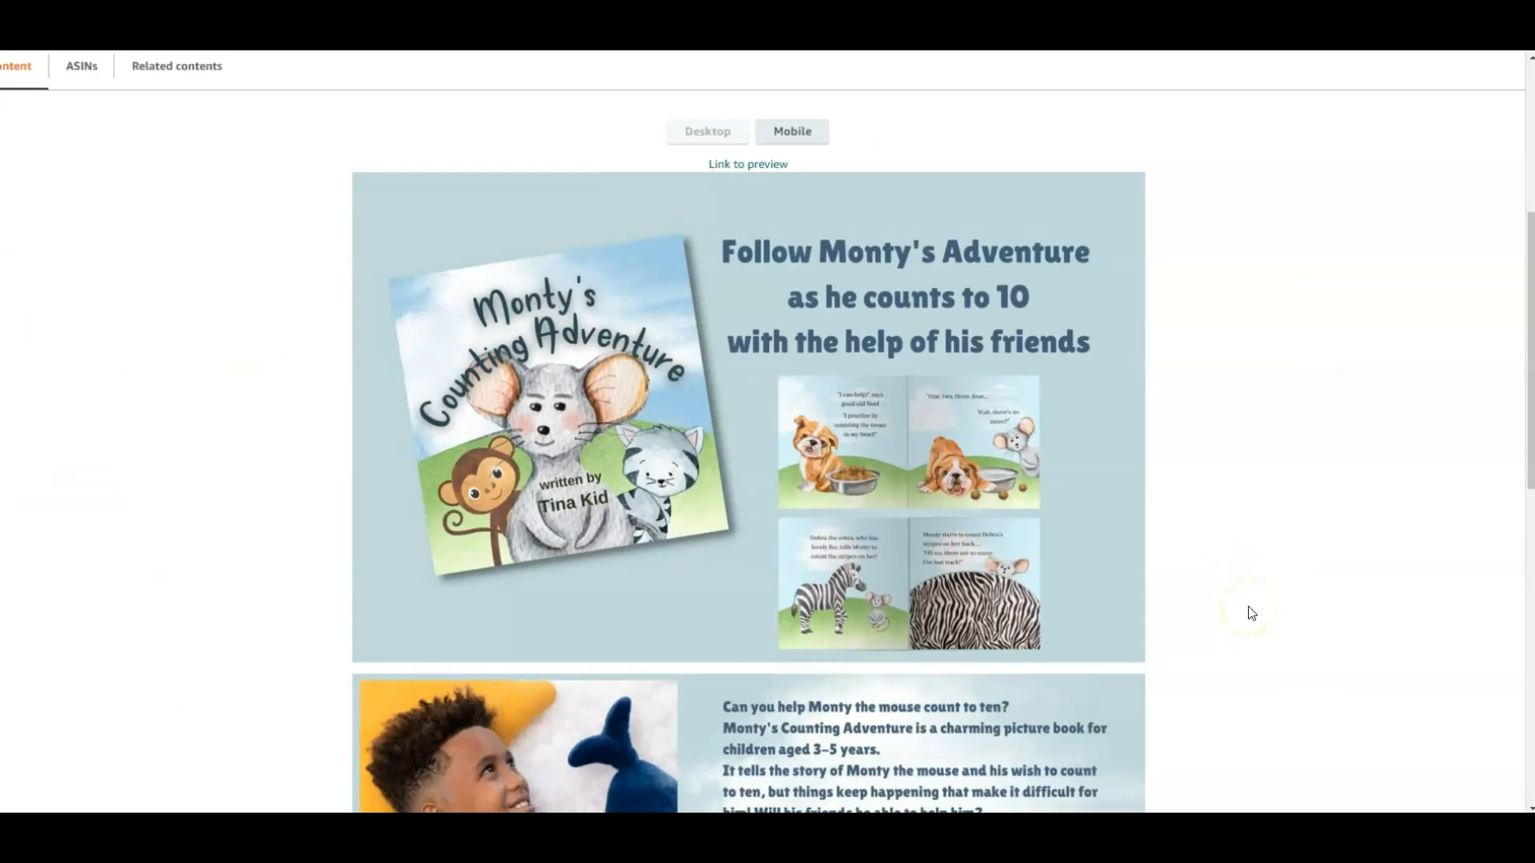
scroll(1252, 613, down, 7)
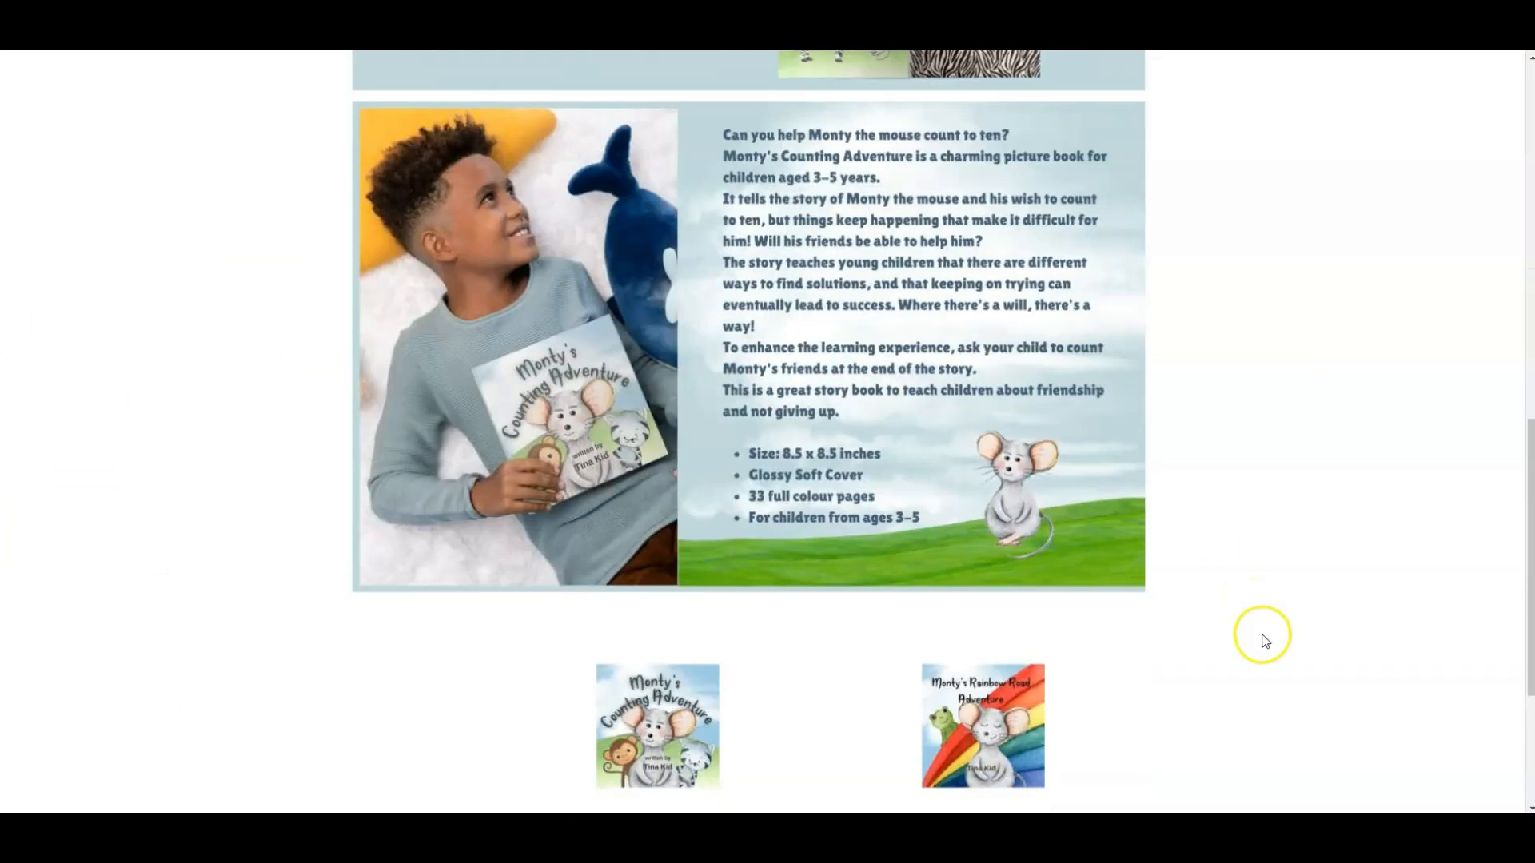
scroll(1263, 639, up, 12)
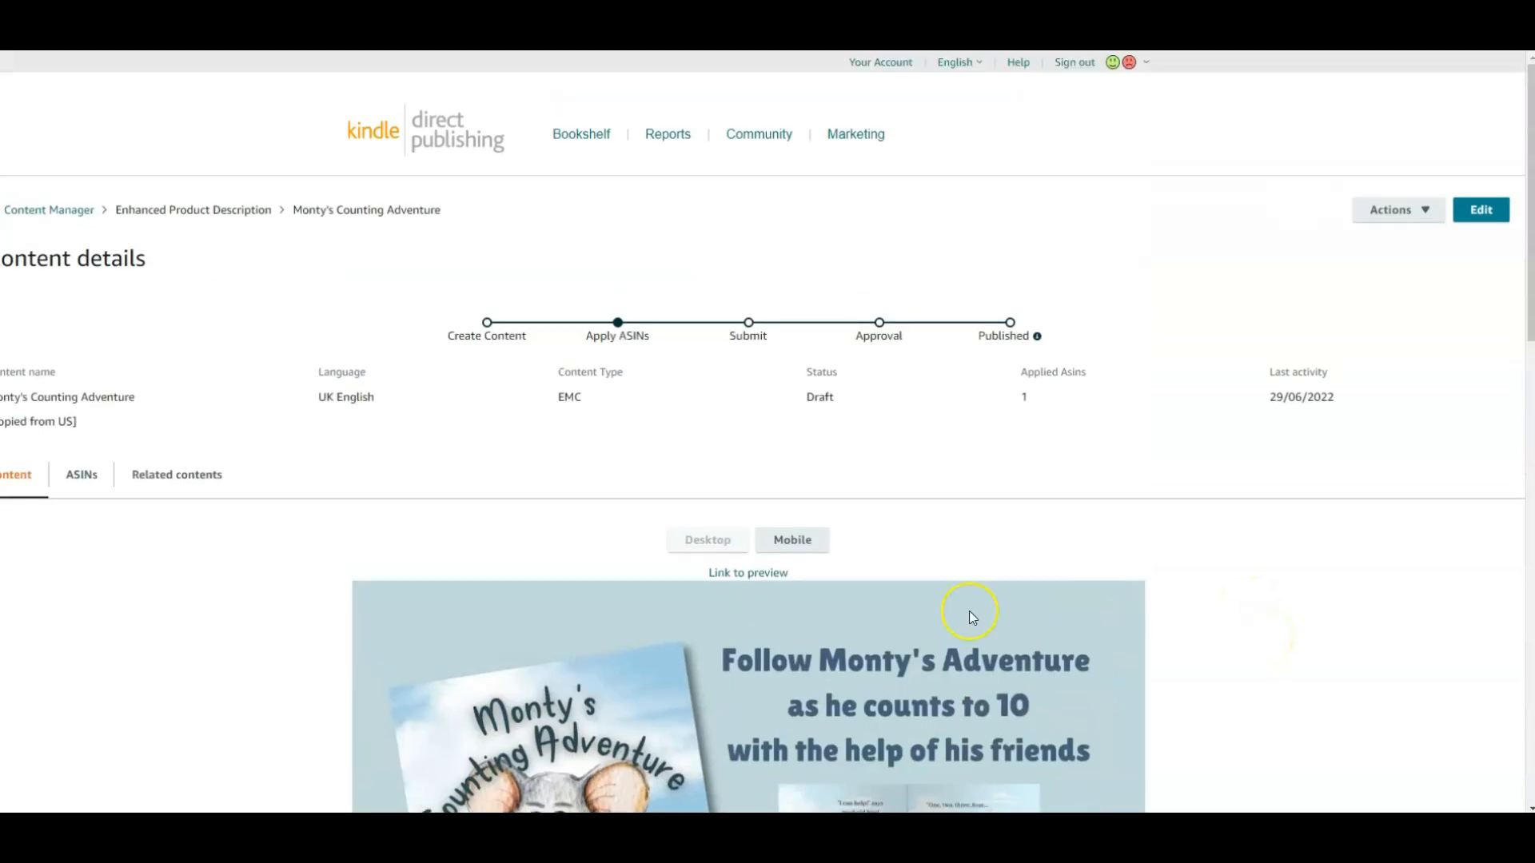